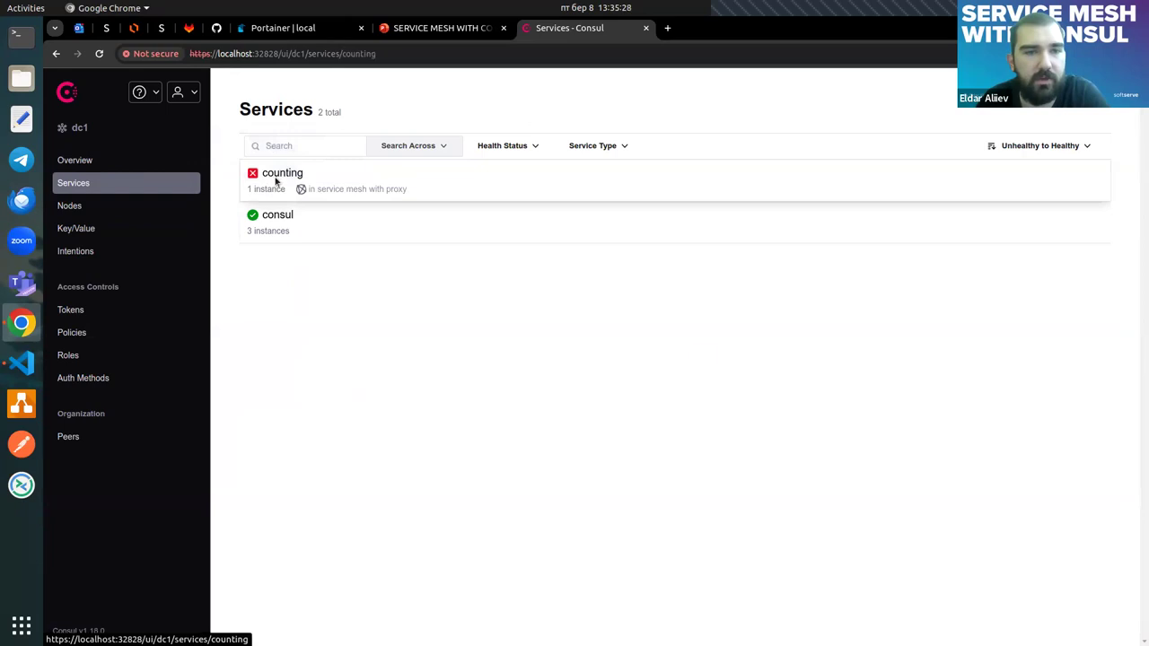
- Inspect the health checks of the counting service's instance in Consul, and return to the services list
{"action": "left_click", "coordinate": [314, 149]}
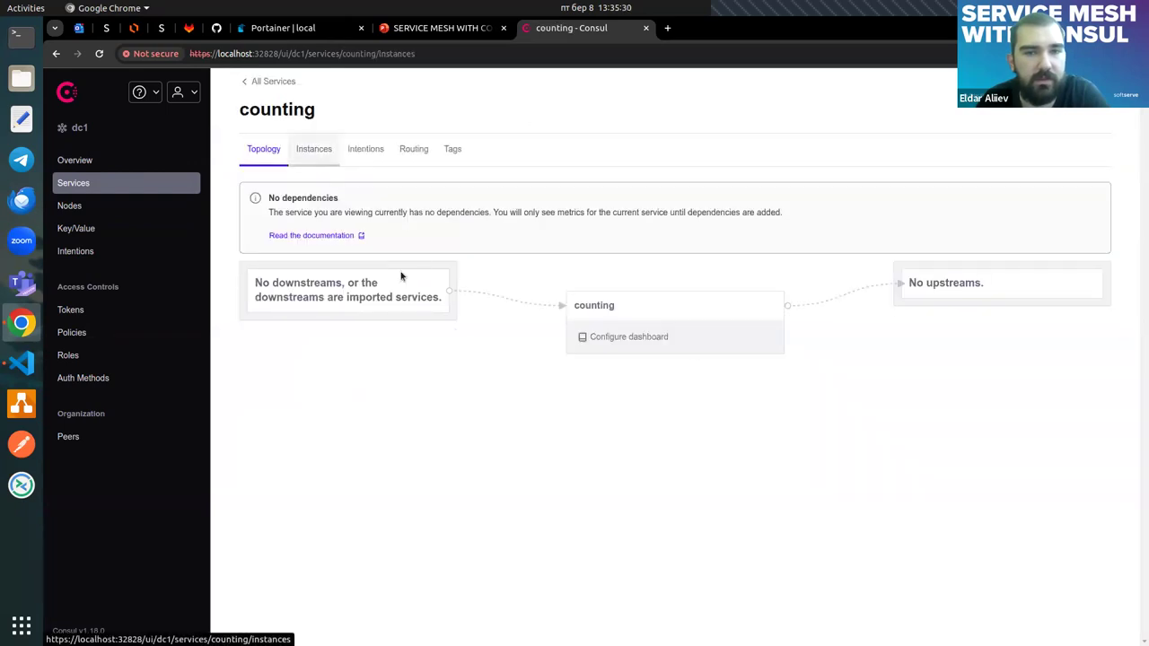
{"action": "left_click", "coordinate": [267, 229]}
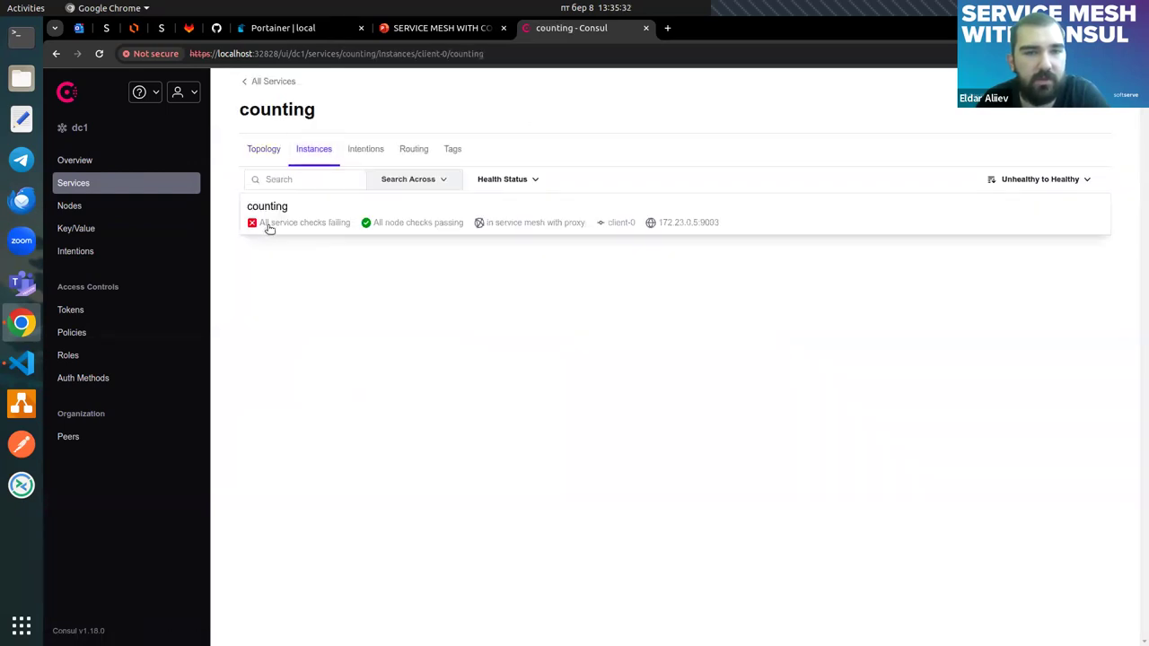
{"action": "scroll", "coordinate": [341, 371], "scroll_direction": "down", "scroll_amount": 2}
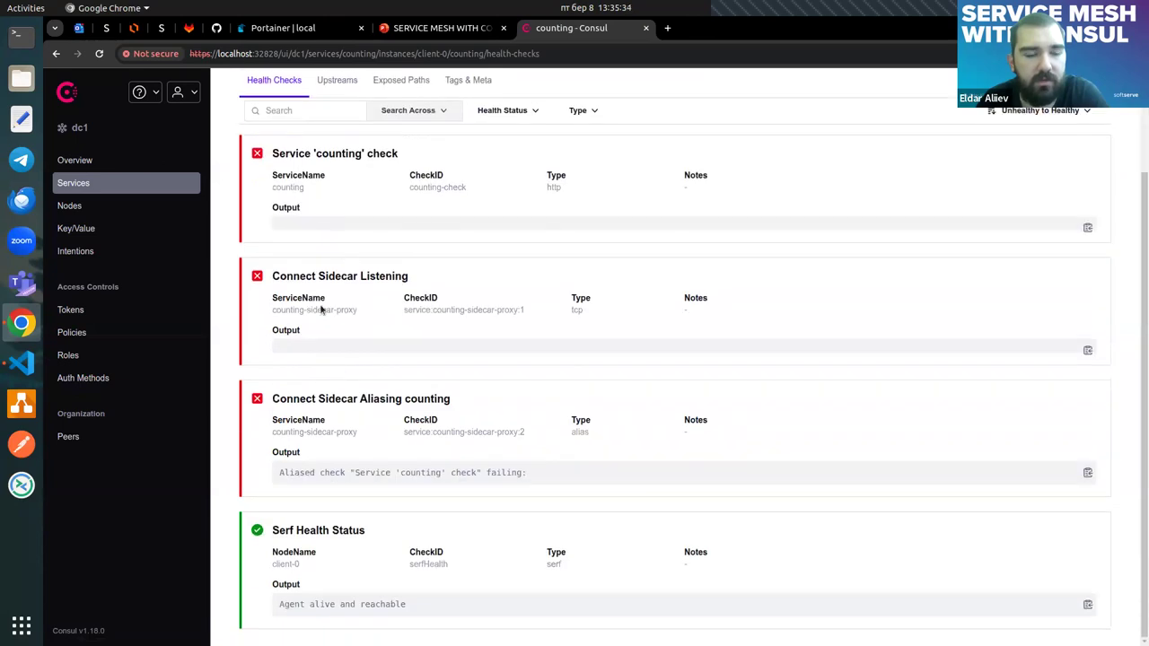
{"action": "scroll", "coordinate": [331, 453], "scroll_direction": "up", "scroll_amount": 3}
{"action": "left_click", "coordinate": [123, 183]}
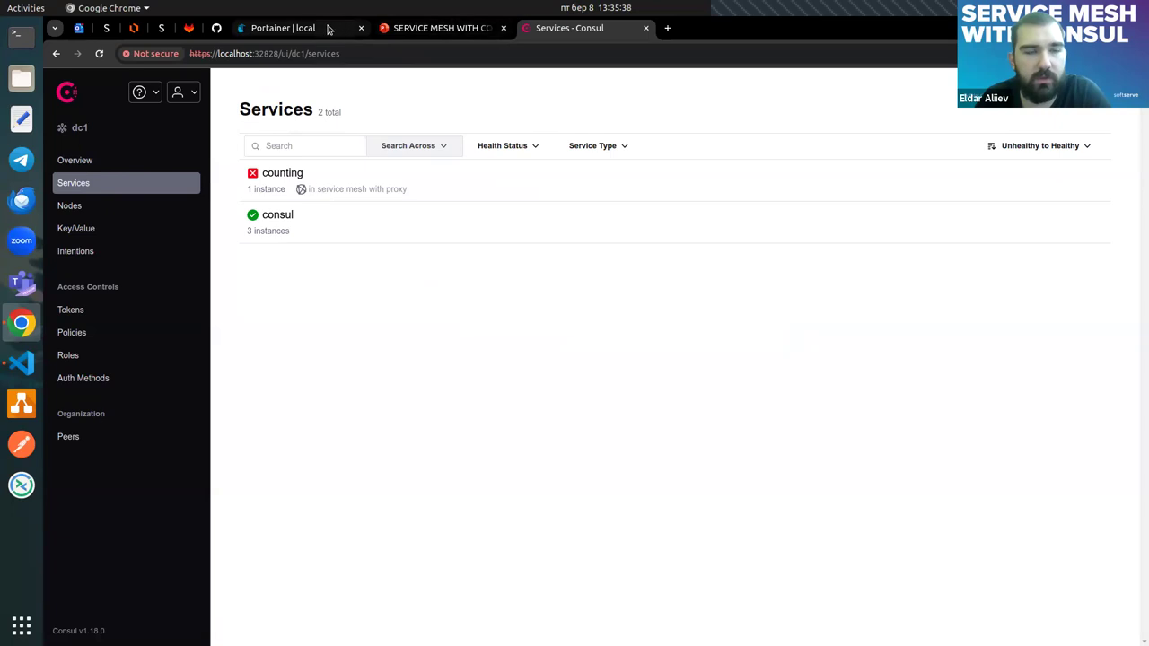
- Switch to Visual Studio Code and review the config write, service start and Envoy sidecar commands in launch-counting-service.sh
{"action": "left_click", "coordinate": [22, 363]}
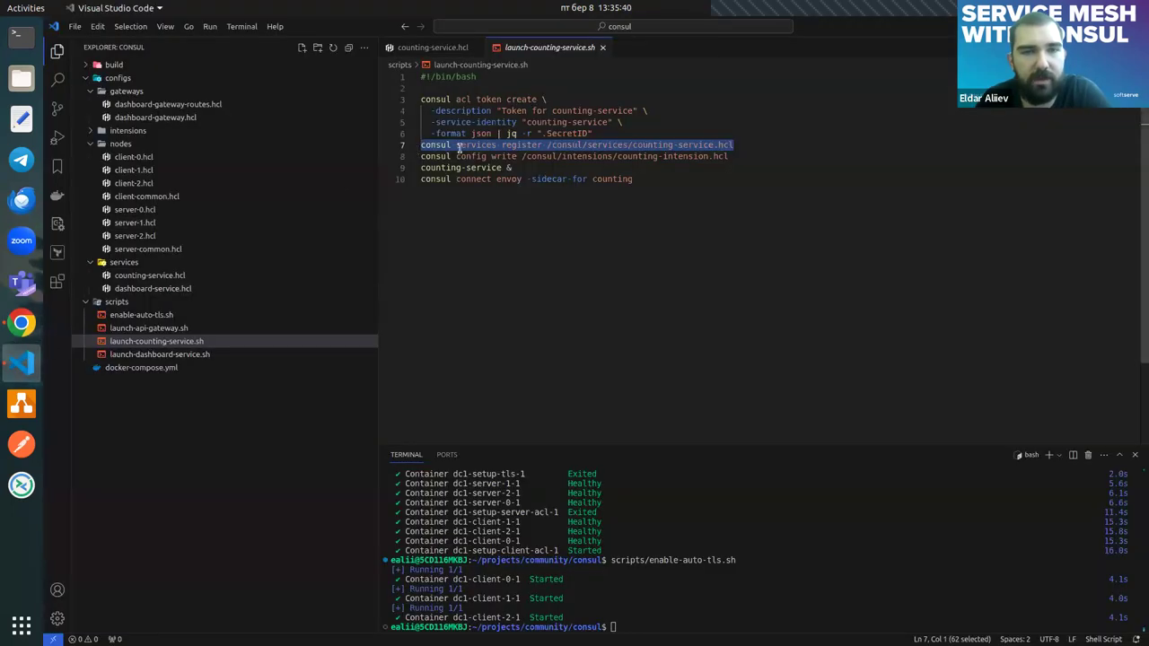
{"action": "left_click", "coordinate": [543, 167]}
{"action": "left_click_drag", "start_coordinate": [664, 179], "coordinate": [404, 182]}
{"action": "left_click", "coordinate": [591, 164]}
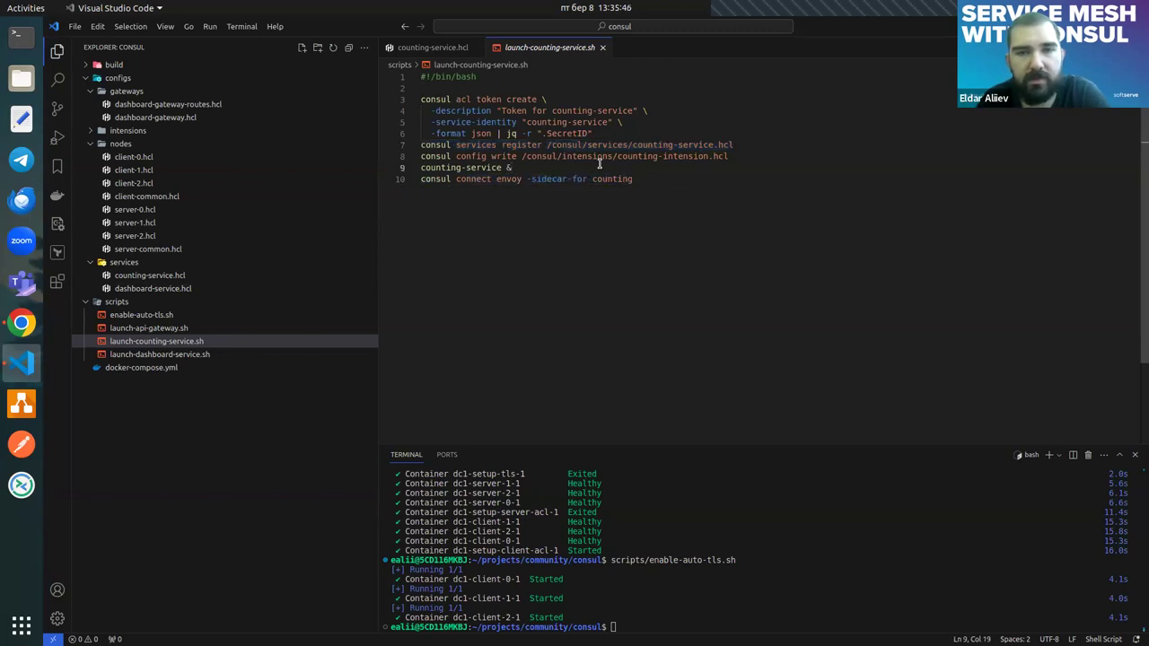
{"action": "left_click_drag", "start_coordinate": [731, 156], "coordinate": [377, 156]}
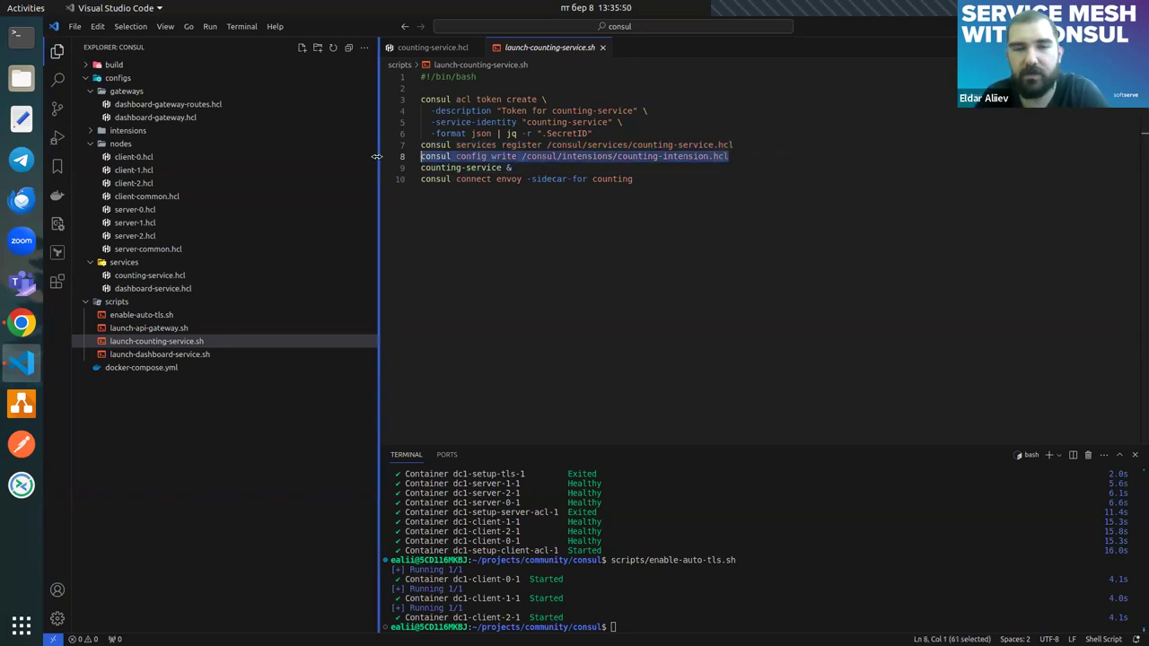
{"action": "left_click", "coordinate": [737, 155]}
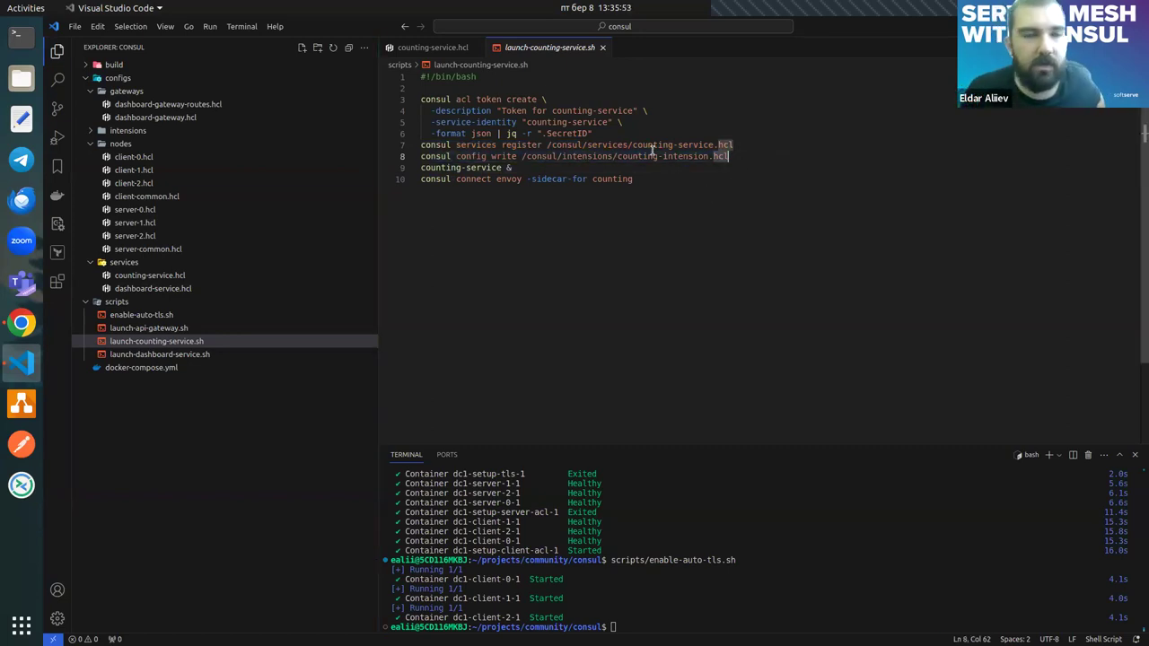
- Review the service intention in counting-intension.hcl from the intensions folder, and check counting-service.hcl
{"action": "left_click", "coordinate": [215, 131]}
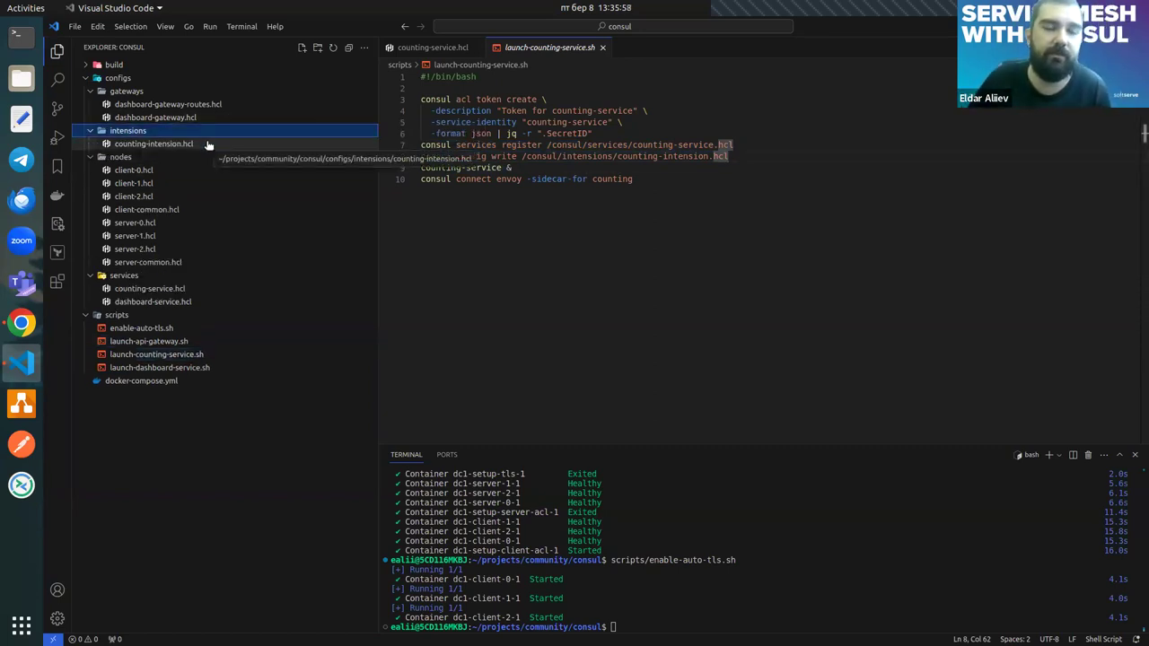
{"action": "left_click", "coordinate": [207, 146]}
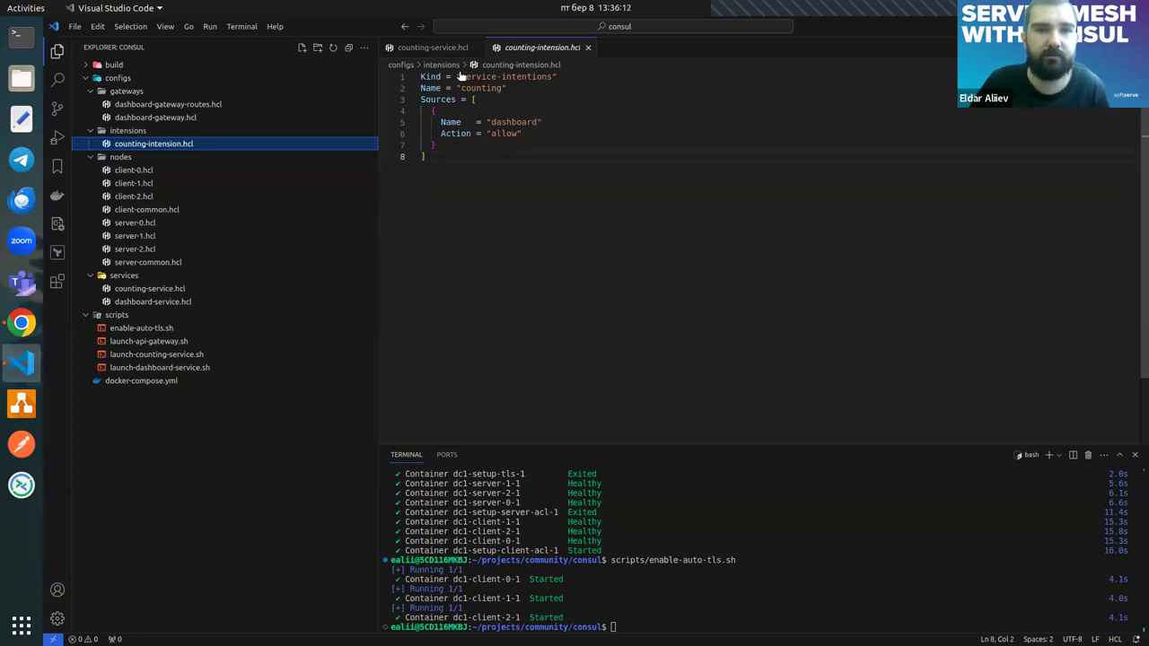
{"action": "left_click", "coordinate": [431, 46]}
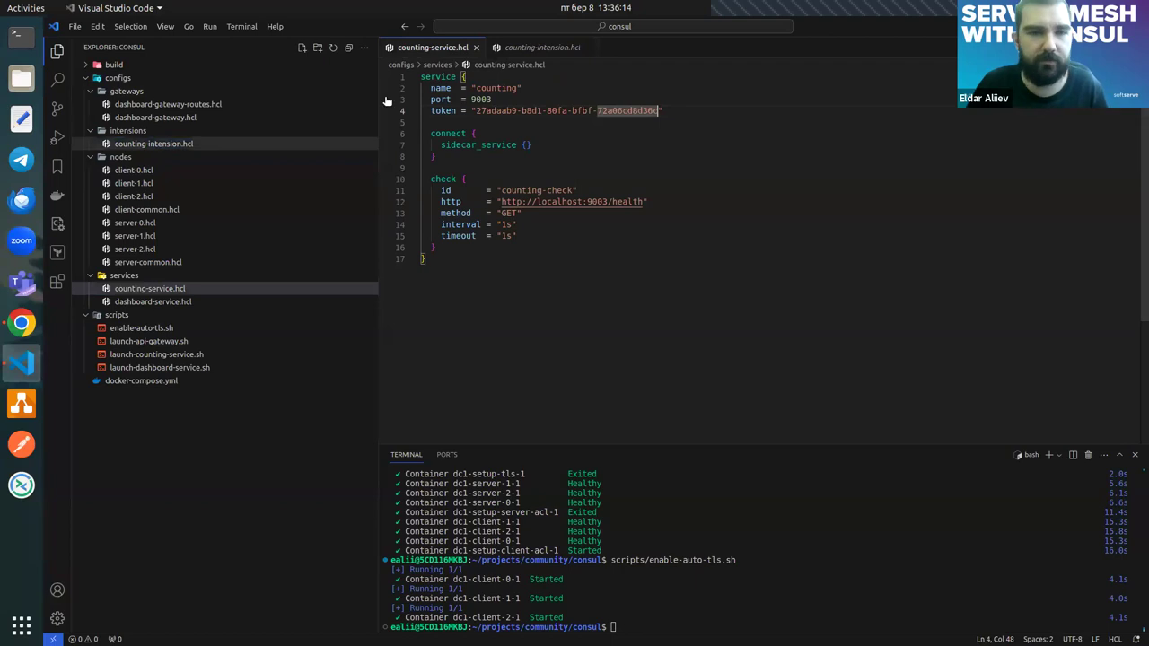
- Copy "consul config write /consul/intensions/counting-intension.hcl" from launch-counting-service.sh and run it in the Portainer console of dc1-client-0-1
{"action": "left_click", "coordinate": [179, 354]}
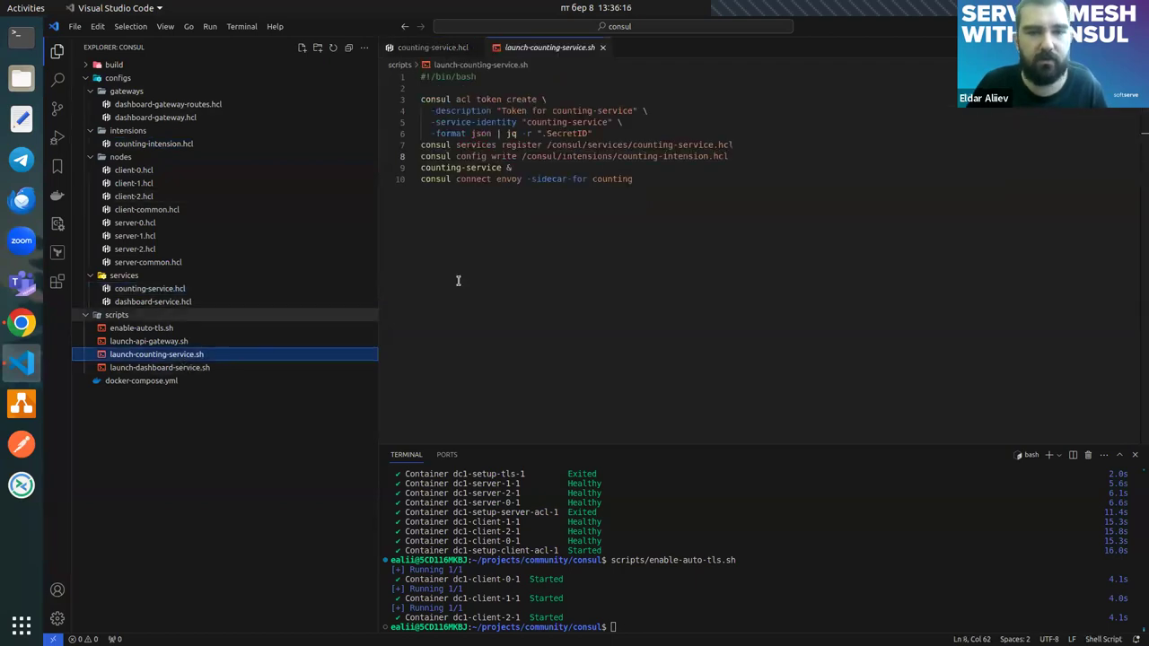
{"action": "left_click_drag", "start_coordinate": [729, 156], "coordinate": [403, 155]}
{"action": "key", "text": "ctrl+c"}
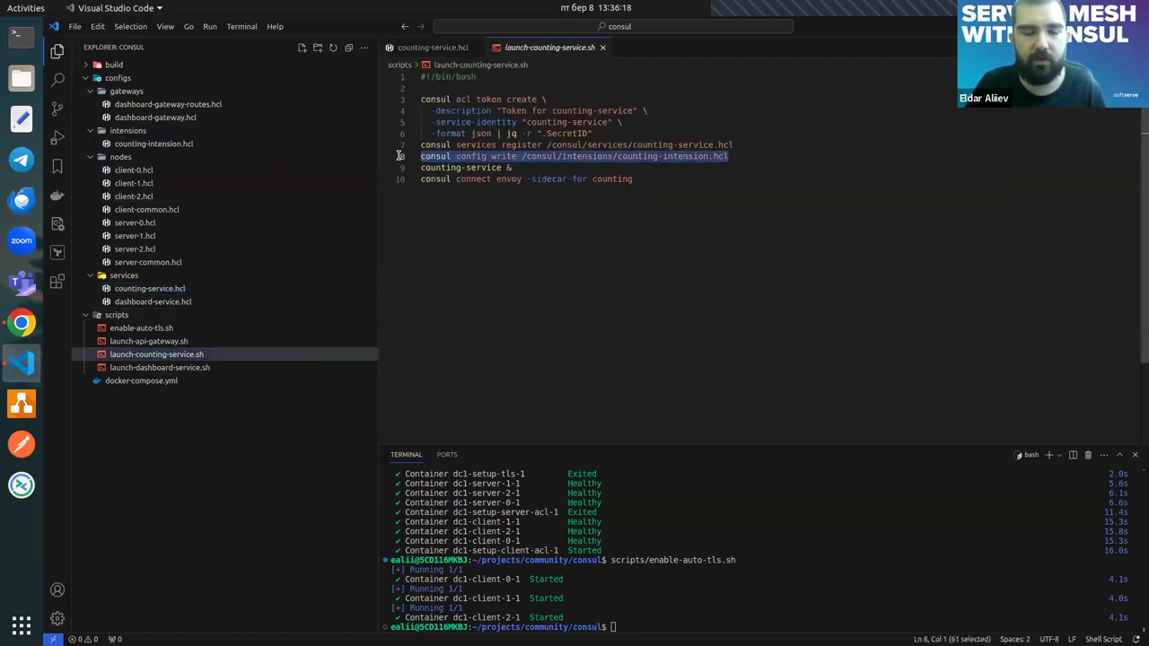
{"action": "left_click", "coordinate": [22, 323]}
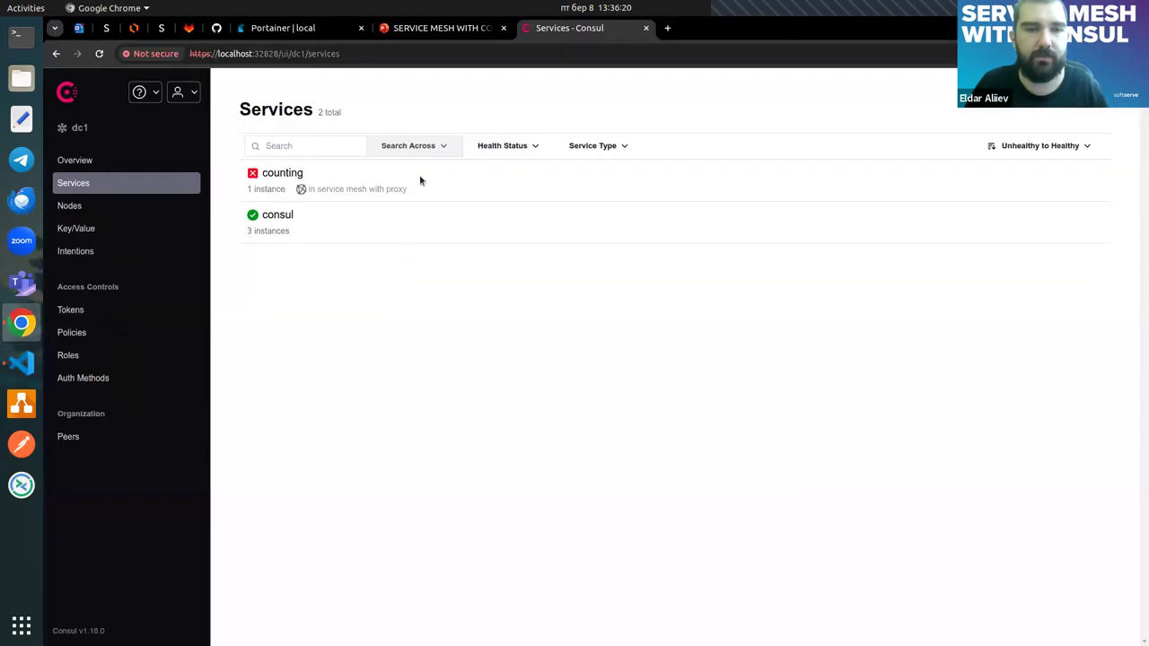
{"action": "left_click", "coordinate": [314, 32]}
{"action": "right_click", "coordinate": [418, 334]}
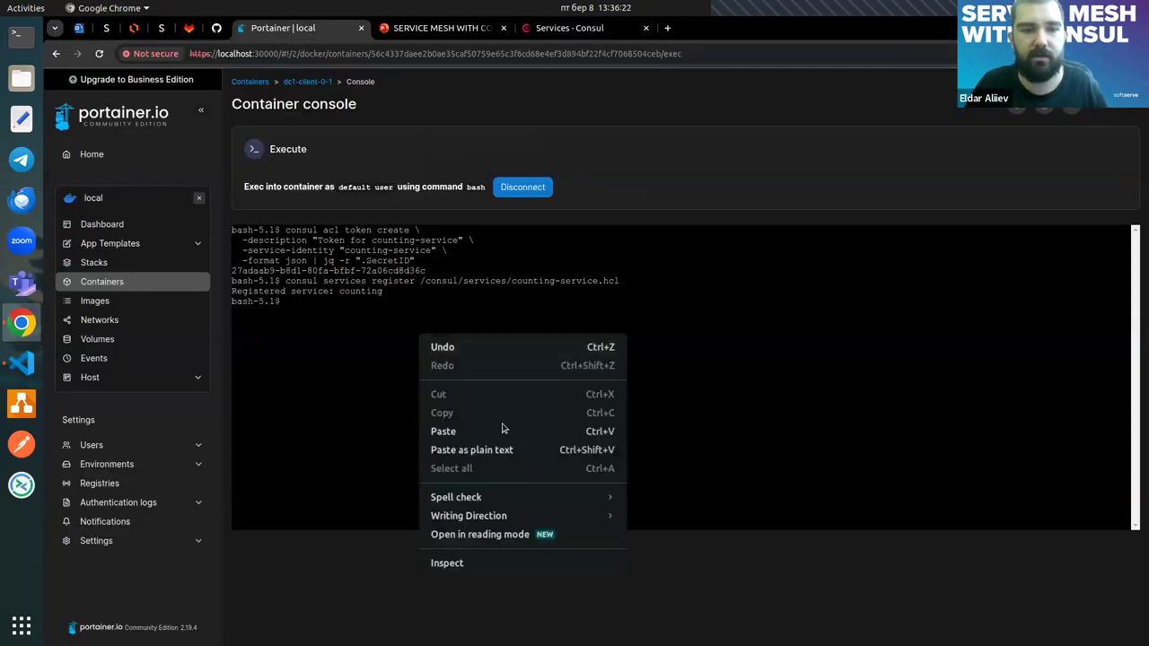
{"action": "left_click", "coordinate": [501, 431]}
{"action": "key", "text": "Return"}
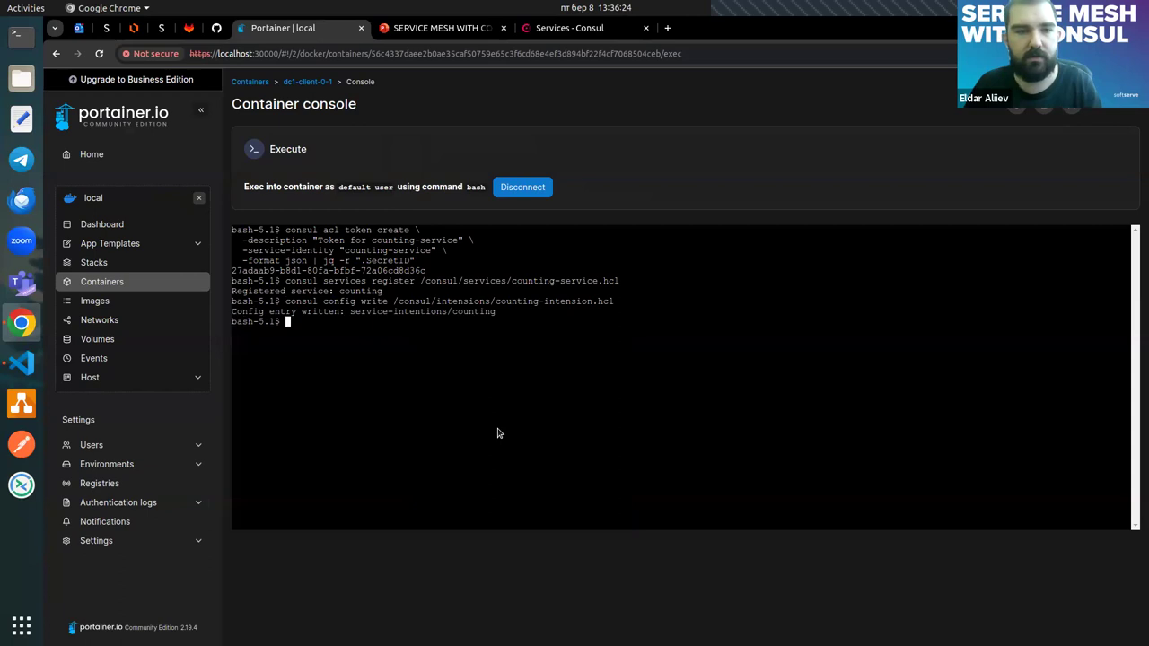
- Open the intention from dashboard to counting in the Consul UI to view its details
{"action": "left_click", "coordinate": [574, 28]}
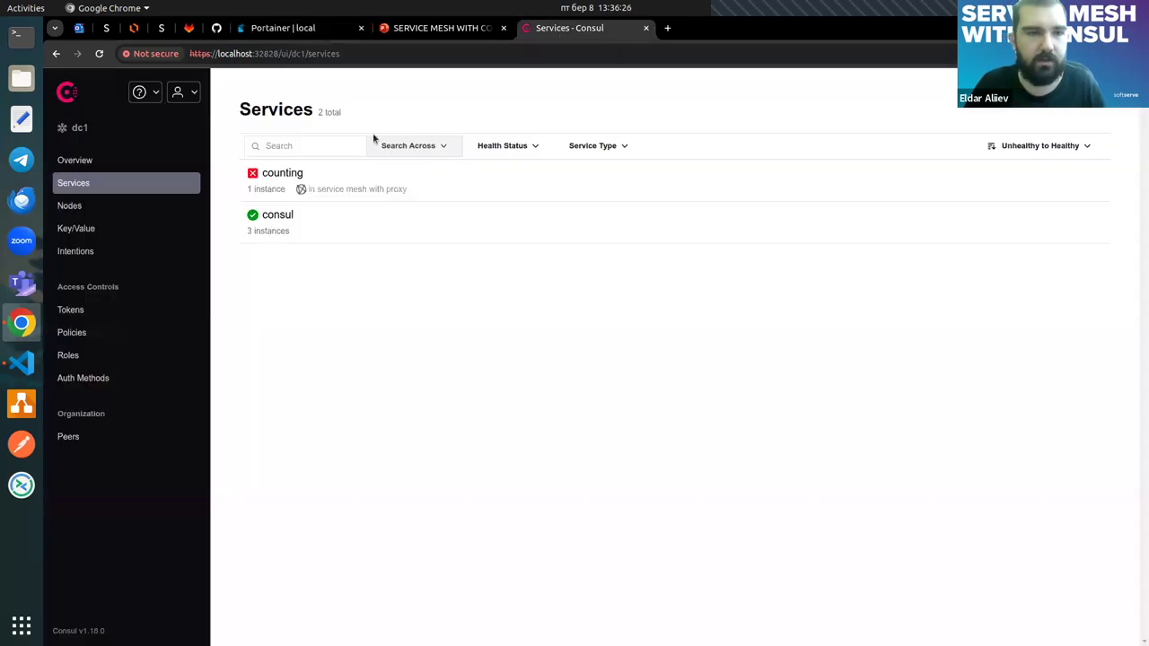
{"action": "left_click", "coordinate": [131, 254]}
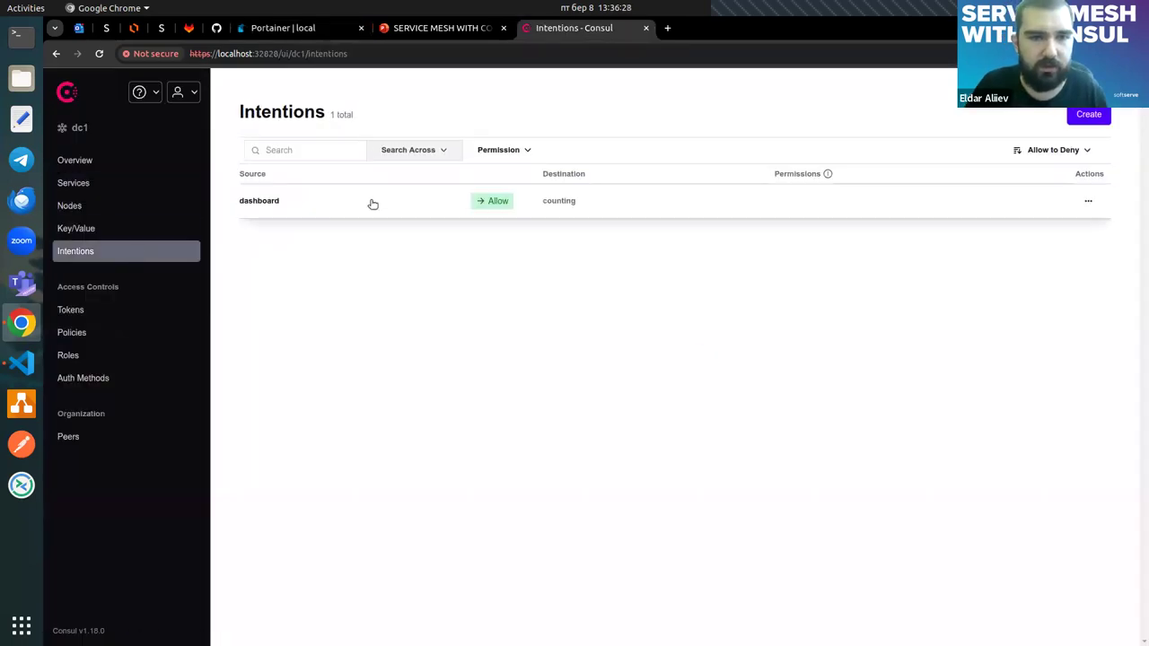
{"action": "left_click", "coordinate": [372, 203]}
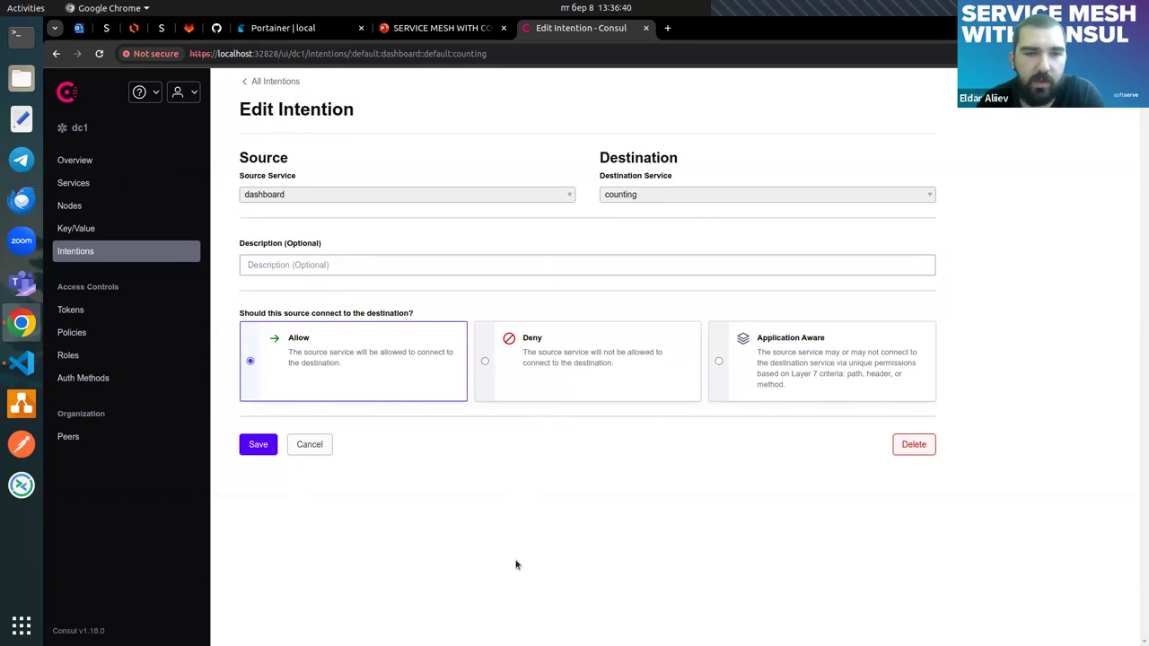
- Examine the path and header type options of an Application Aware permission for the intention, and discard the edit
{"action": "left_click", "coordinate": [773, 372]}
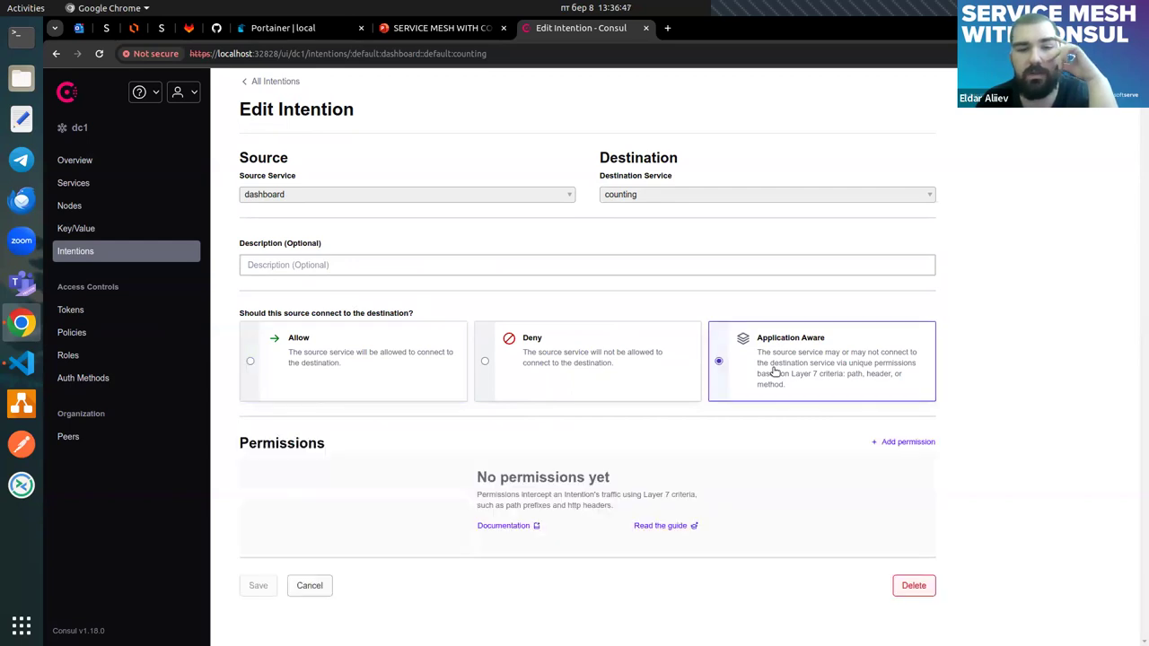
{"action": "left_click", "coordinate": [905, 442]}
{"action": "left_click", "coordinate": [440, 294]}
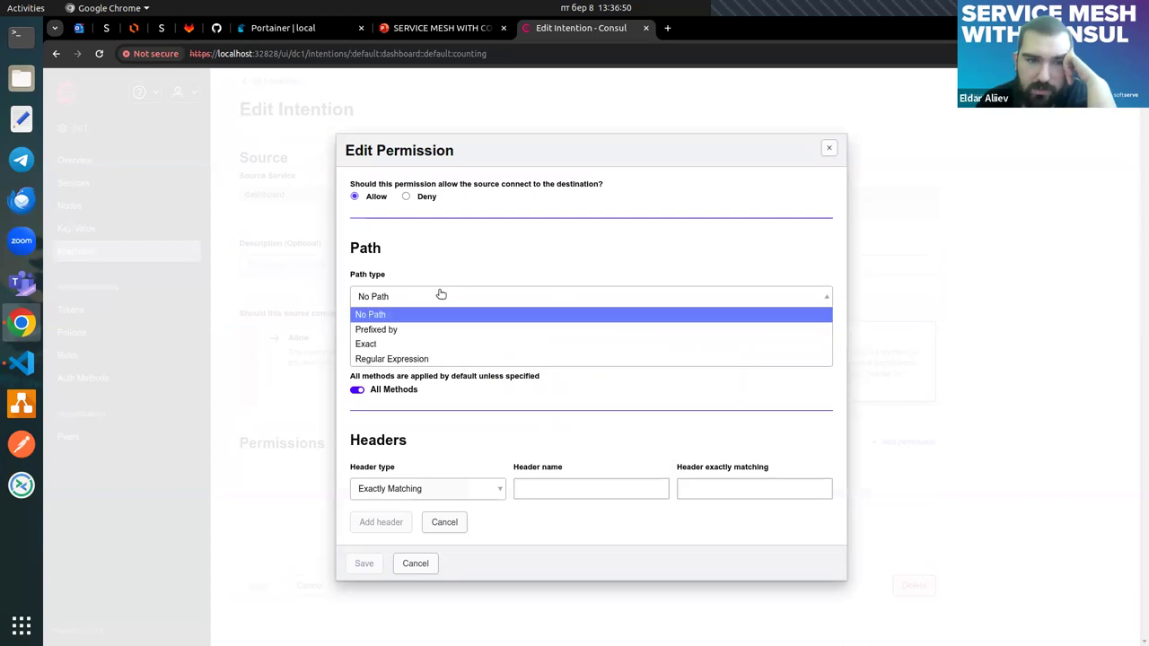
{"action": "left_click", "coordinate": [462, 268]}
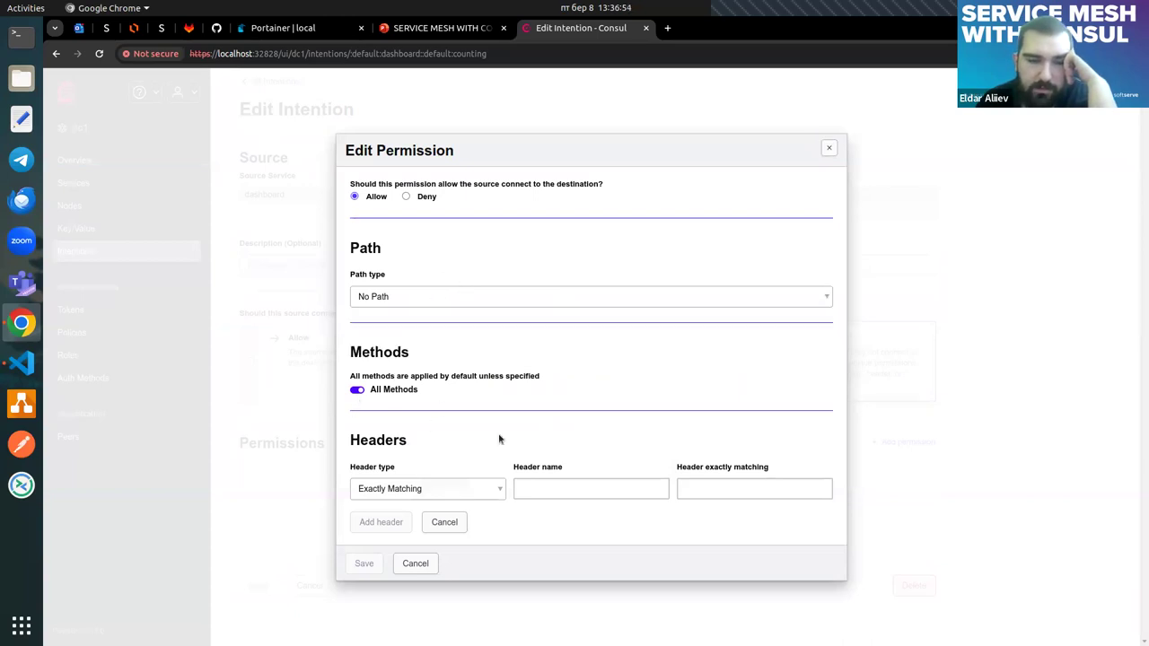
{"action": "left_click", "coordinate": [435, 489]}
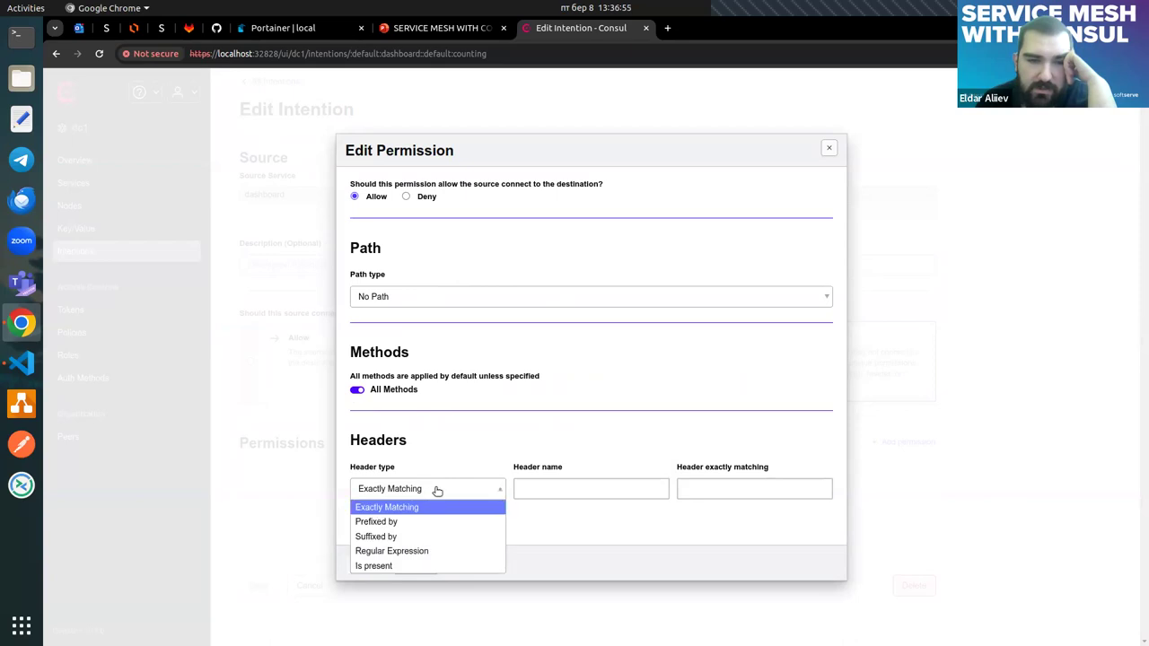
{"action": "left_click", "coordinate": [418, 440]}
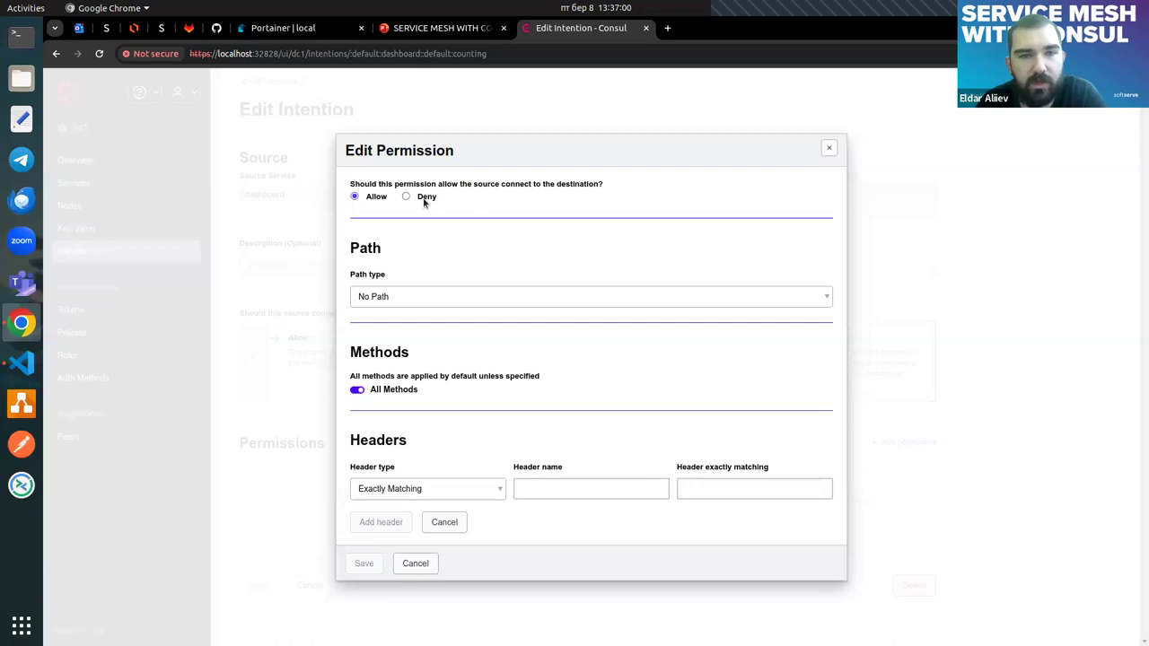
{"action": "left_click", "coordinate": [827, 150]}
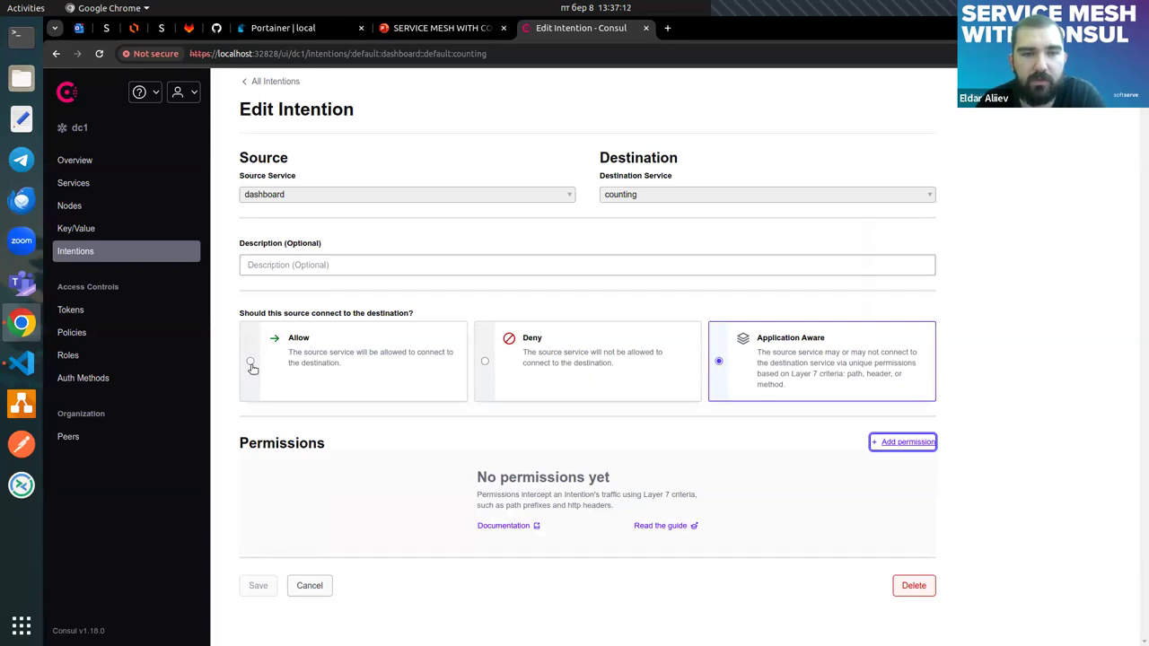
{"action": "left_click", "coordinate": [251, 363]}
{"action": "left_click", "coordinate": [330, 449]}
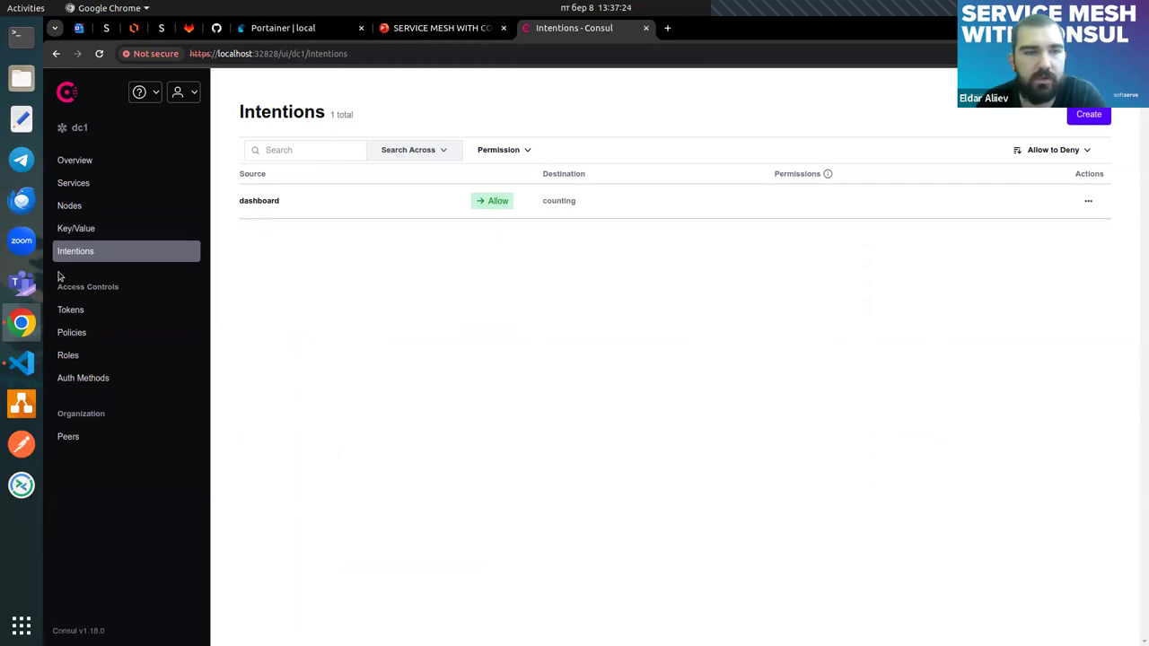
- Copy "counting-service &" from launch-counting-service.sh in Visual Studio Code and run it in the Portainer console of dc1-client-0-1
{"action": "left_click", "coordinate": [20, 362]}
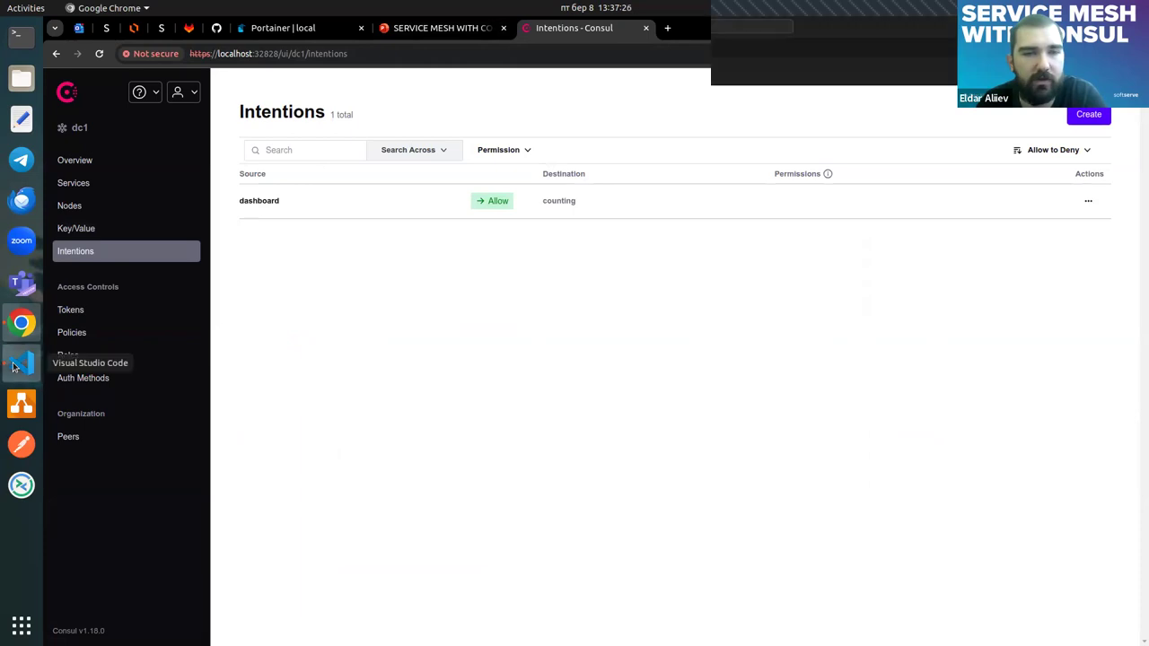
{"action": "left_click_drag", "start_coordinate": [515, 167], "coordinate": [420, 167]}
{"action": "key", "text": "ctrl+c"}
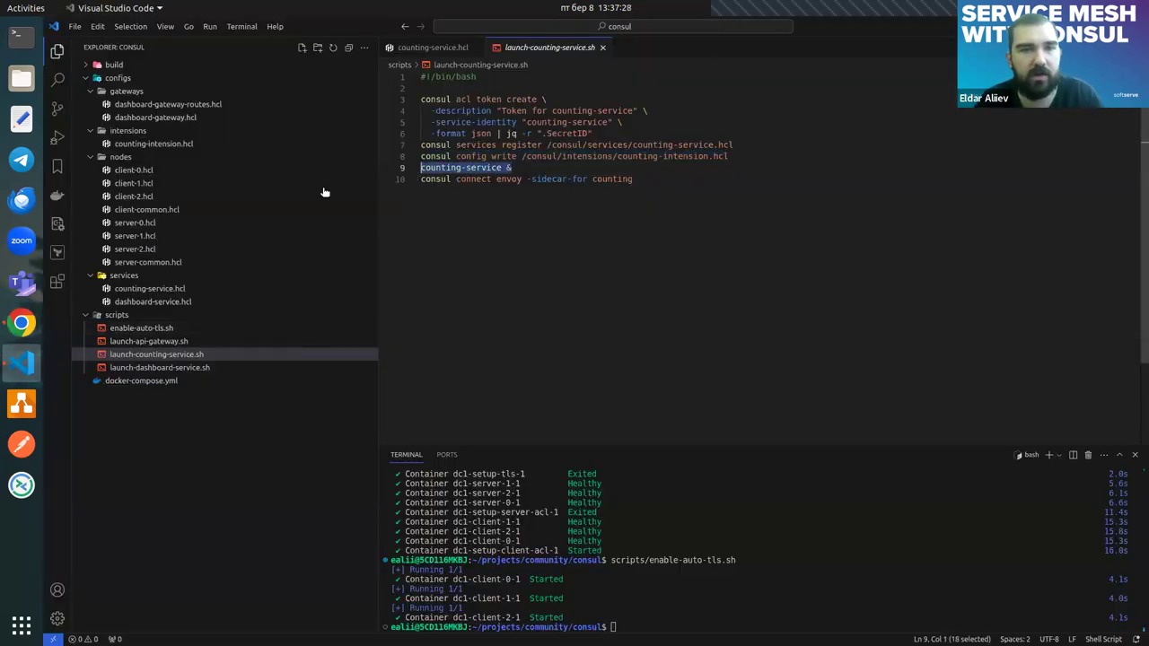
{"action": "left_click", "coordinate": [19, 321]}
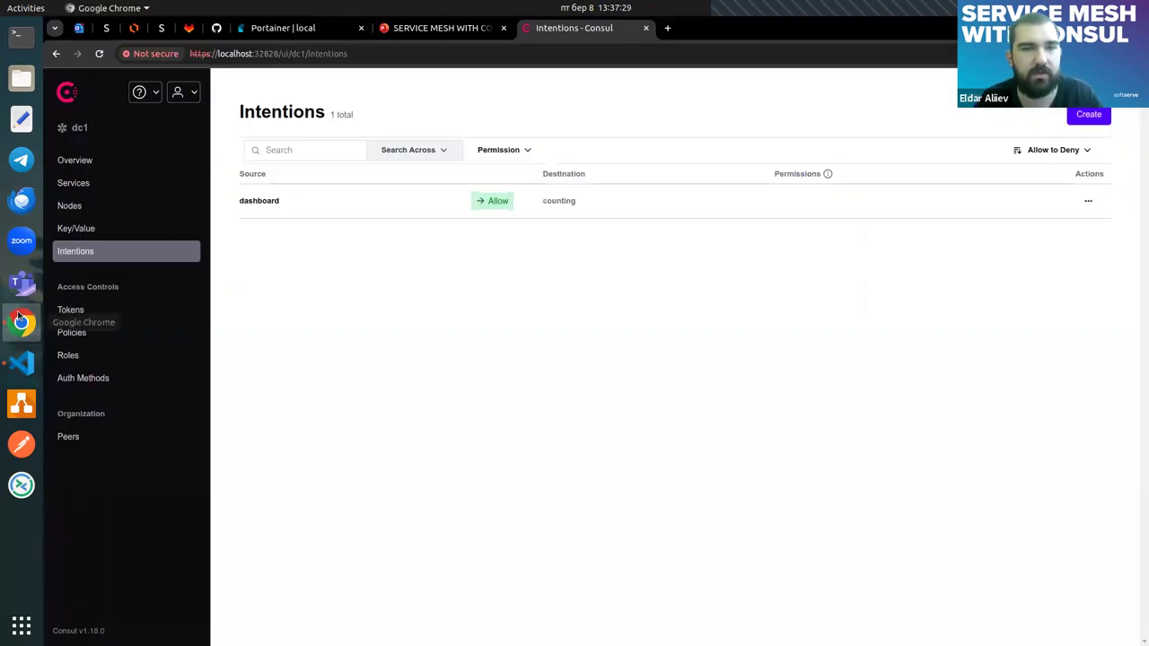
{"action": "left_click", "coordinate": [303, 29]}
{"action": "right_click", "coordinate": [342, 330]}
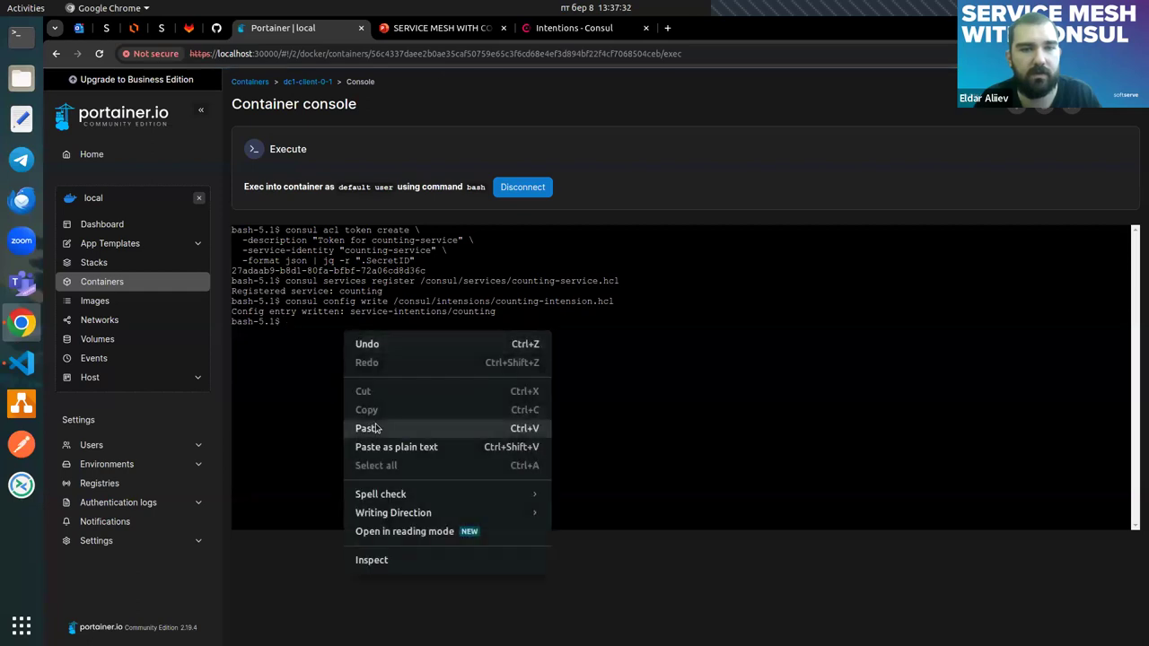
{"action": "left_click", "coordinate": [377, 427]}
{"action": "key", "text": "Return"}
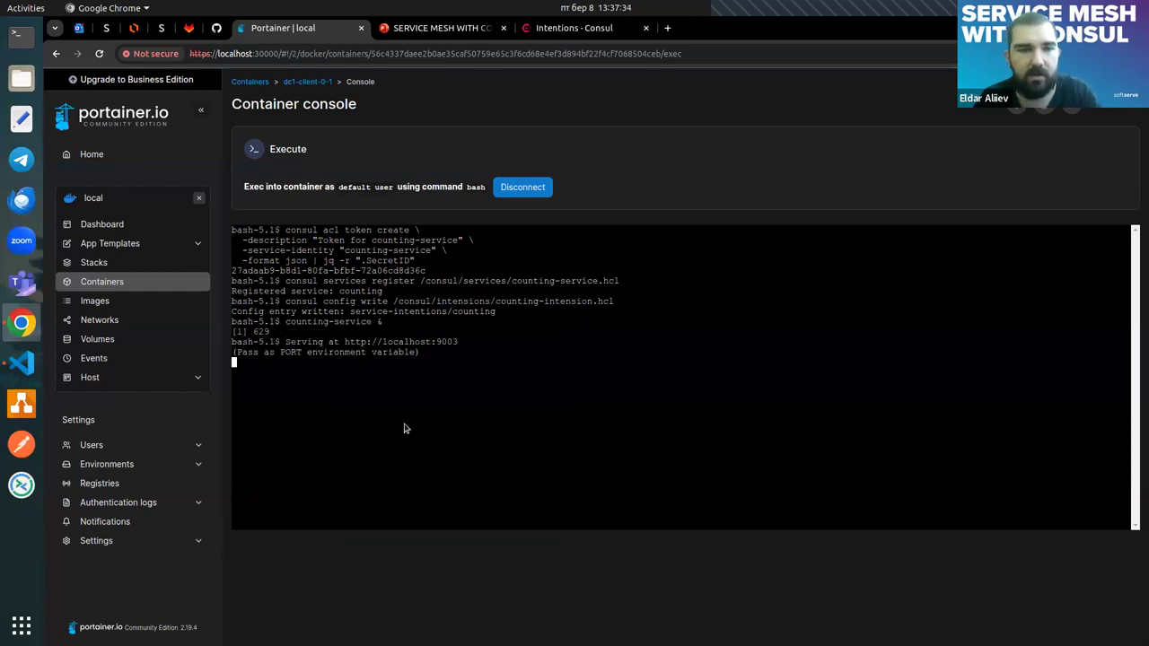
{"action": "key", "text": "Return"}
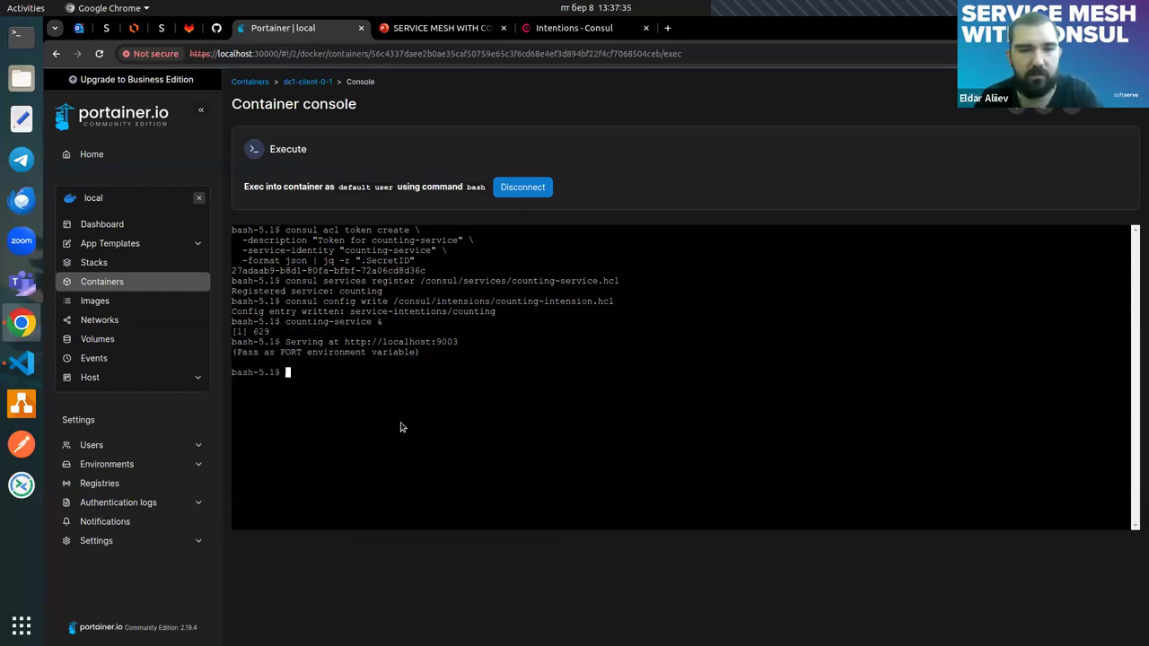
- Copy "consul connect envoy -sidecar-for counting" from the launch script and run it in the Portainer container console
{"action": "left_click", "coordinate": [36, 357]}
{"action": "left_click_drag", "start_coordinate": [636, 178], "coordinate": [412, 180]}
{"action": "key", "text": "ctrl+c"}
{"action": "left_click", "coordinate": [22, 323]}
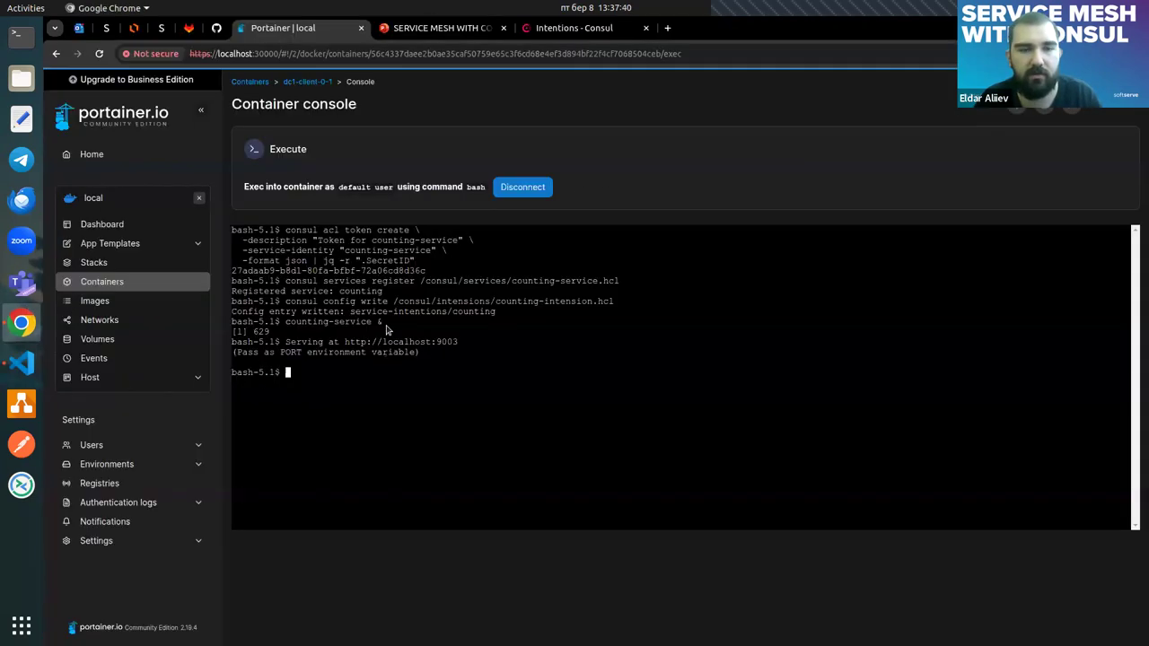
{"action": "right_click", "coordinate": [389, 395]}
{"action": "left_click", "coordinate": [437, 248]}
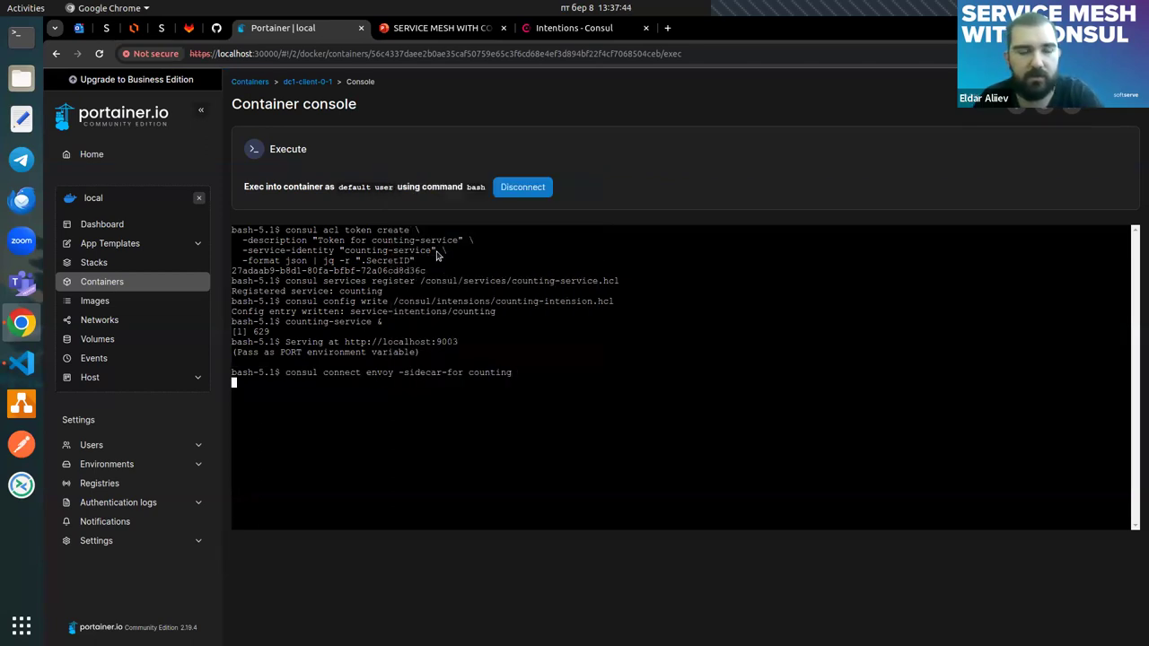
- Switch to the Consul UI and examine the counting service's topology, instances, and the health checks of its client-0 instance
{"action": "left_click", "coordinate": [593, 32]}
{"action": "left_click", "coordinate": [120, 184]}
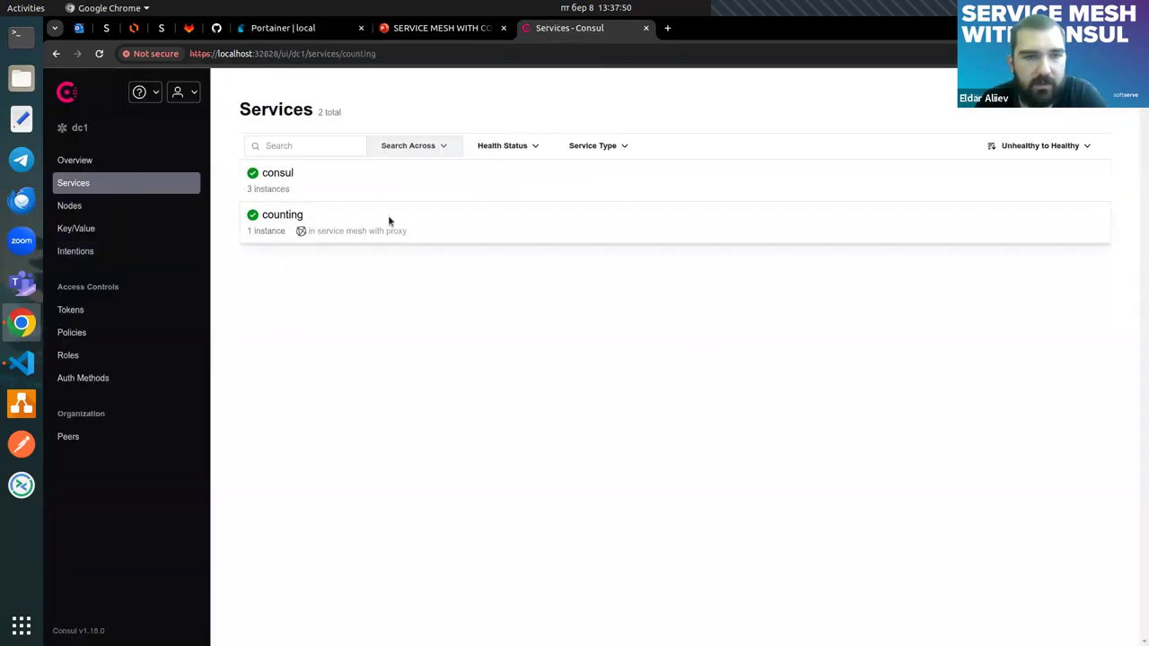
{"action": "left_click", "coordinate": [387, 215]}
{"action": "left_click", "coordinate": [313, 148]}
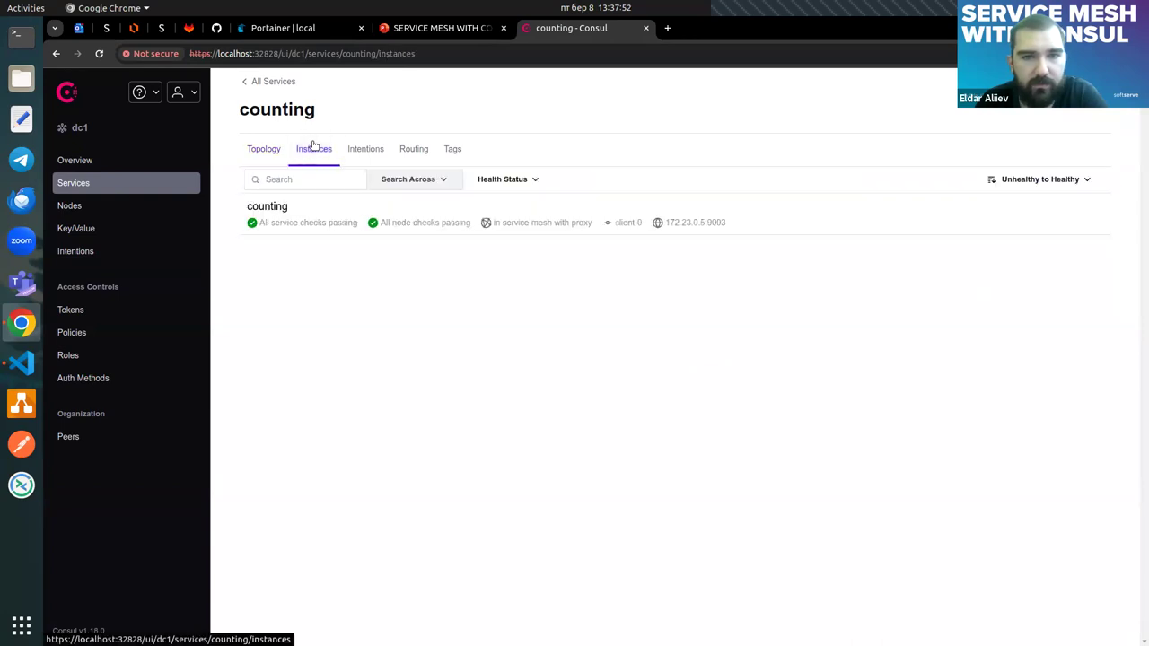
{"action": "left_click", "coordinate": [264, 151]}
{"action": "left_click", "coordinate": [314, 149]}
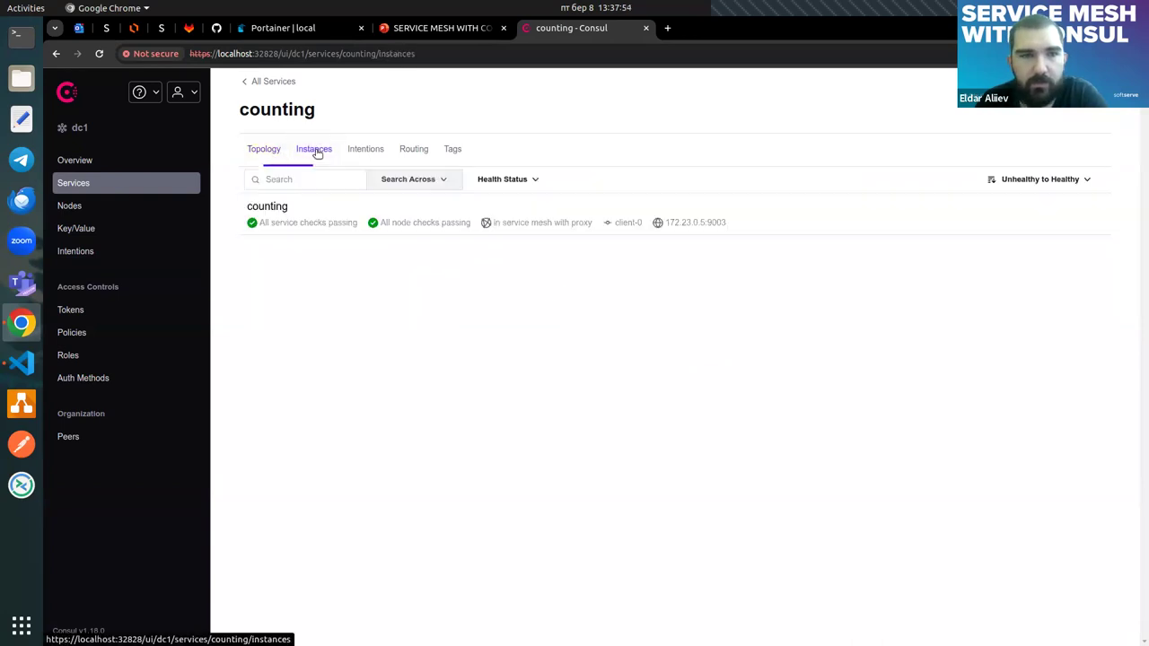
{"action": "left_click", "coordinate": [297, 213]}
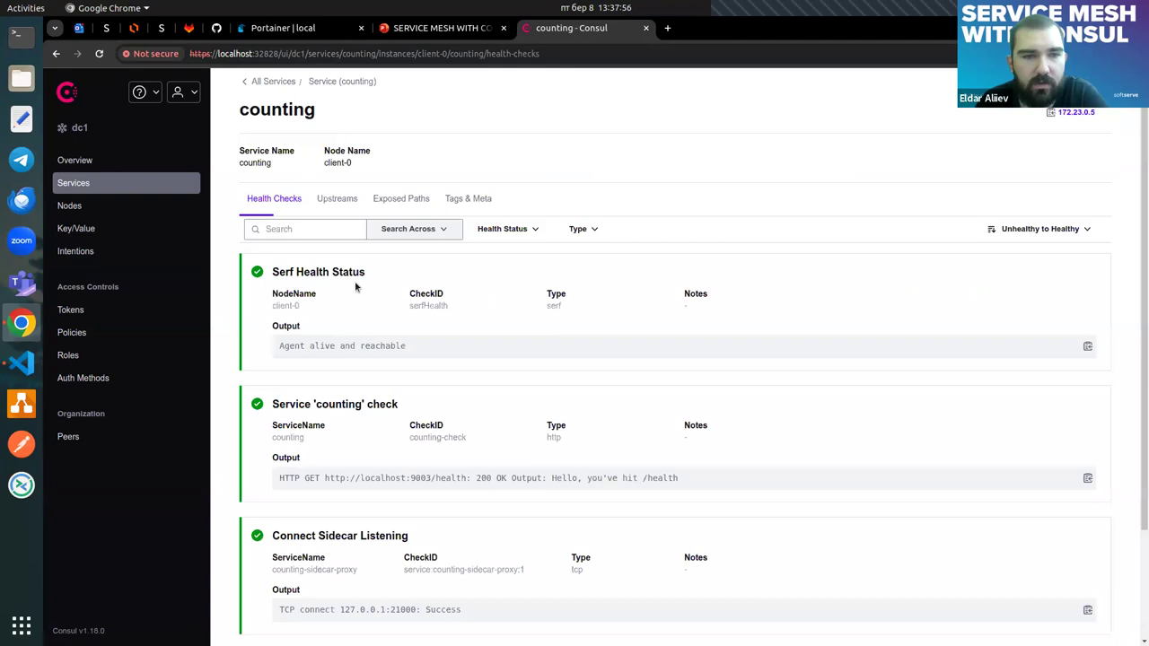
{"action": "scroll", "coordinate": [359, 287], "scroll_direction": "down", "scroll_amount": 3}
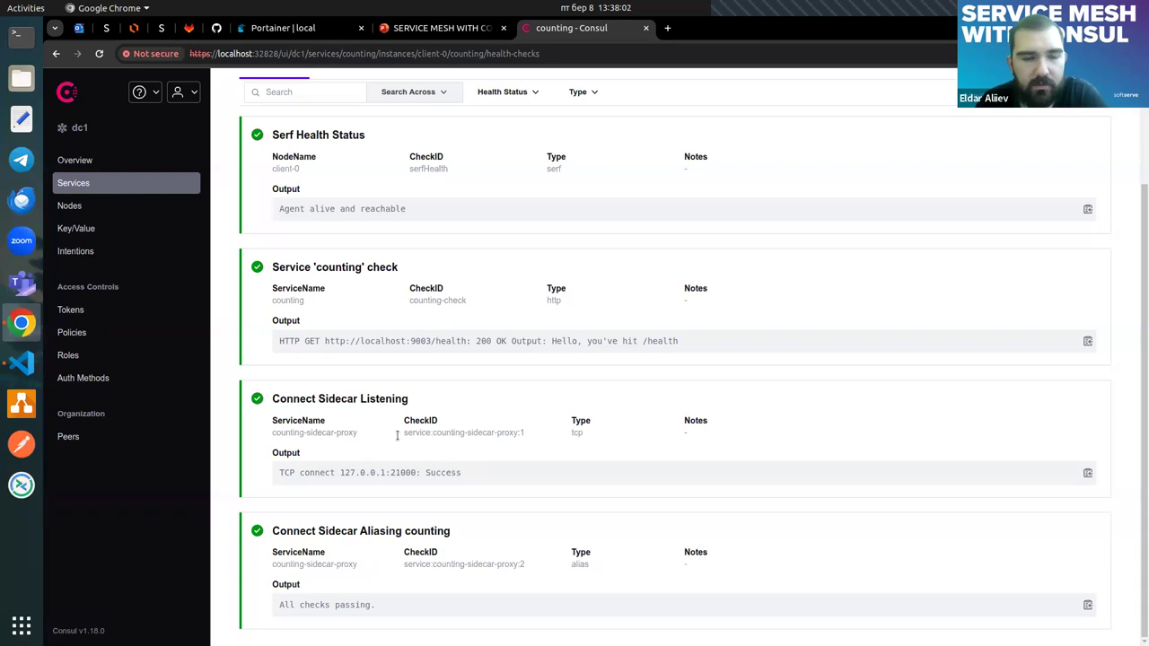
{"action": "scroll", "coordinate": [458, 429], "scroll_direction": "up", "scroll_amount": 3}
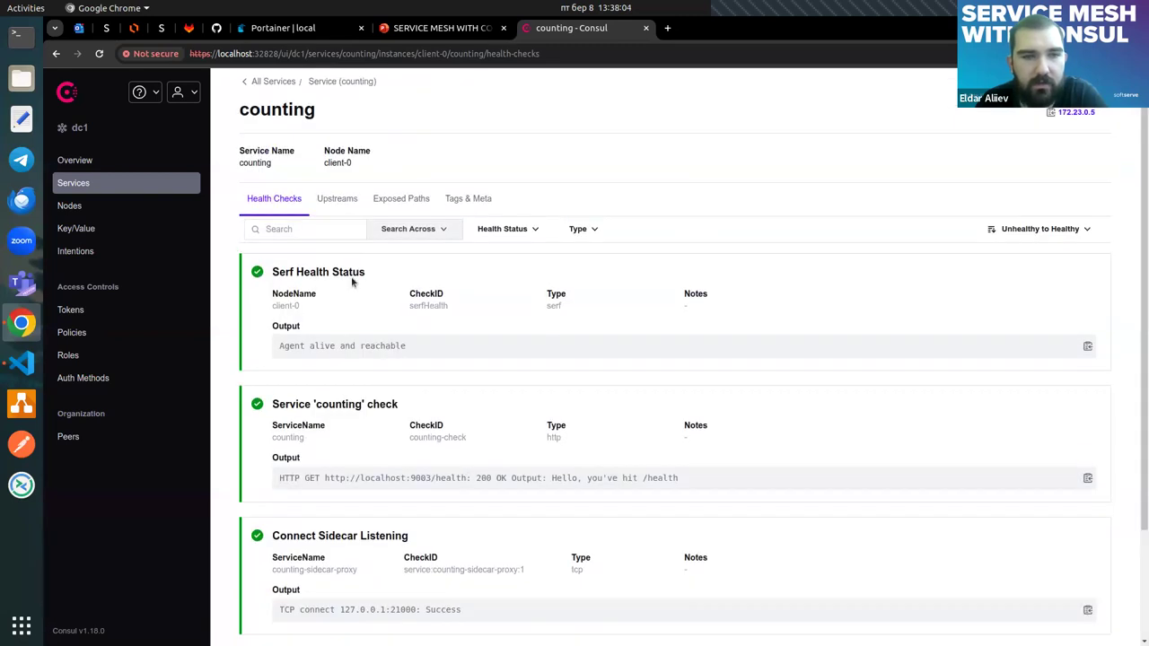
{"action": "left_click", "coordinate": [82, 186]}
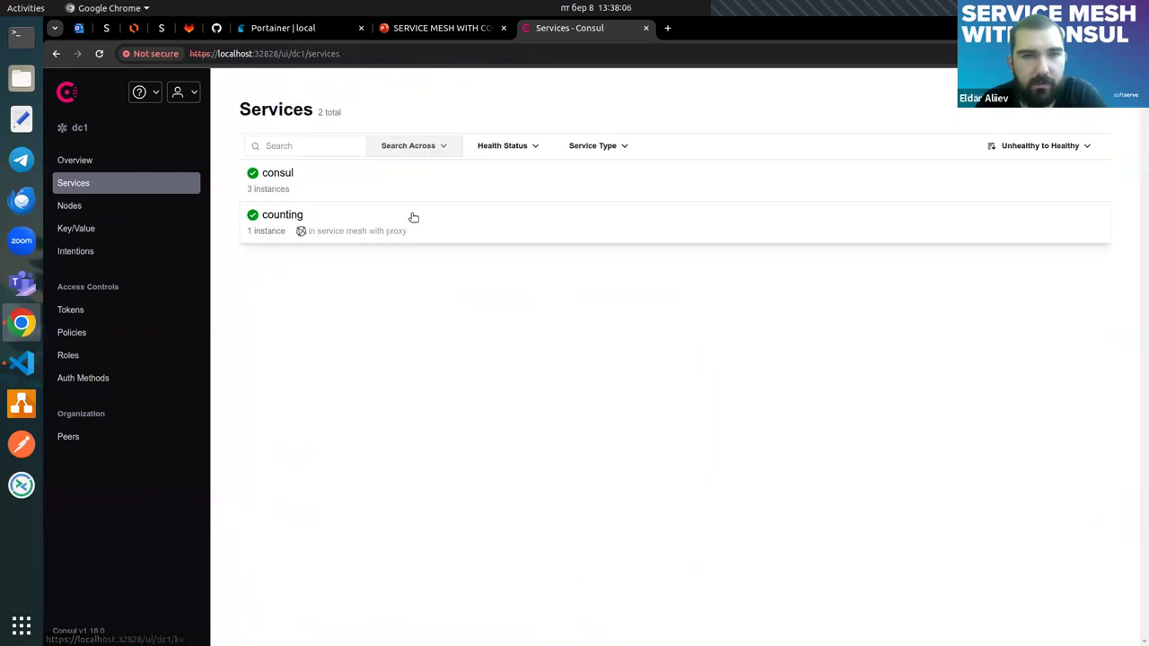
- Open Portainer's container list in a separate browser tab and connect a /bin/bash console to dc1-client-1-1
{"action": "left_click", "coordinate": [281, 29]}
{"action": "right_click", "coordinate": [124, 283]}
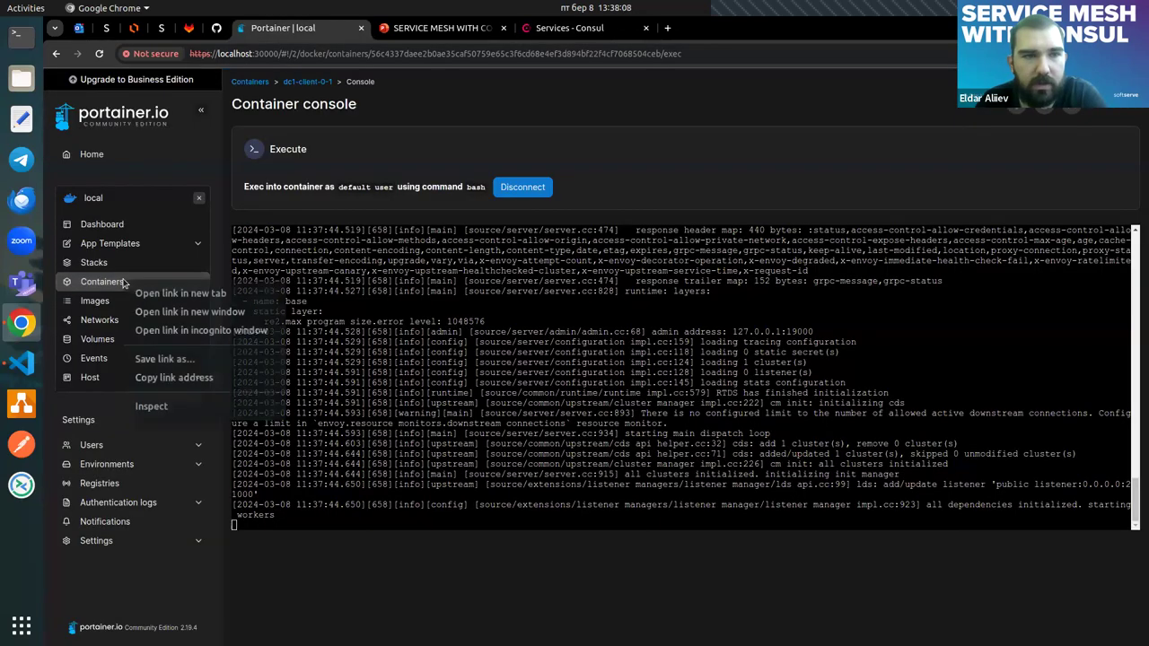
{"action": "left_click", "coordinate": [180, 294]}
{"action": "left_click", "coordinate": [453, 26]}
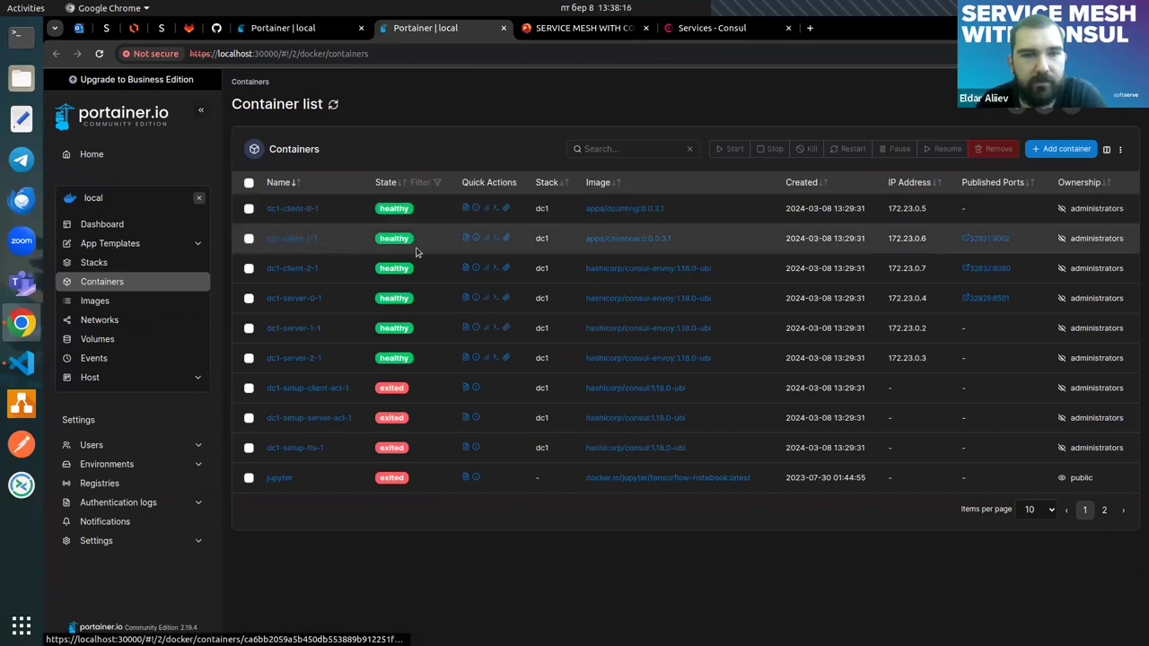
{"action": "left_click", "coordinate": [493, 238]}
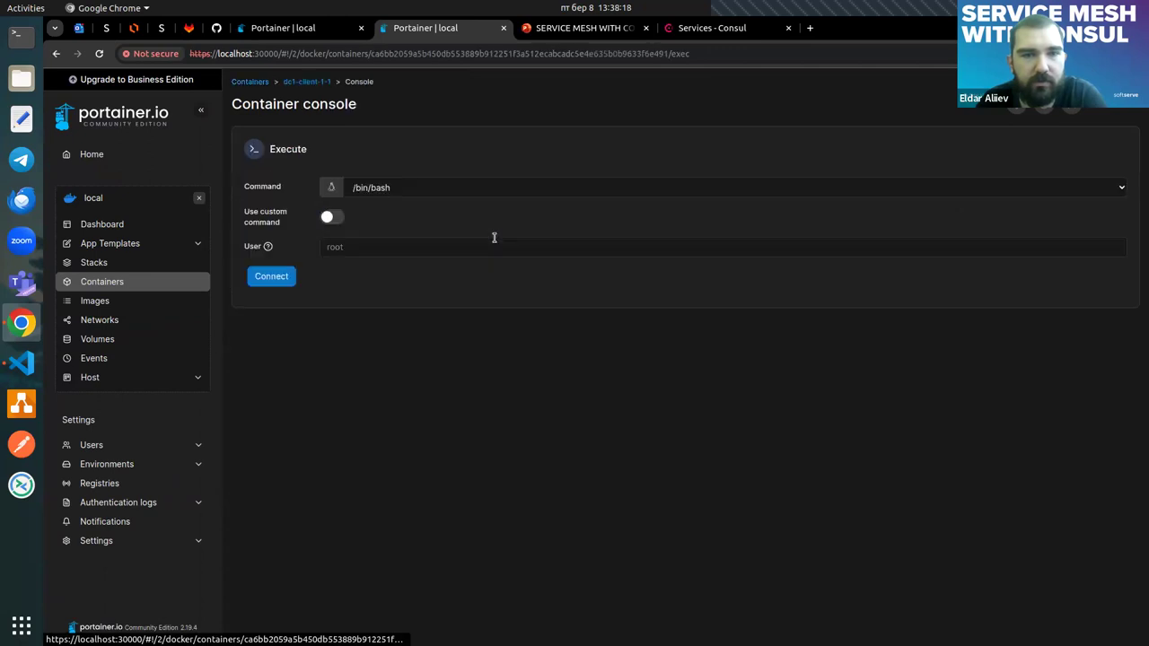
{"action": "left_click", "coordinate": [283, 276]}
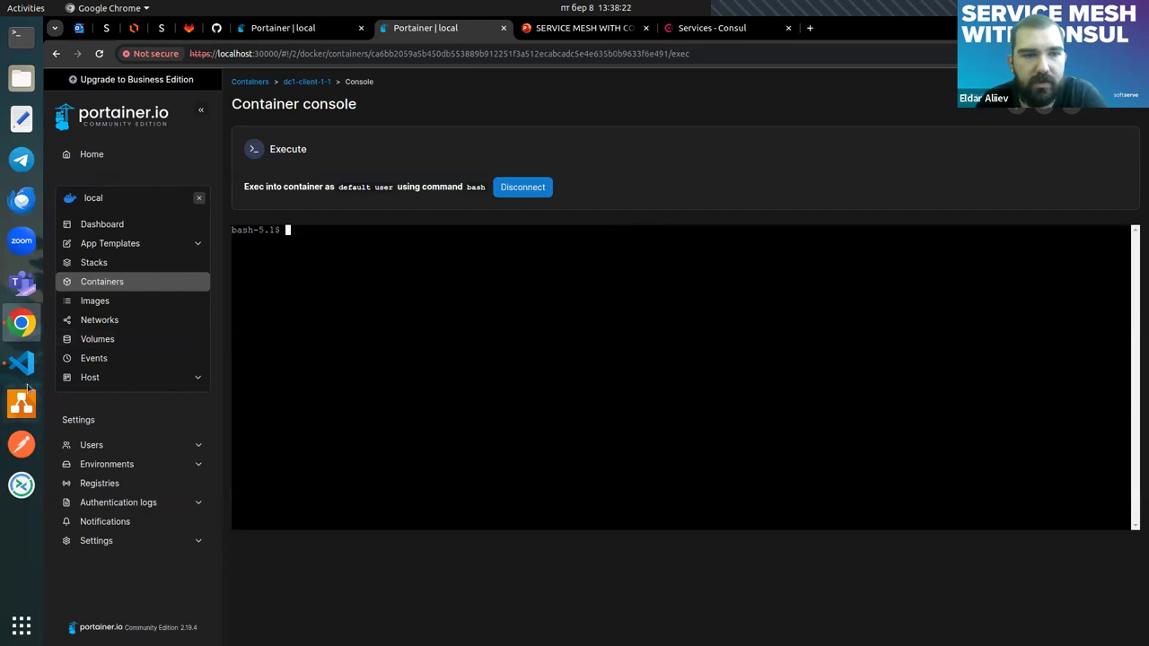
- Copy the "consul acl token create" command for dashboard-service from launch-dashboard-service.sh in Visual Studio Code and run it in the dc1-client-1-1 console
{"action": "left_click", "coordinate": [43, 357]}
{"action": "left_click", "coordinate": [610, 48]}
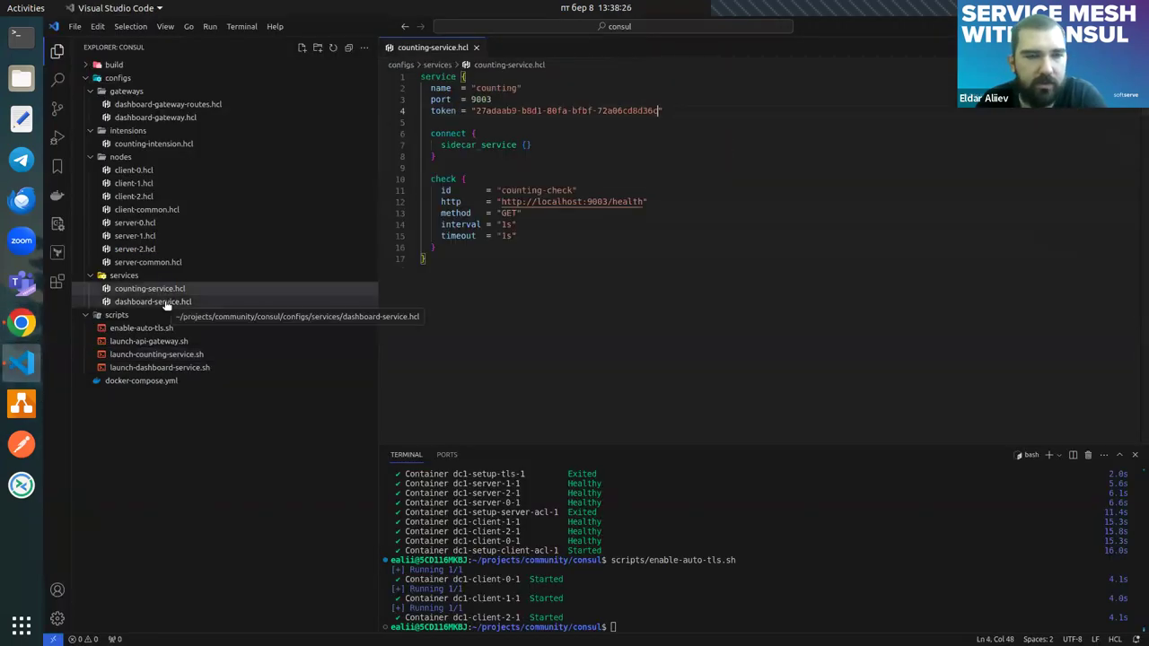
{"action": "left_click", "coordinate": [176, 368]}
{"action": "left_click_drag", "start_coordinate": [607, 134], "coordinate": [418, 100]}
{"action": "key", "text": "ctrl+c"}
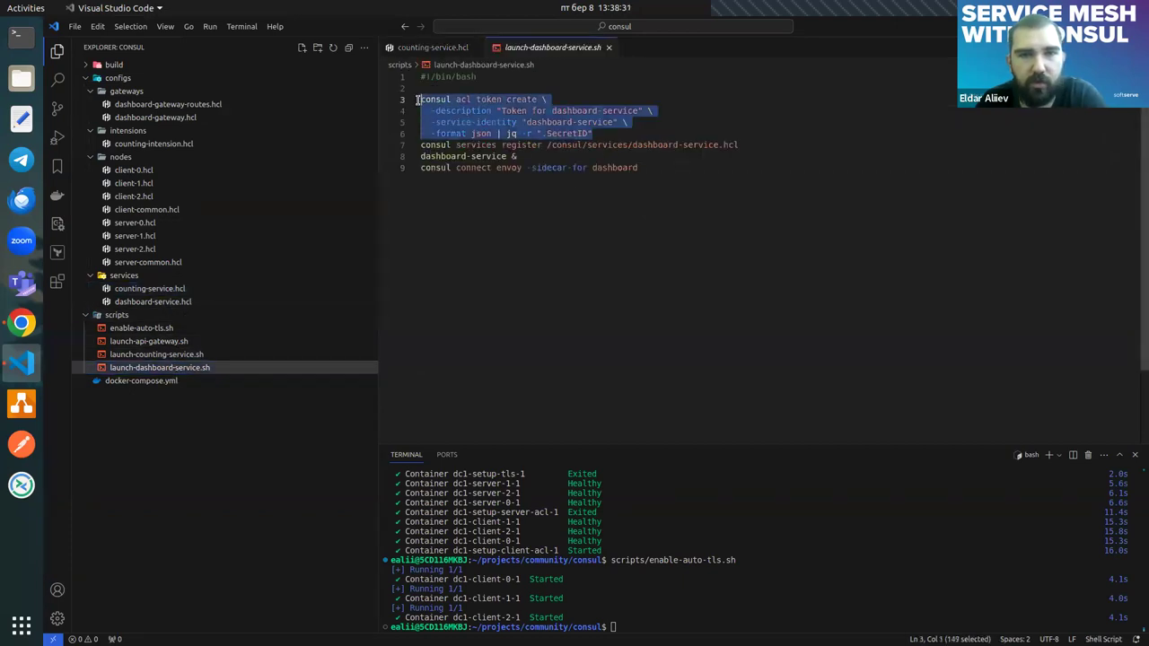
{"action": "left_click", "coordinate": [22, 323]}
{"action": "right_click", "coordinate": [413, 248]}
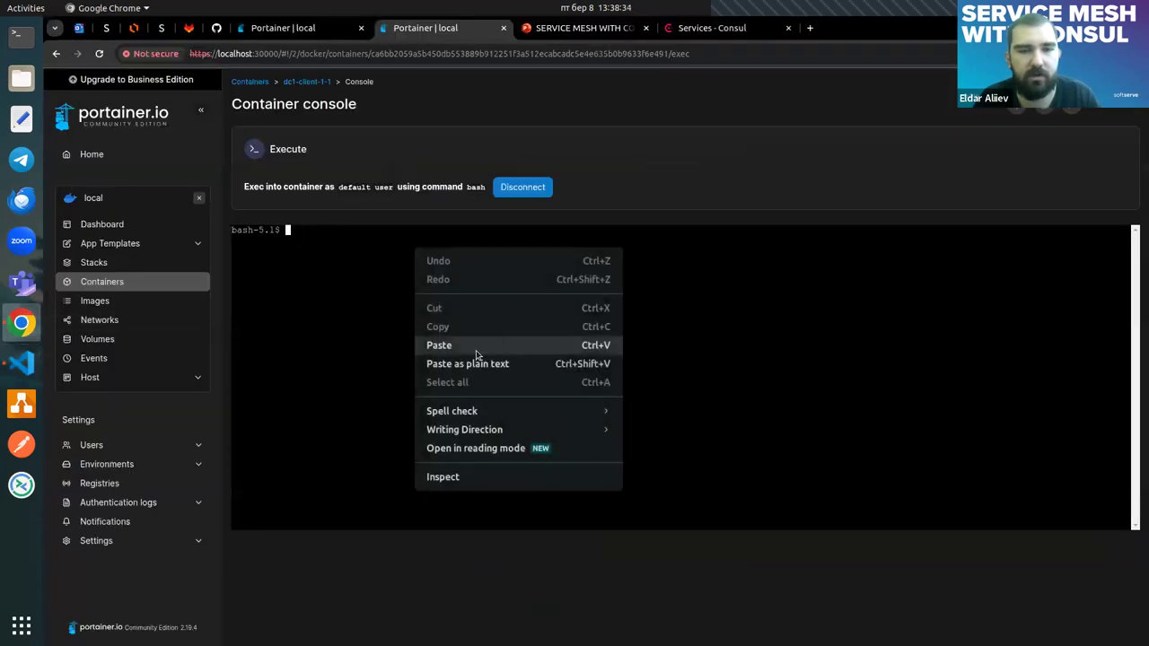
{"action": "left_click", "coordinate": [475, 350]}
{"action": "key", "text": "Return"}
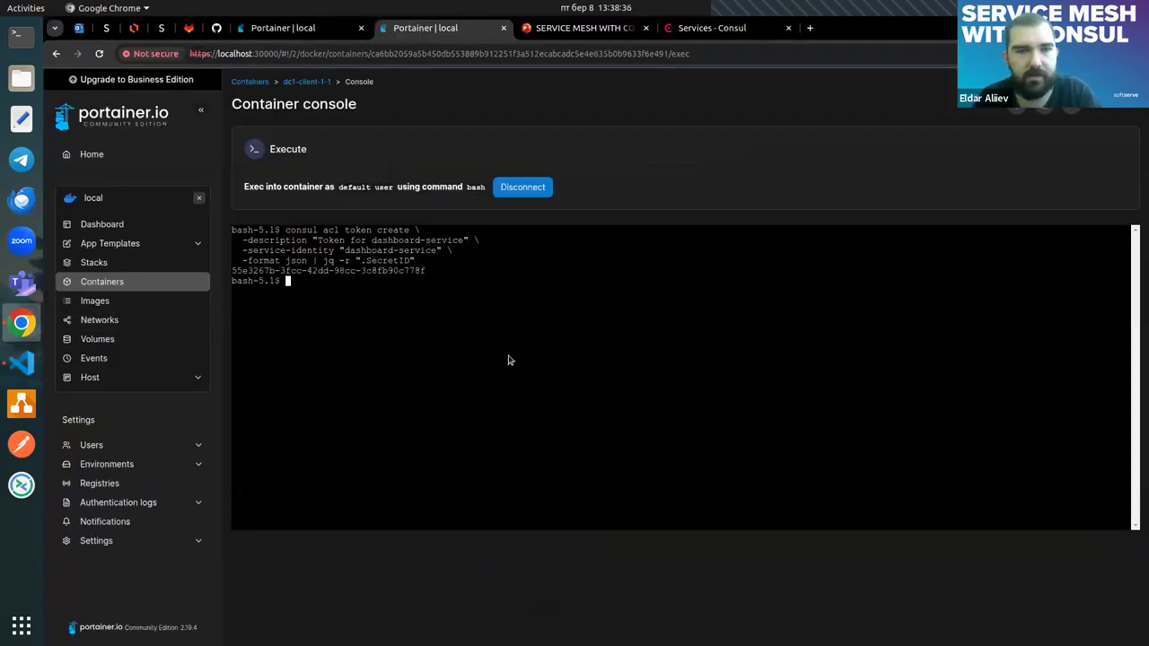
- Copy the generated ACL token from the console and replace the token value in dashboard-service.hcl in Visual Studio Code with it
{"action": "left_click_drag", "start_coordinate": [425, 270], "coordinate": [235, 277]}
{"action": "right_click", "coordinate": [237, 276]}
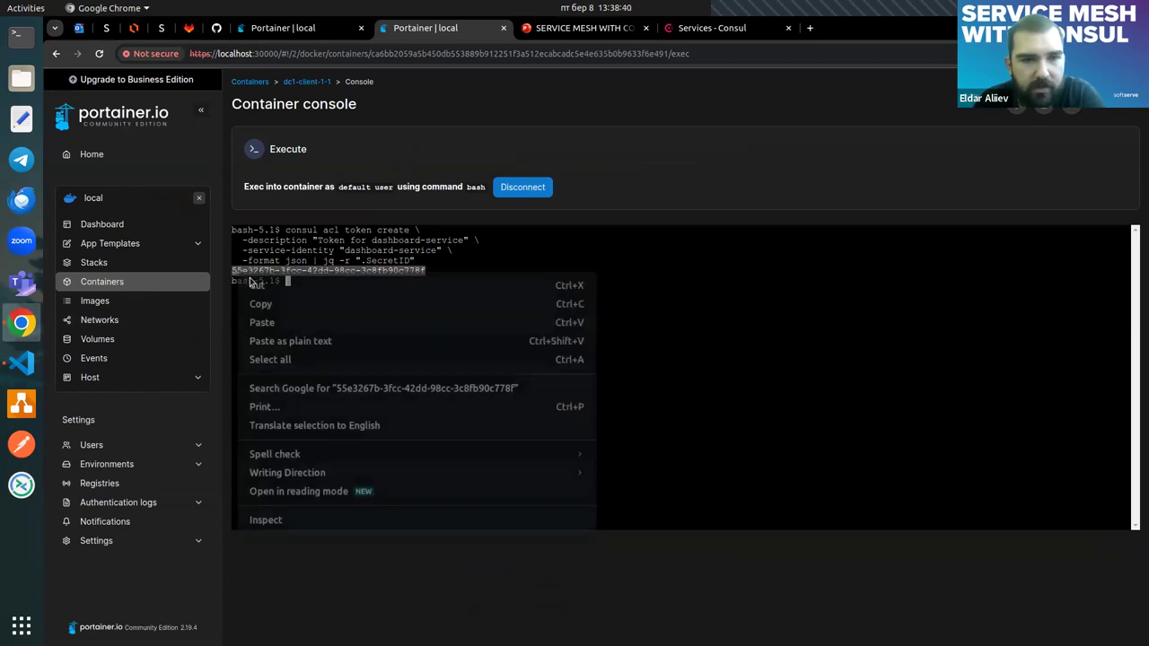
{"action": "left_click", "coordinate": [260, 305]}
{"action": "left_click", "coordinate": [22, 363]}
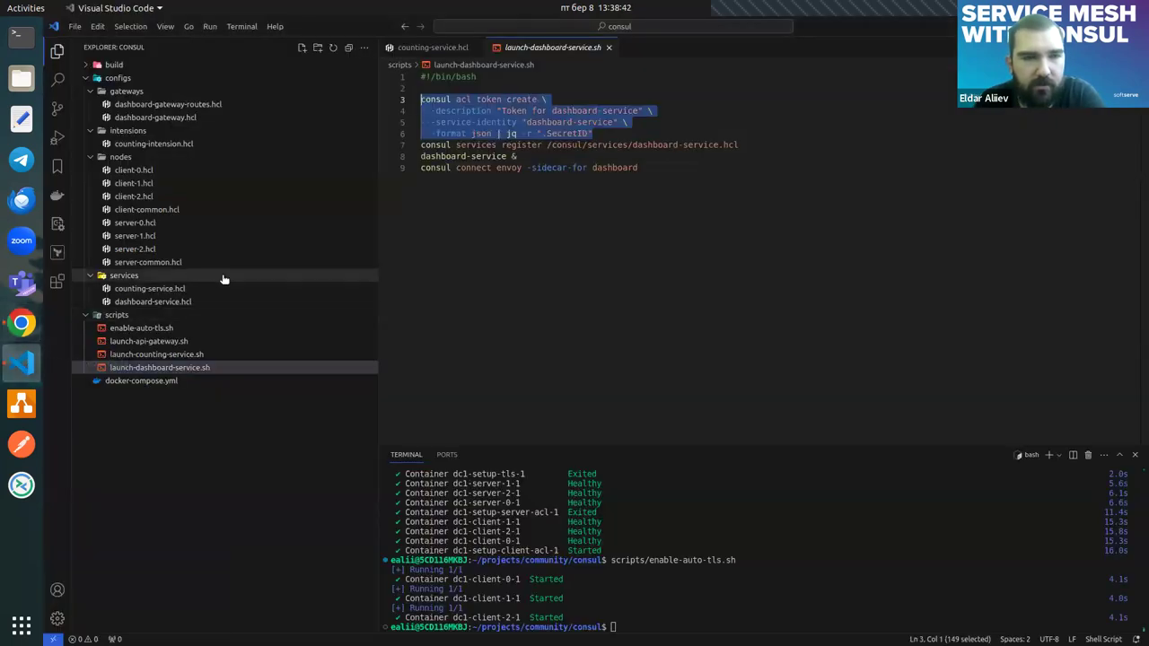
{"action": "left_click", "coordinate": [171, 303]}
{"action": "left_click_drag", "start_coordinate": [658, 110], "coordinate": [492, 114]}
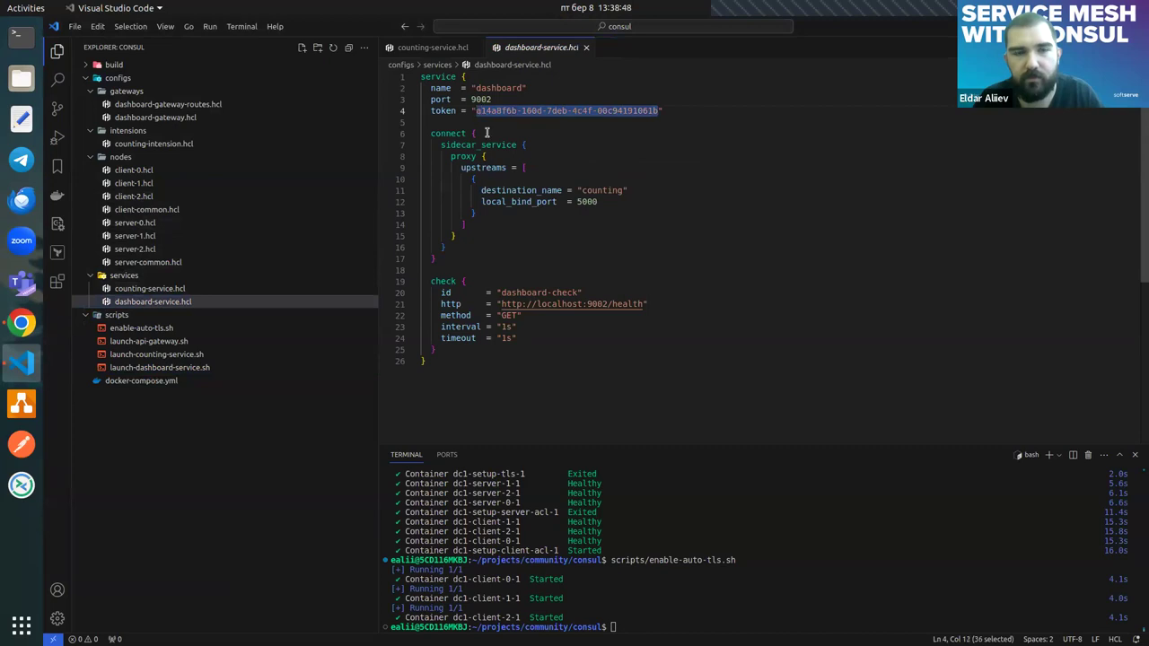
{"action": "key", "text": "ctrl+v"}
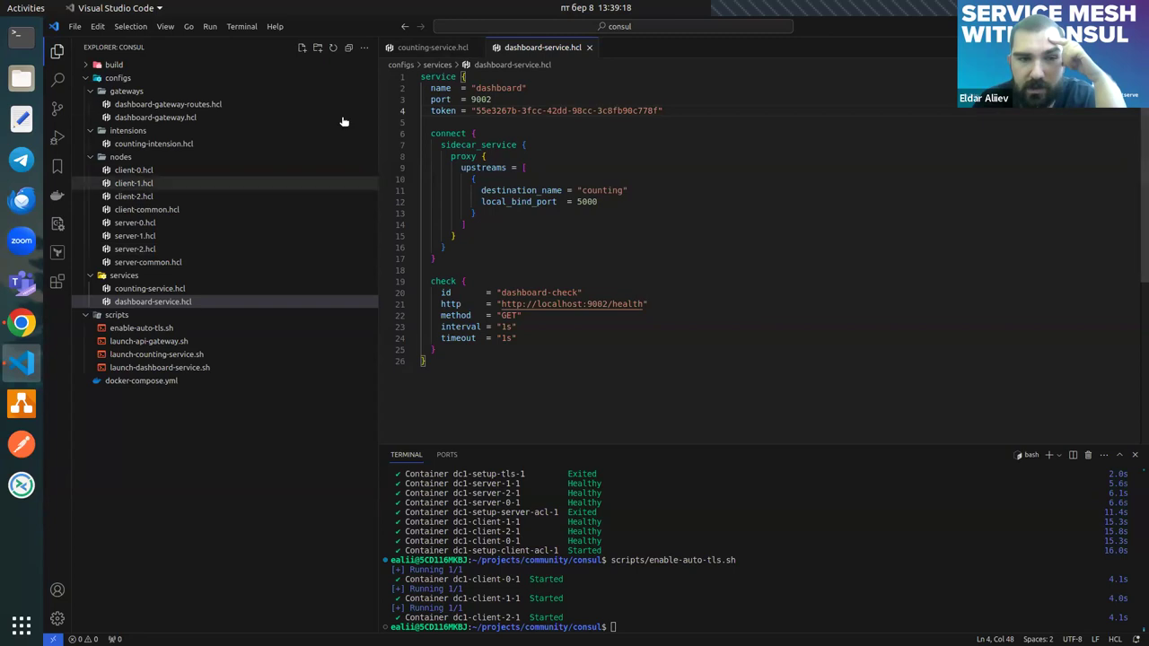
- Copy "consul services register /consul/services/dashboard-service.hcl" from launch-dashboard-service.sh and run it in the Portainer console of dc1-client-1-1
{"action": "left_click", "coordinate": [189, 368]}
{"action": "left_click_drag", "start_coordinate": [754, 140], "coordinate": [406, 158]}
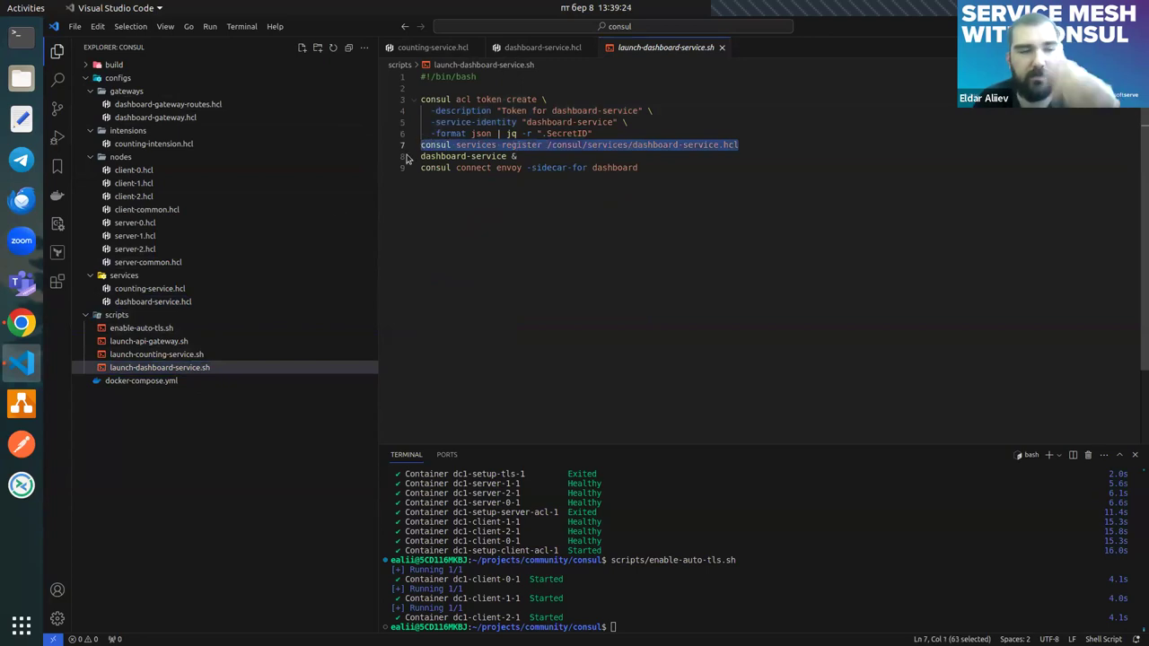
{"action": "left_click", "coordinate": [21, 323]}
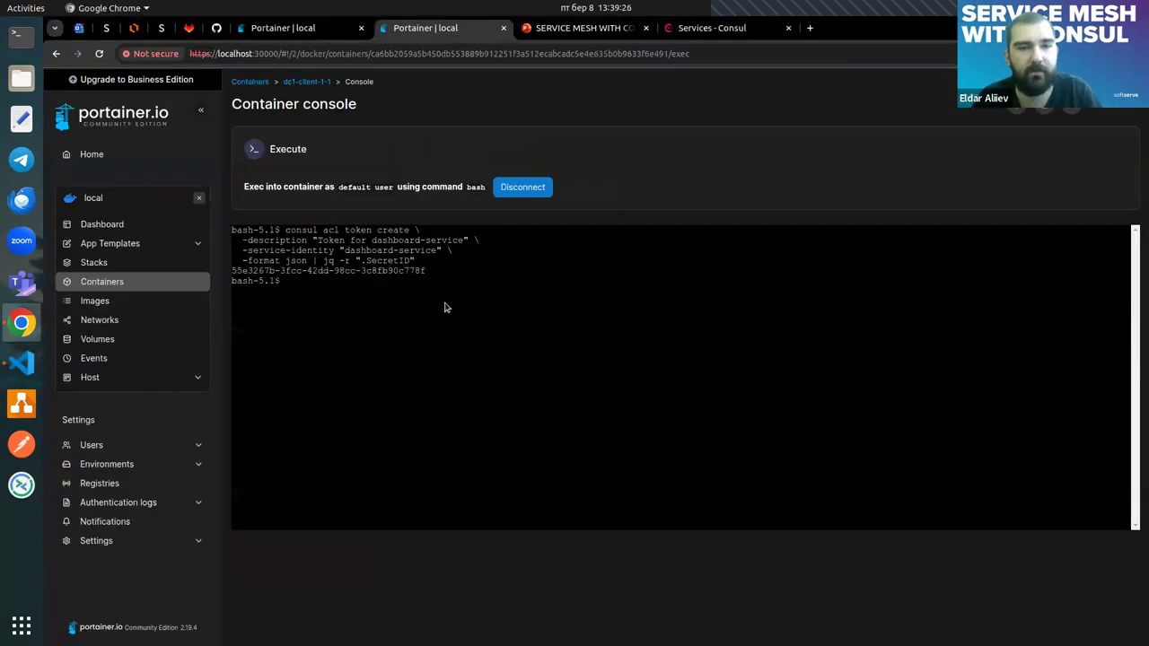
{"action": "right_click", "coordinate": [443, 308]}
{"action": "left_click", "coordinate": [498, 400]}
{"action": "key", "text": "Return"}
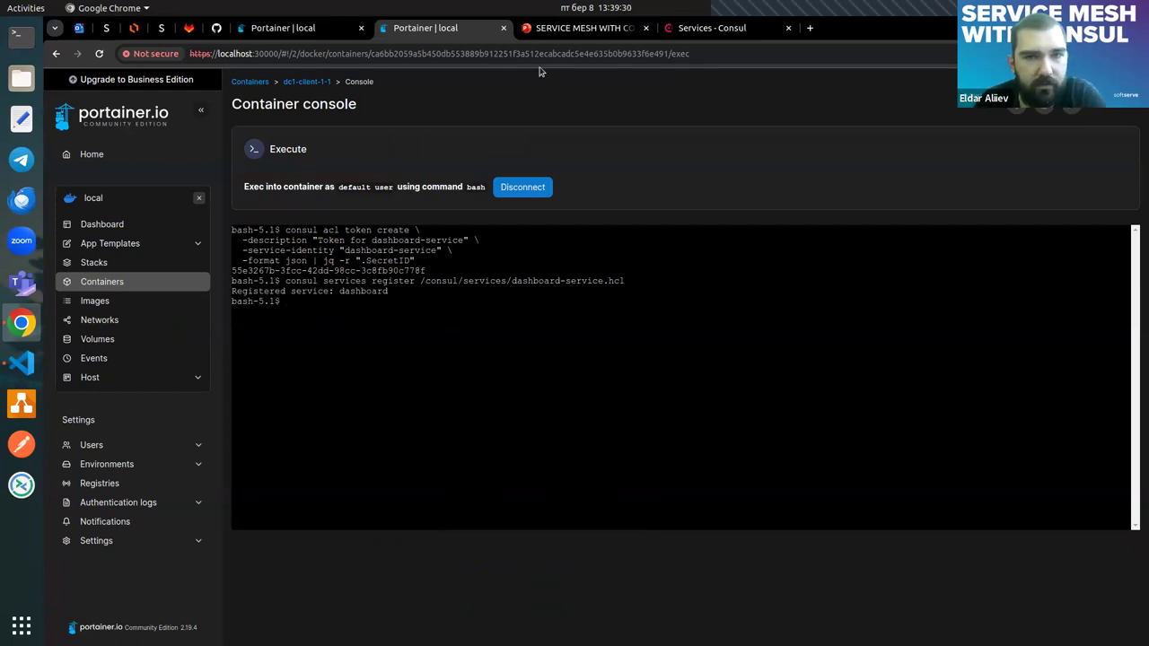
- Check the dashboard service's health in the Consul services list and return to the dc1-client-1-1 console
{"action": "left_click", "coordinate": [709, 28]}
{"action": "mouse_move", "coordinate": [256, 183]}
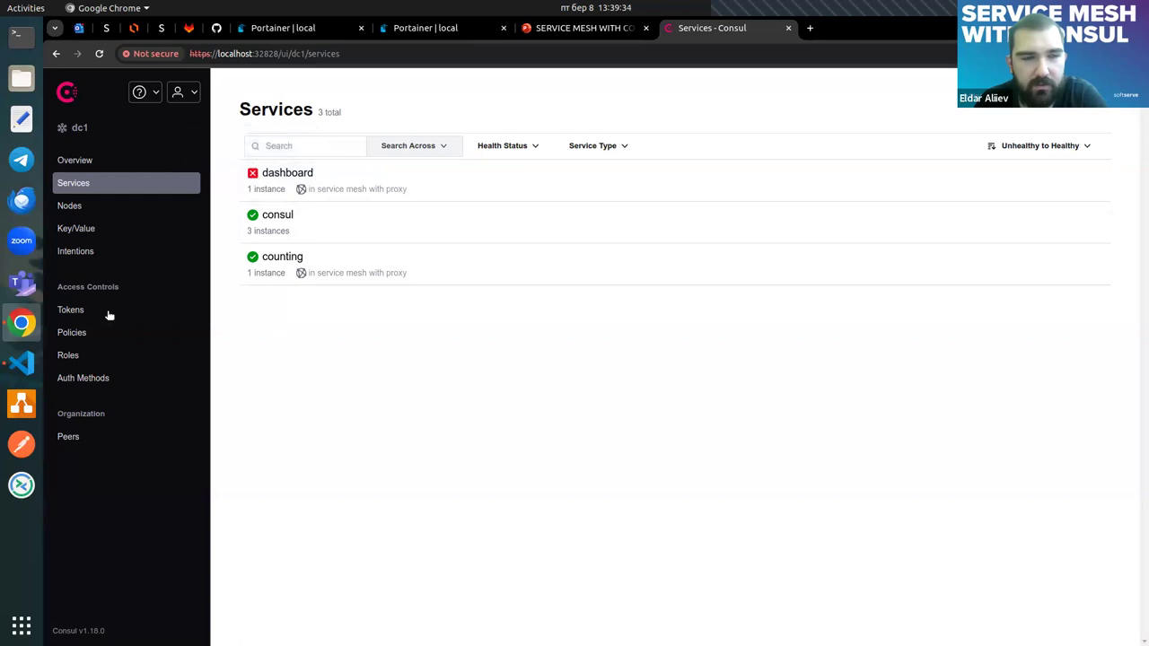
{"action": "left_click", "coordinate": [463, 27]}
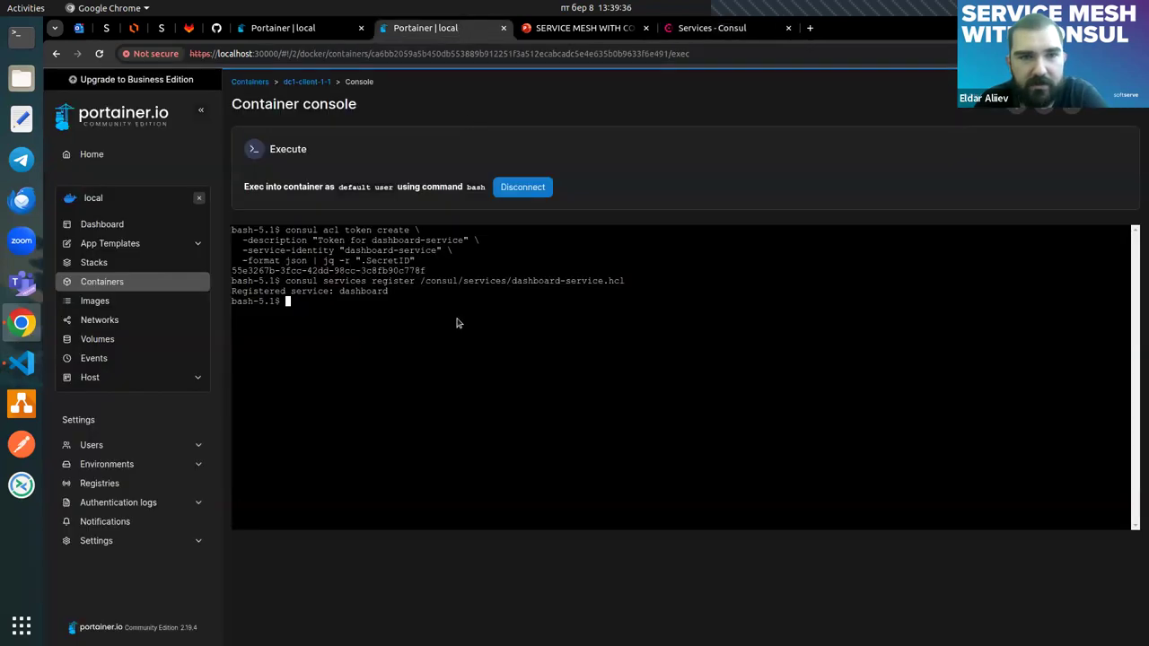
- Copy "dashboard-service &" from launch-dashboard-service.sh in Visual Studio Code and run it in the dc1-client-1-1 console
{"action": "left_click", "coordinate": [22, 363]}
{"action": "left_click_drag", "start_coordinate": [518, 156], "coordinate": [423, 156]}
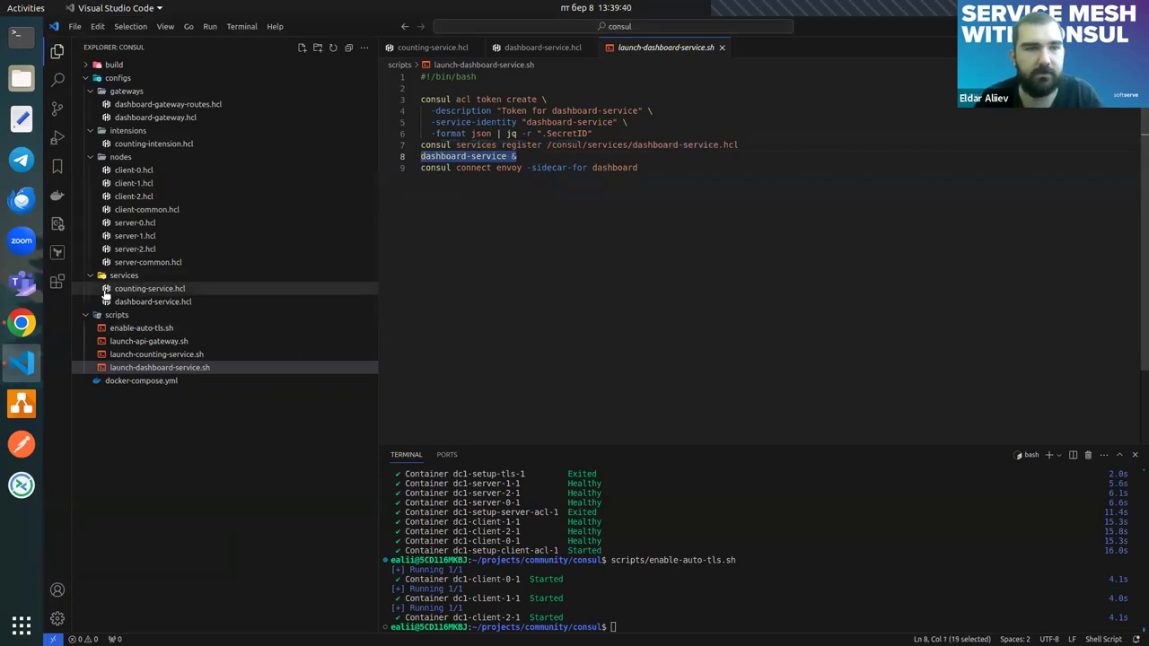
{"action": "left_click", "coordinate": [21, 322]}
{"action": "right_click", "coordinate": [425, 320]}
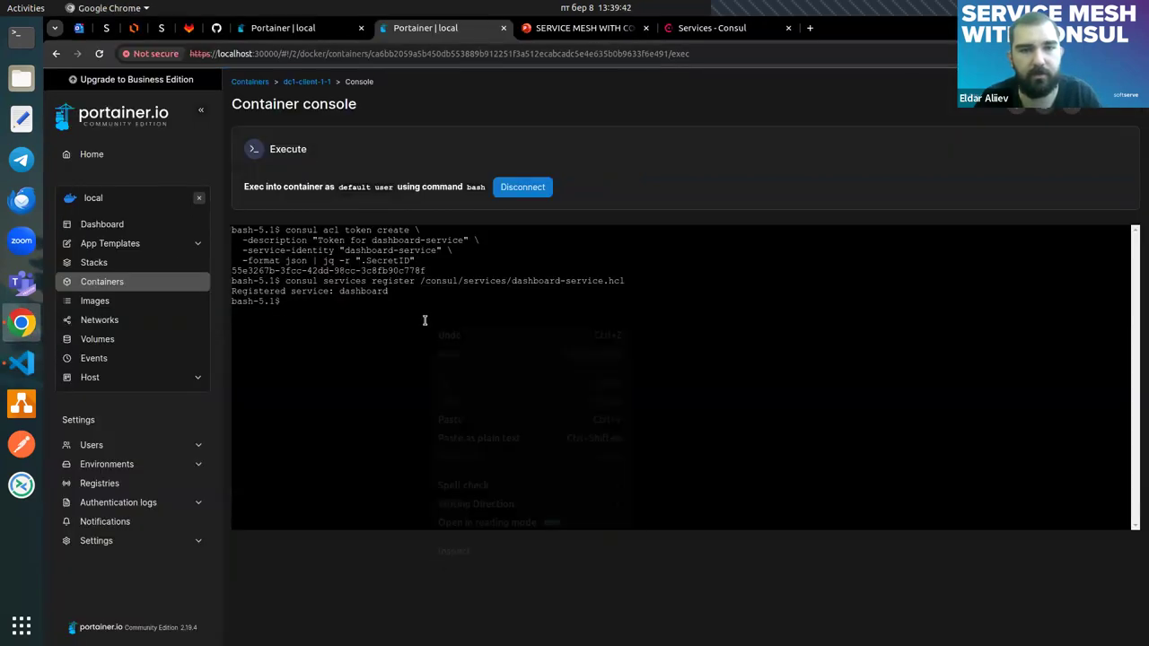
{"action": "left_click", "coordinate": [476, 419]}
{"action": "key", "text": "Return"}
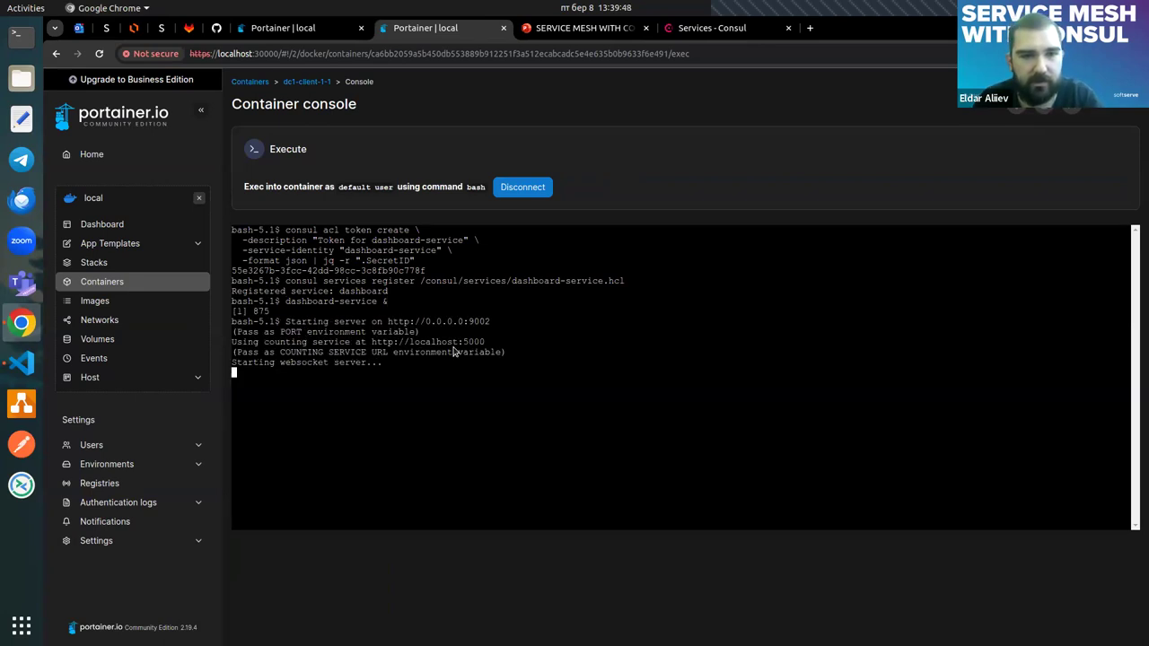
{"action": "key", "text": "Return"}
- Copy "consul connect envoy -sidecar-for dashboard" from launch-dashboard-service.sh and run it in the dc1-client-1-1 console
{"action": "left_click", "coordinate": [22, 363]}
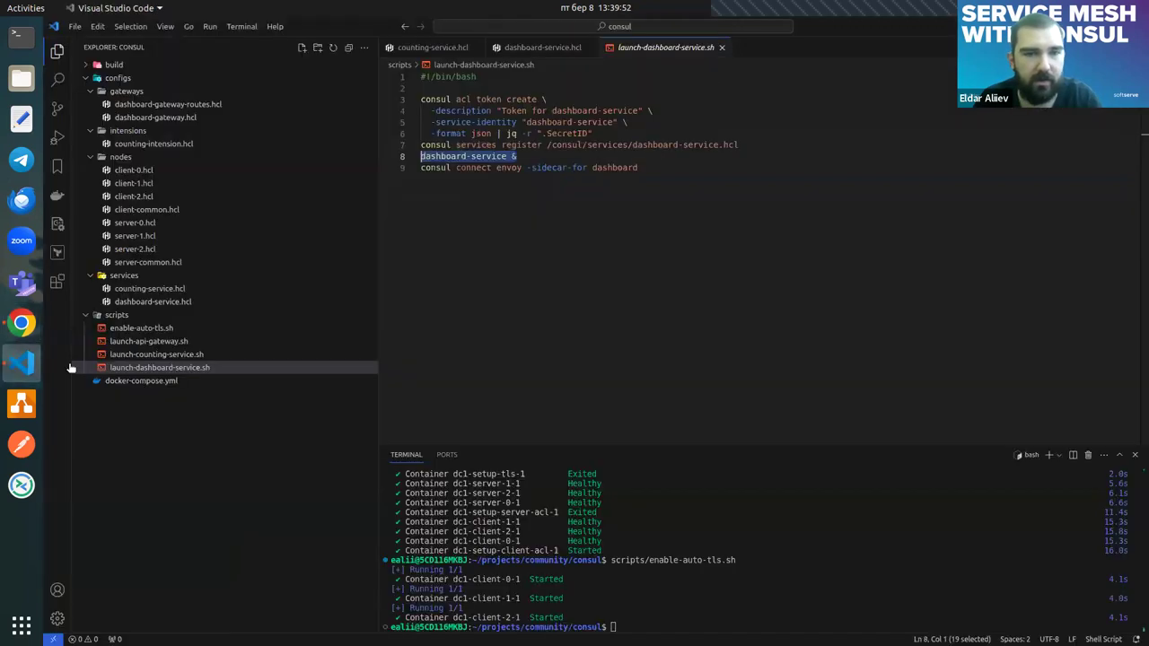
{"action": "left_click_drag", "start_coordinate": [649, 171], "coordinate": [420, 170]}
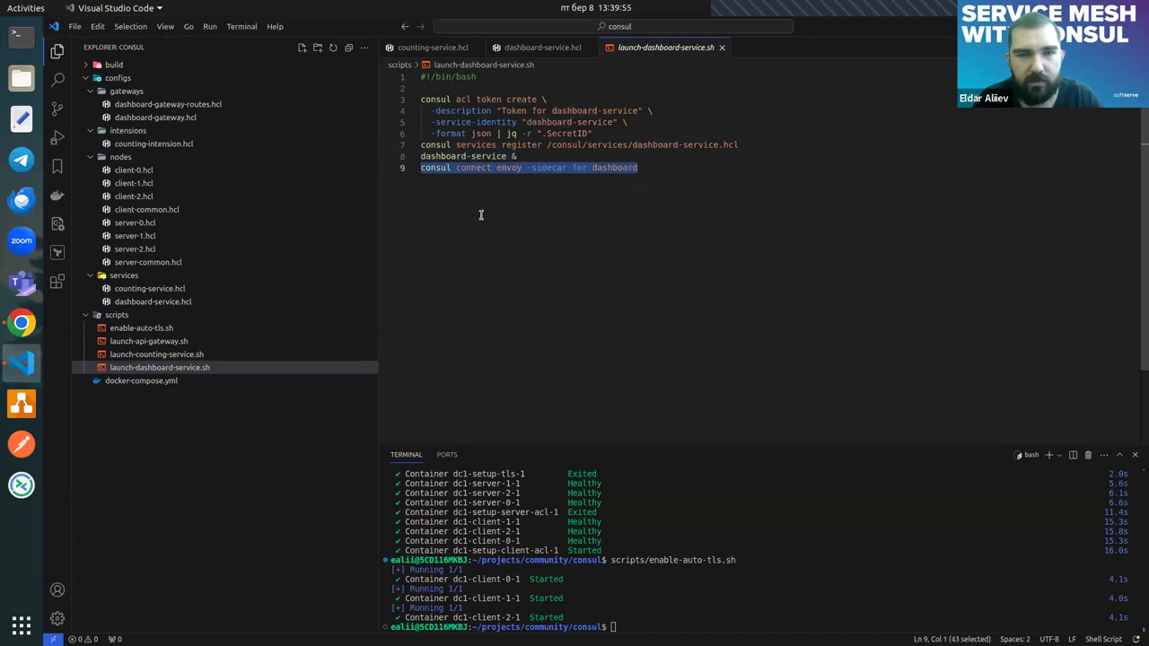
{"action": "left_click", "coordinate": [21, 323]}
{"action": "right_click", "coordinate": [384, 383]}
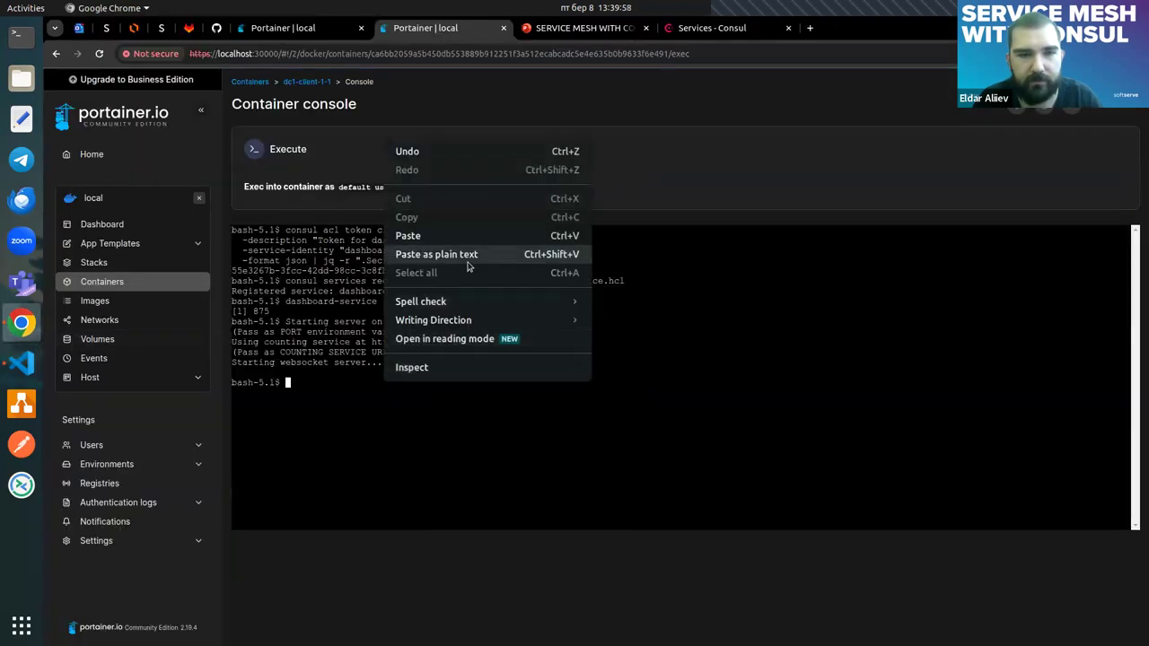
{"action": "left_click", "coordinate": [456, 235]}
{"action": "key", "text": "Return"}
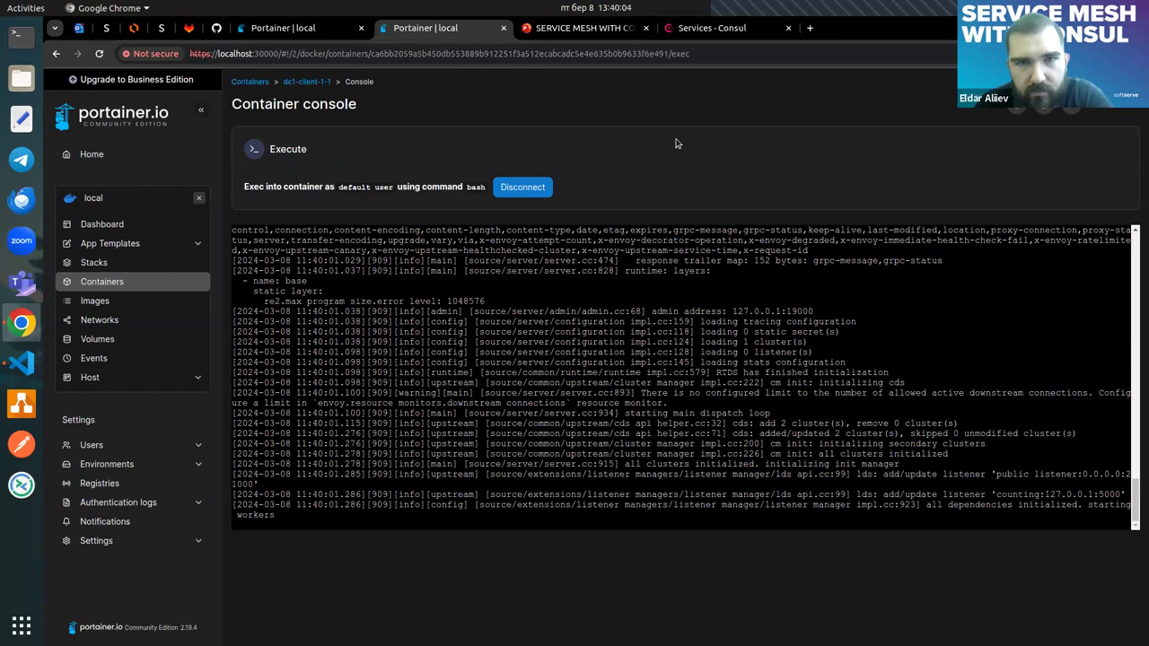
- Review the dashboard service's health, topology and intentions in the Consul UI, and return to the Portainer console
{"action": "left_click", "coordinate": [682, 28]}
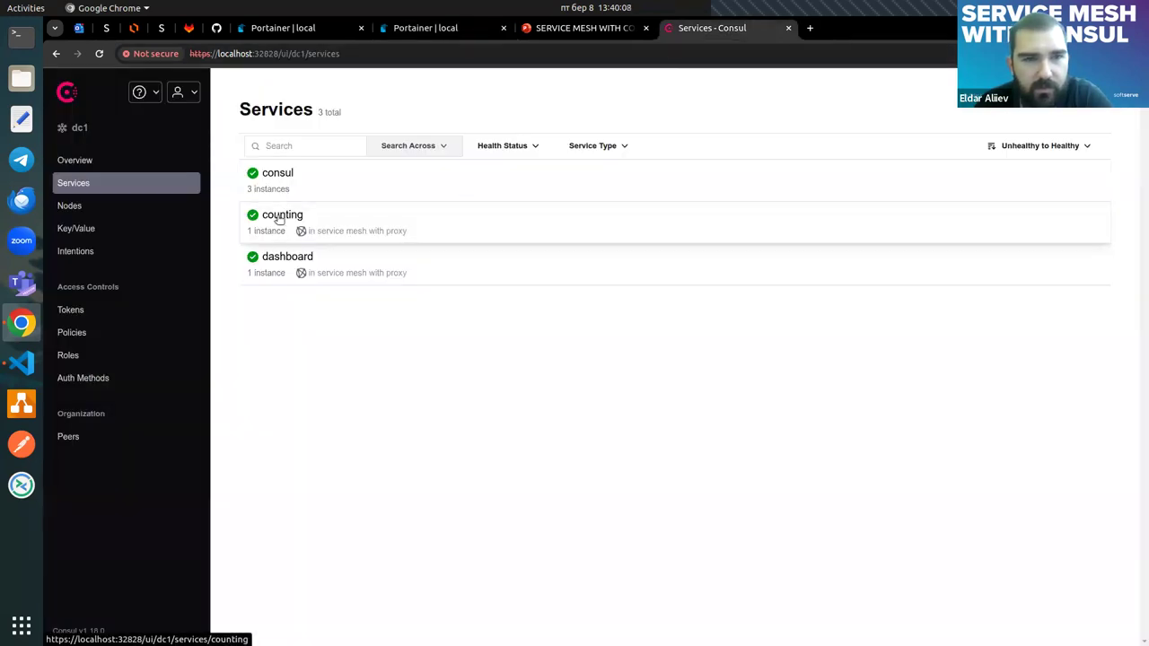
{"action": "left_click", "coordinate": [278, 260]}
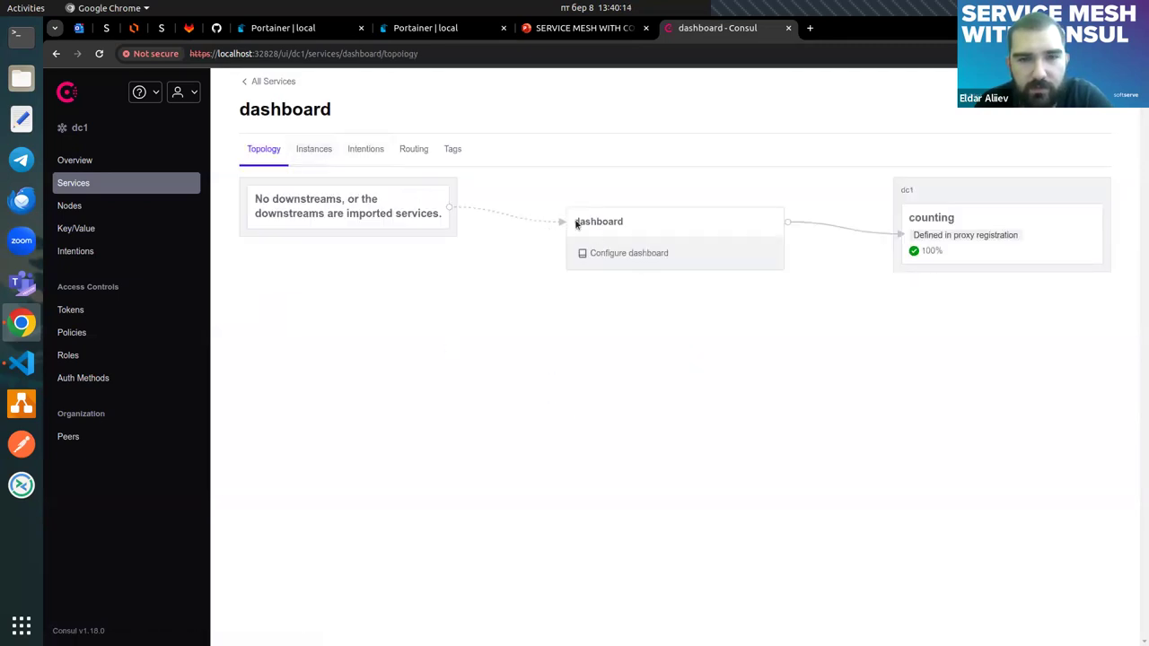
{"action": "left_click", "coordinate": [366, 151]}
{"action": "left_click", "coordinate": [272, 157]}
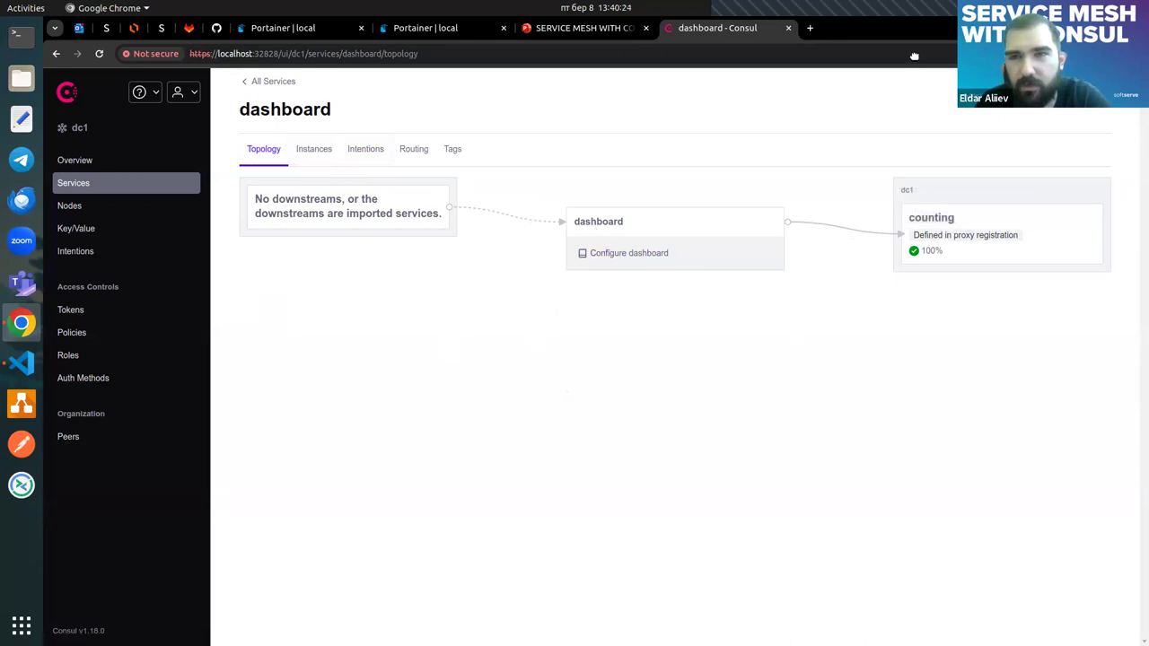
{"action": "left_click", "coordinate": [439, 25]}
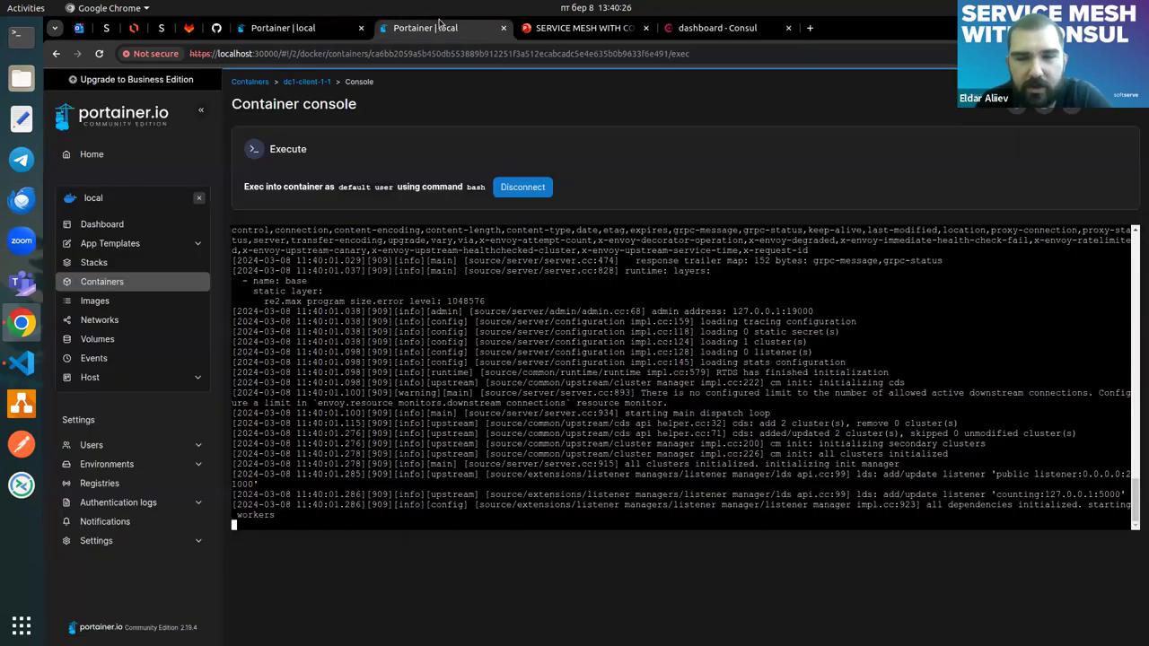
- Open the Portainer container list in a separate browser tab, keeping both container consoles open
{"action": "left_click", "coordinate": [332, 28]}
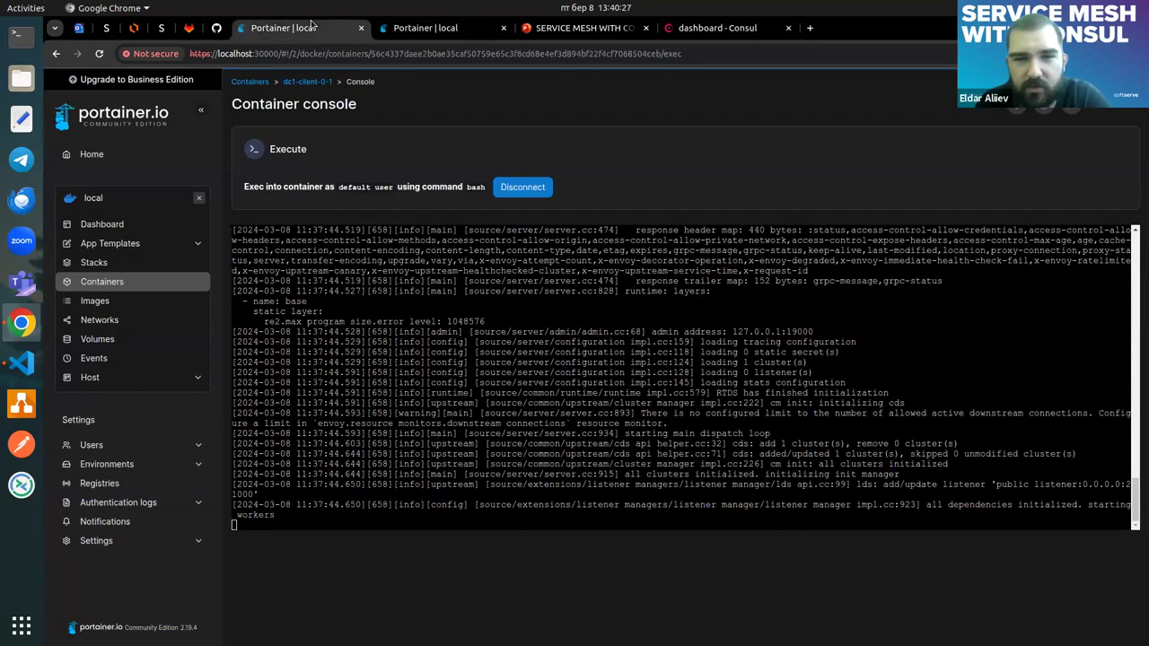
{"action": "left_click", "coordinate": [404, 28]}
{"action": "right_click", "coordinate": [105, 285]}
{"action": "left_click", "coordinate": [171, 298]}
{"action": "left_click", "coordinate": [583, 28]}
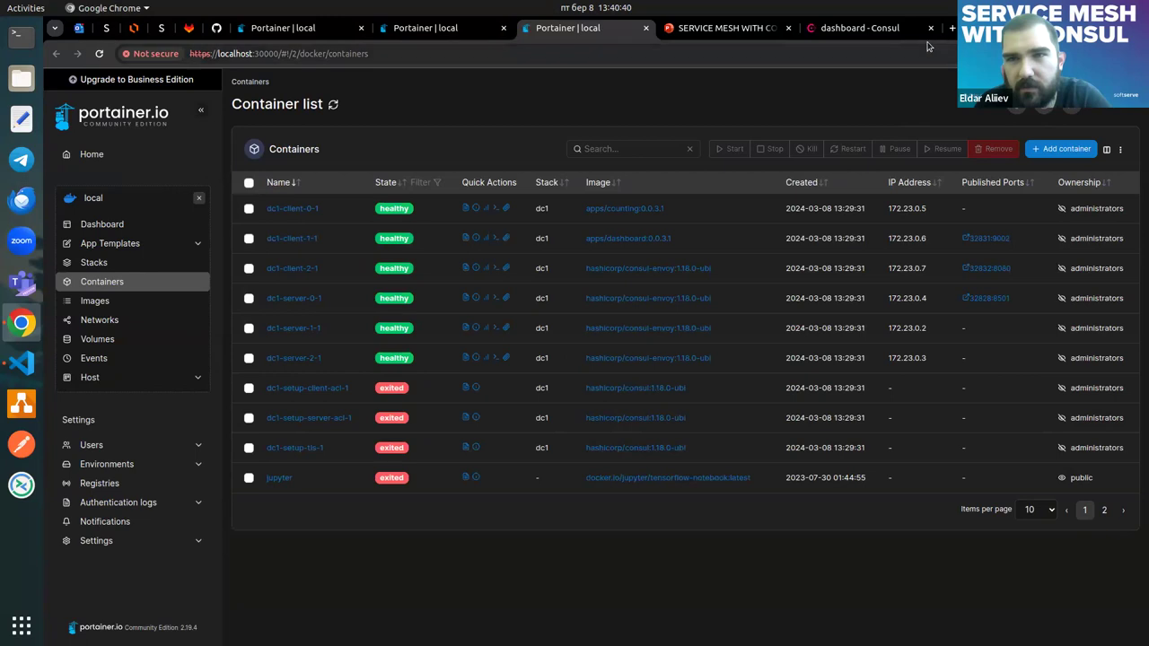
{"action": "left_click", "coordinate": [953, 31]}
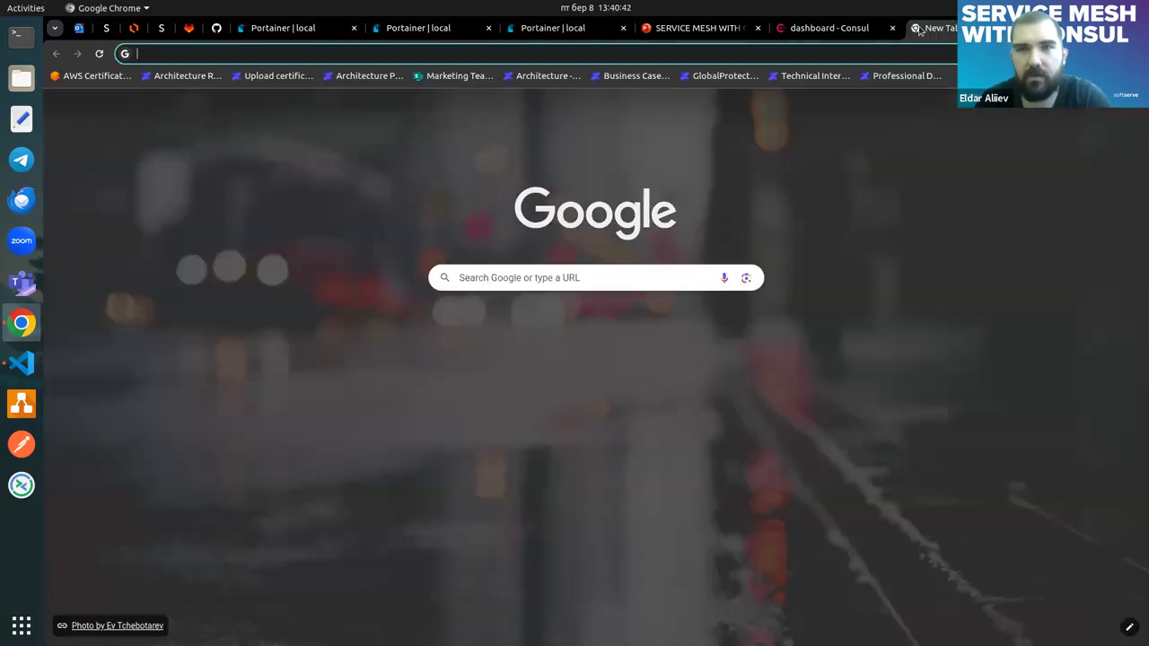
{"action": "type", "text": "http:"}
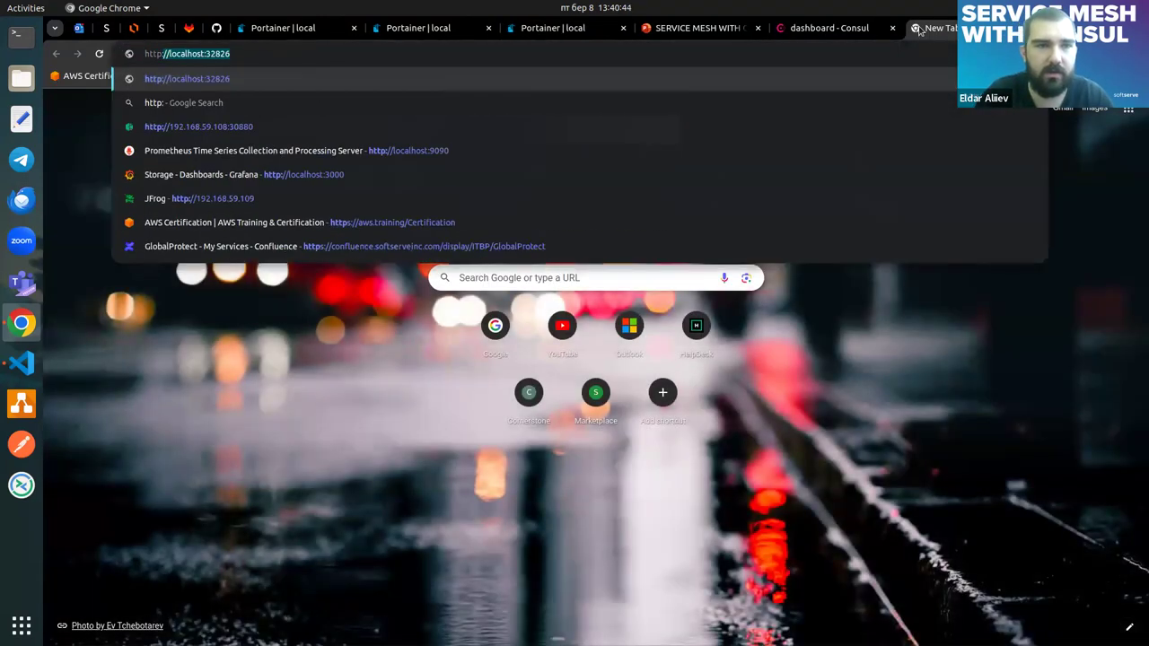
{"action": "type", "text": "//localhost:328"}
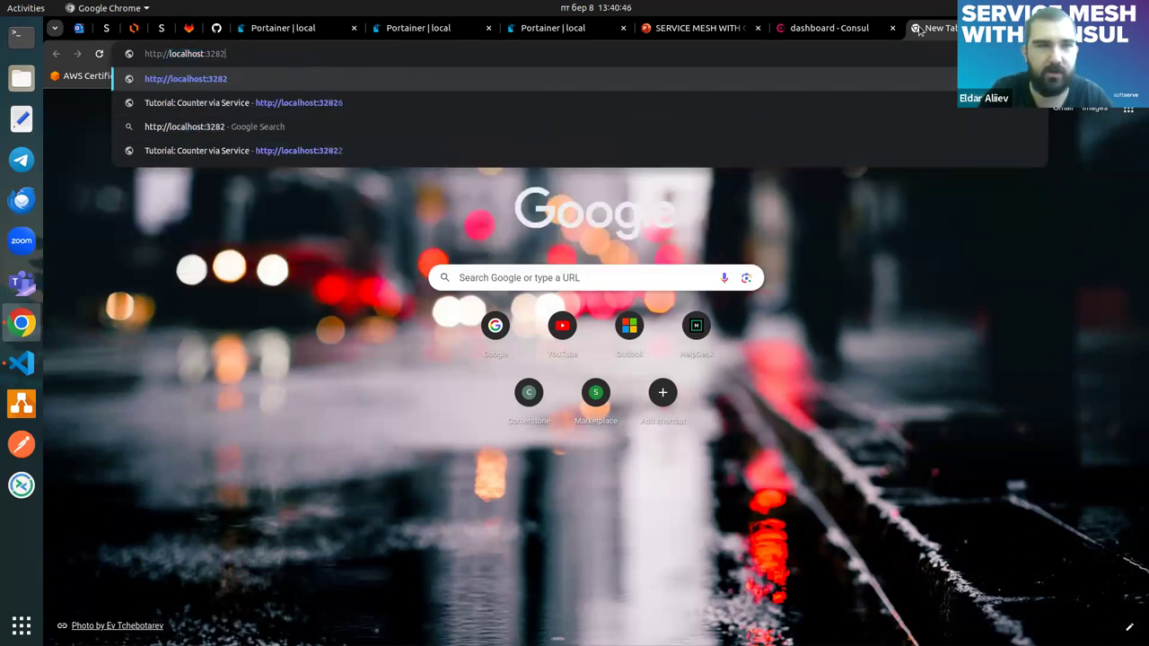
{"action": "key", "text": "Return"}
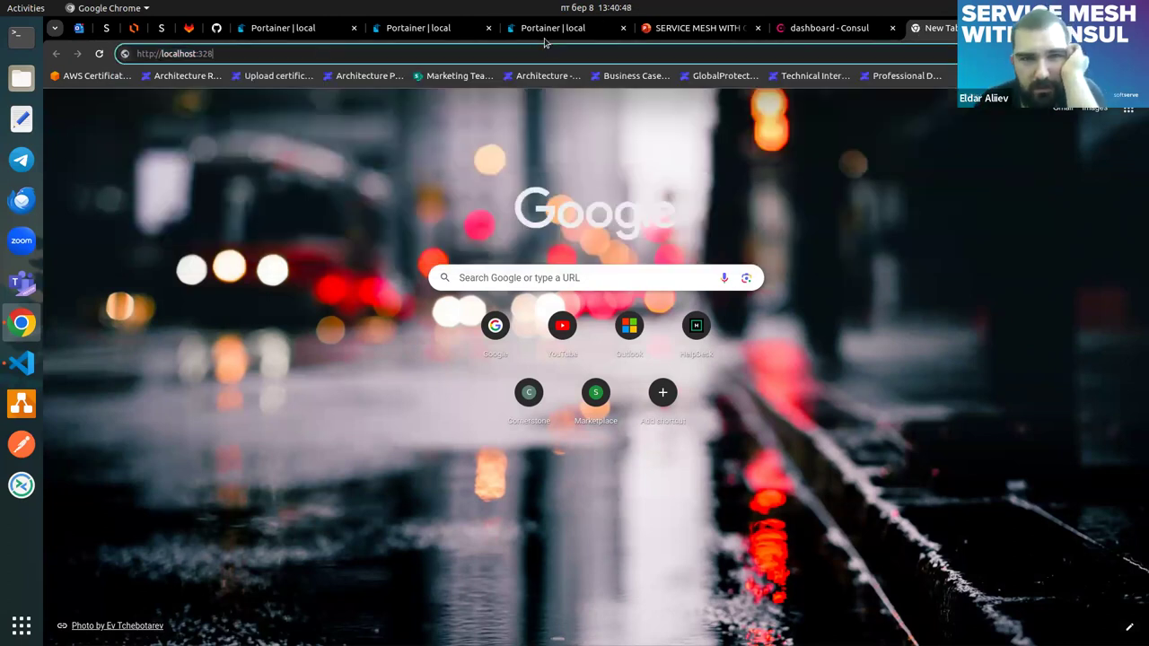
{"action": "left_click", "coordinate": [542, 35]}
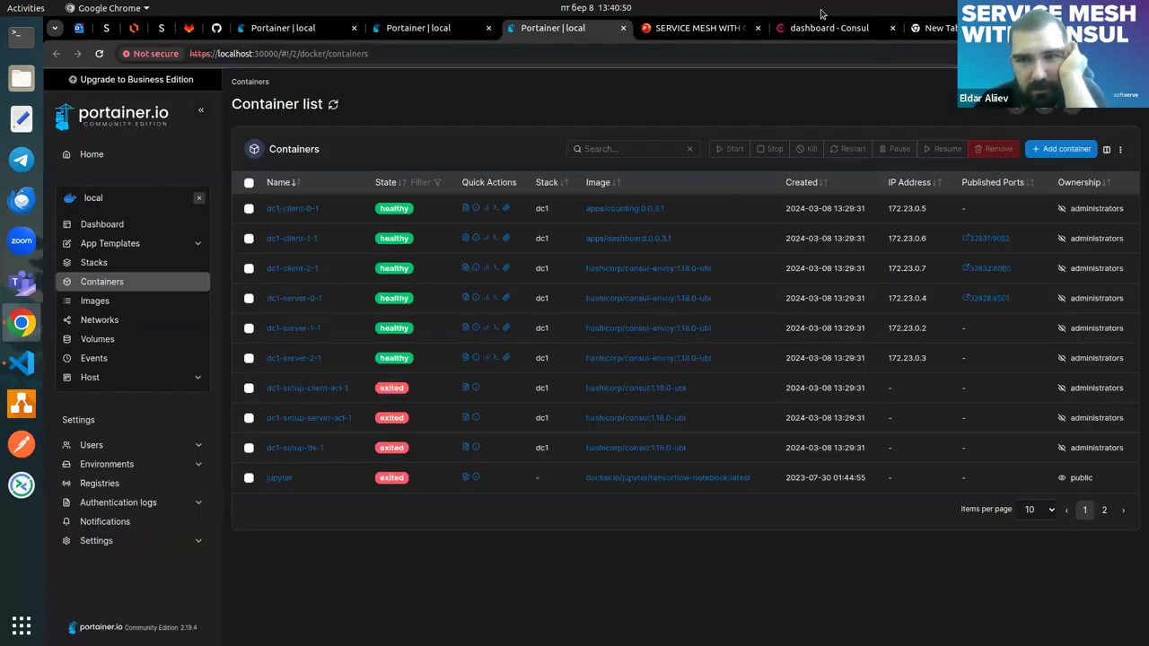
{"action": "left_click", "coordinate": [934, 36]}
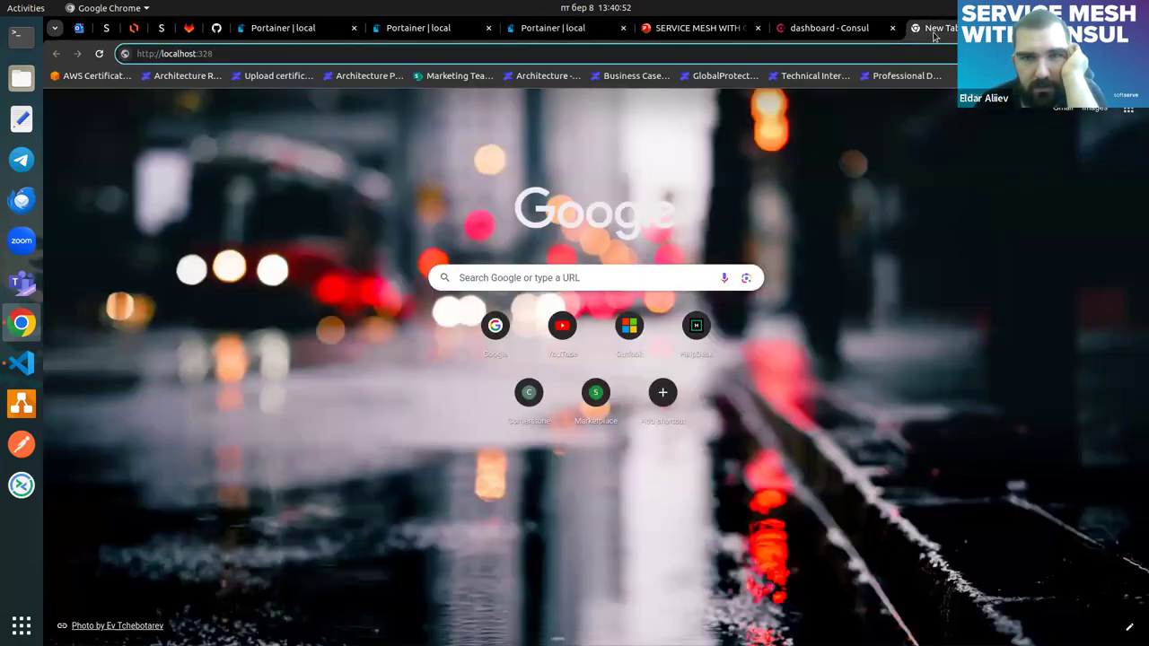
{"action": "left_click", "coordinate": [463, 27]}
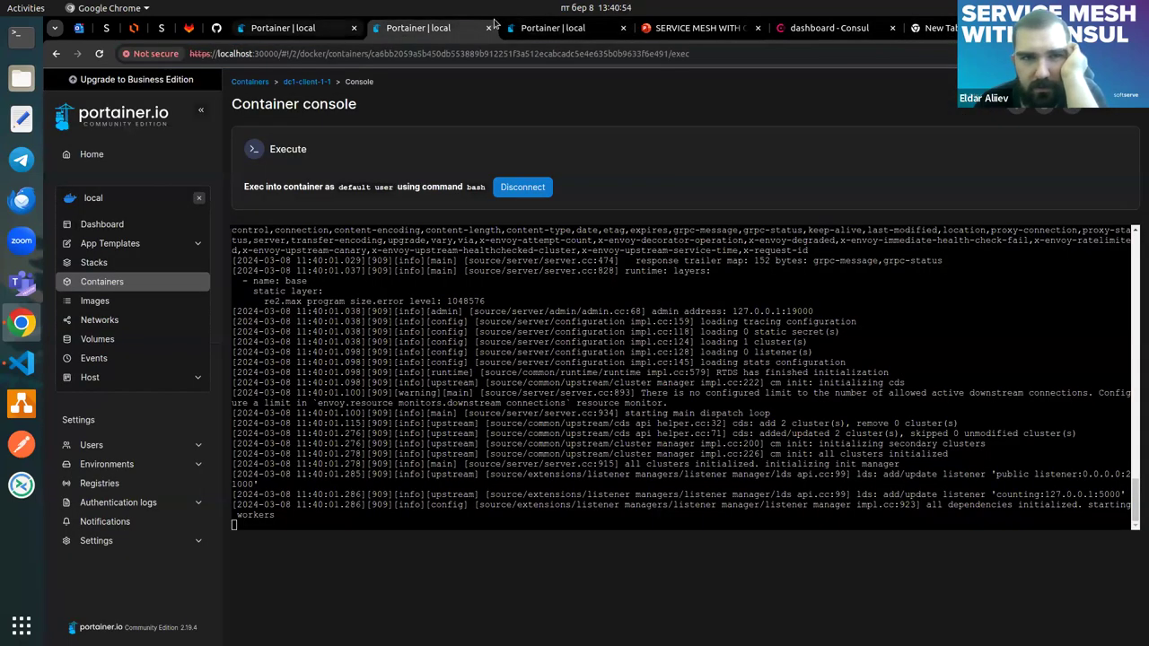
{"action": "left_click", "coordinate": [531, 30]}
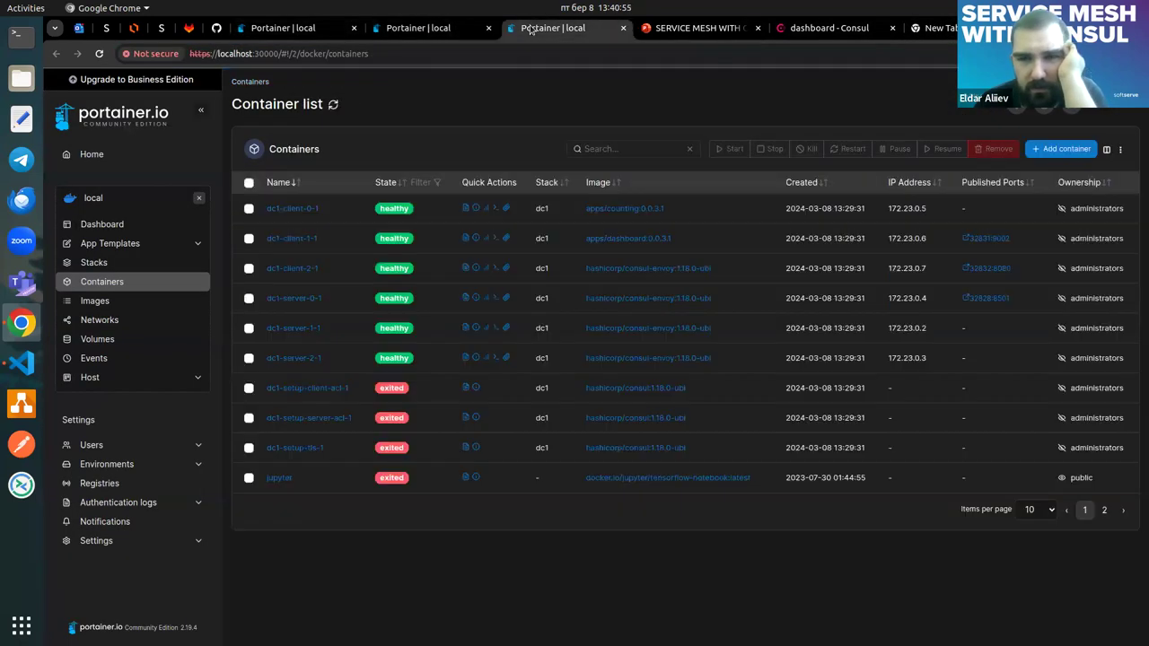
{"action": "left_click", "coordinate": [937, 28]}
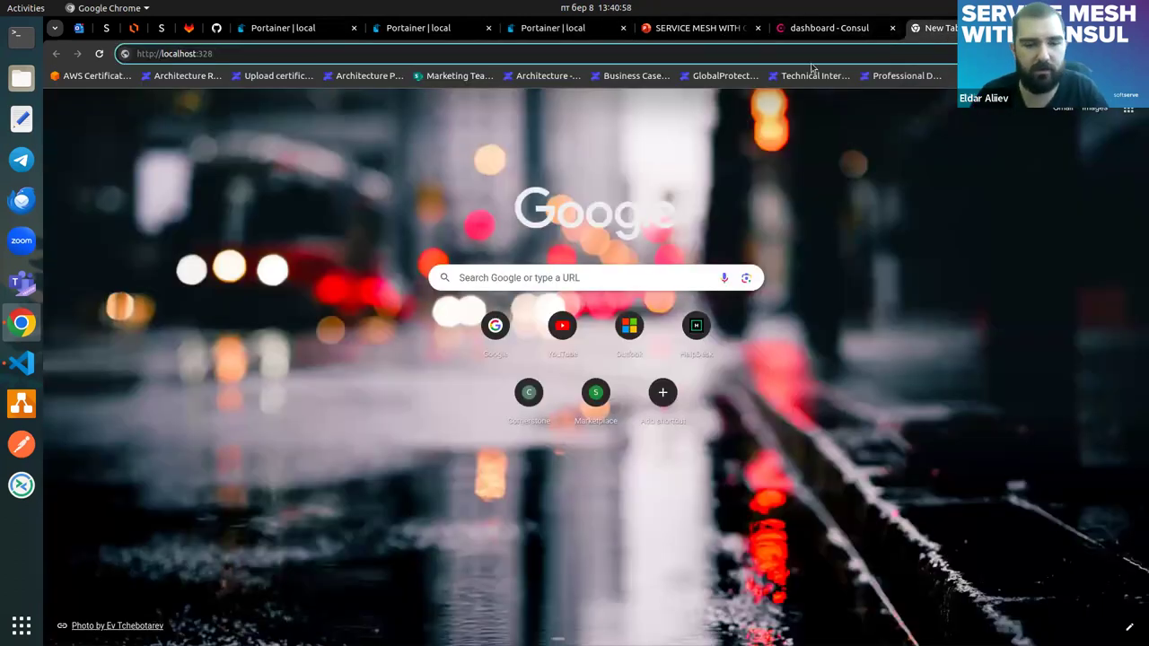
{"action": "type", "text": "31"}
{"action": "key", "text": "Return"}
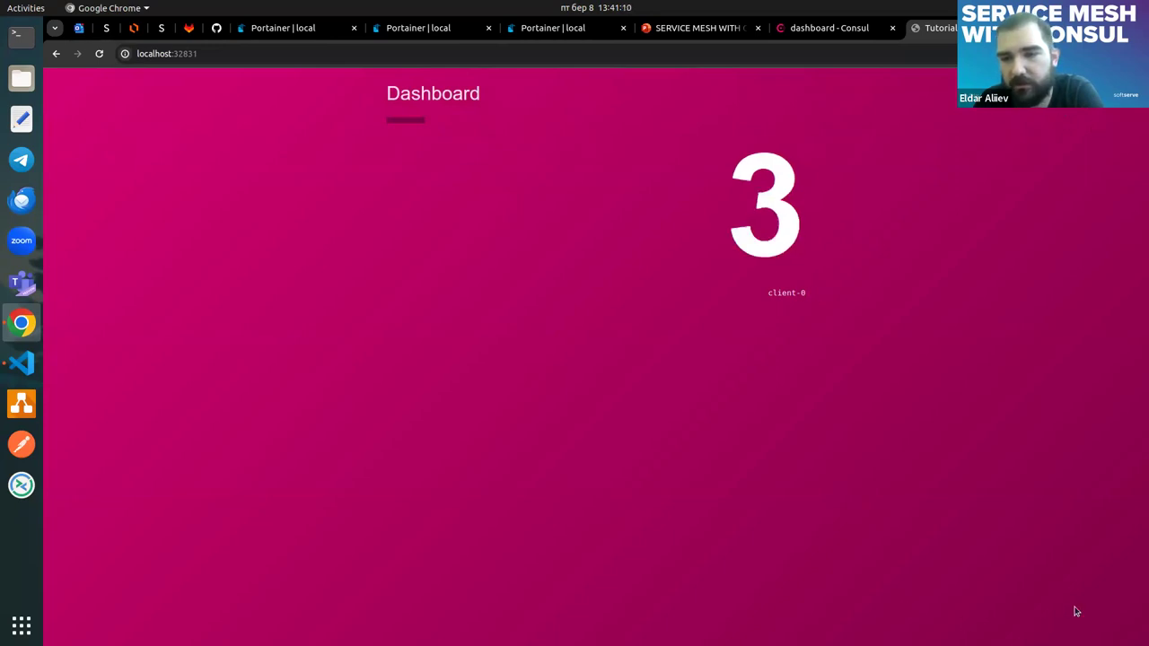
- Set the Consul intention from dashboard to counting to Deny, save it, and check the effect on the dashboard page
{"action": "left_click", "coordinate": [820, 27]}
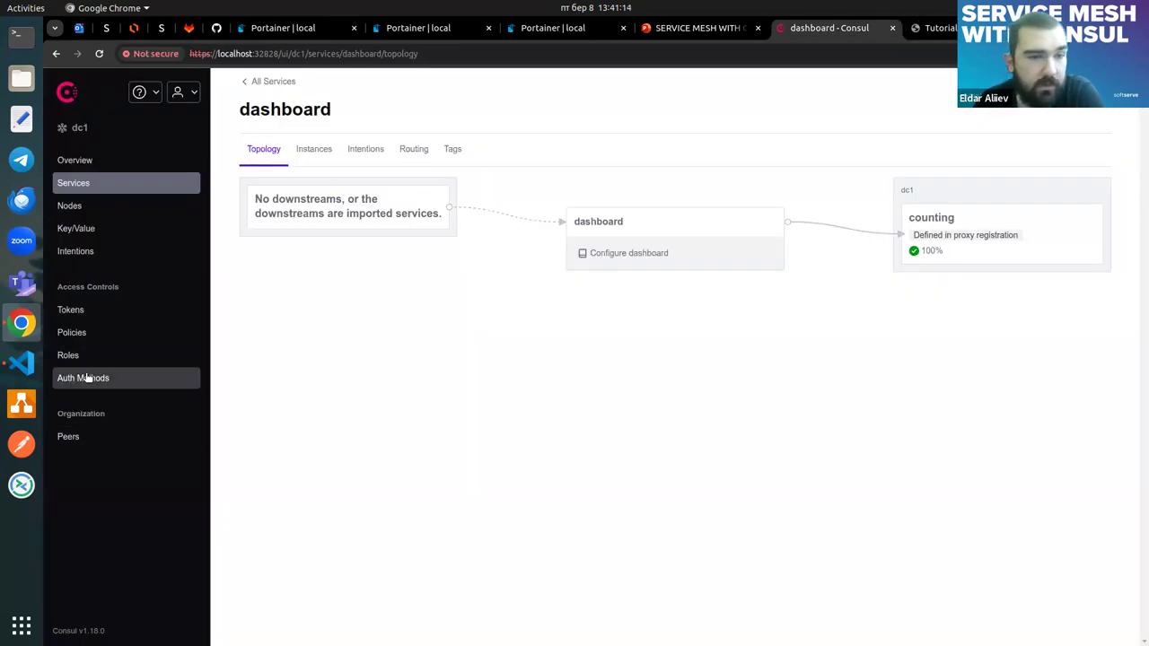
{"action": "left_click", "coordinate": [81, 254]}
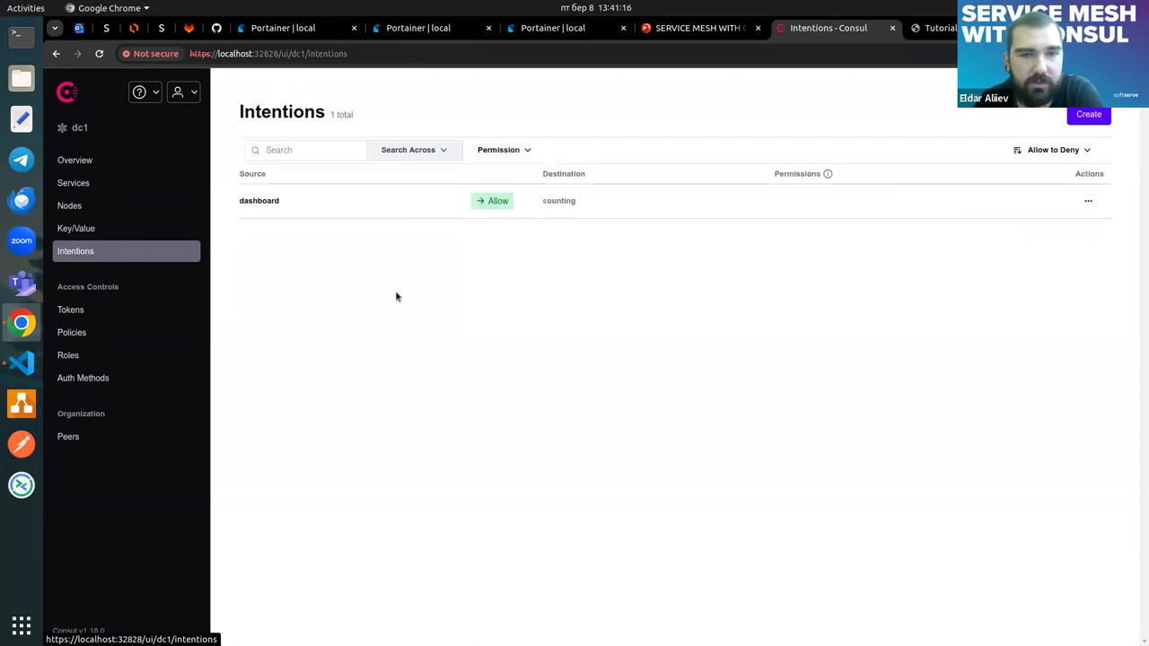
{"action": "left_click", "coordinate": [588, 210]}
{"action": "left_click", "coordinate": [482, 363]}
{"action": "left_click", "coordinate": [258, 446]}
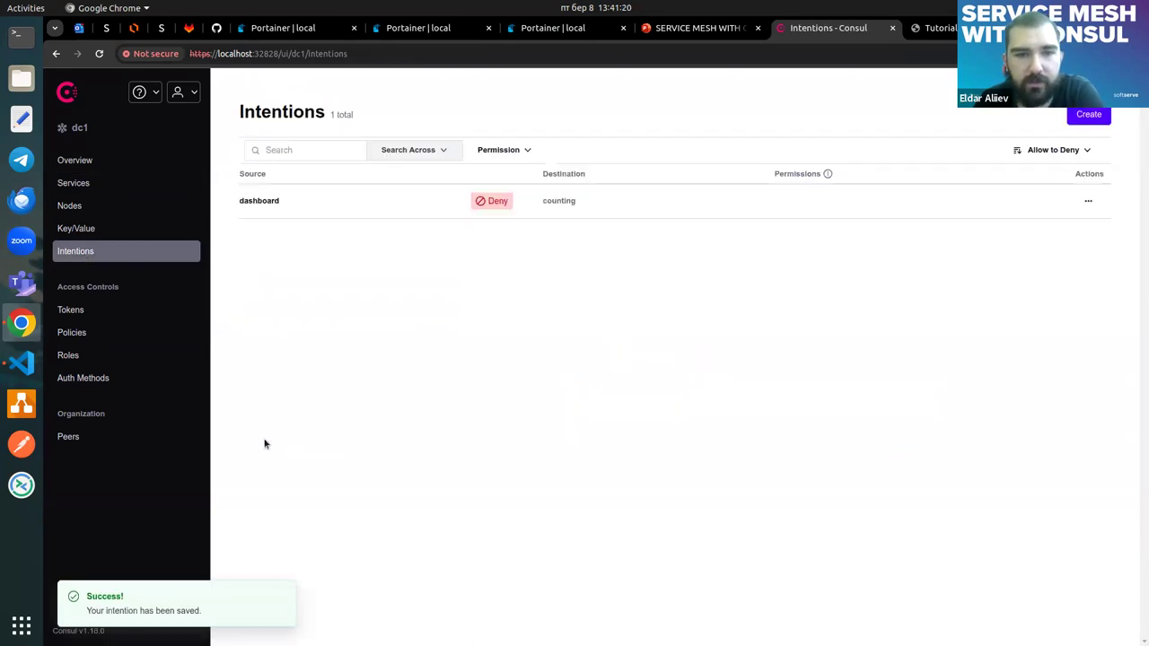
{"action": "left_click", "coordinate": [924, 25]}
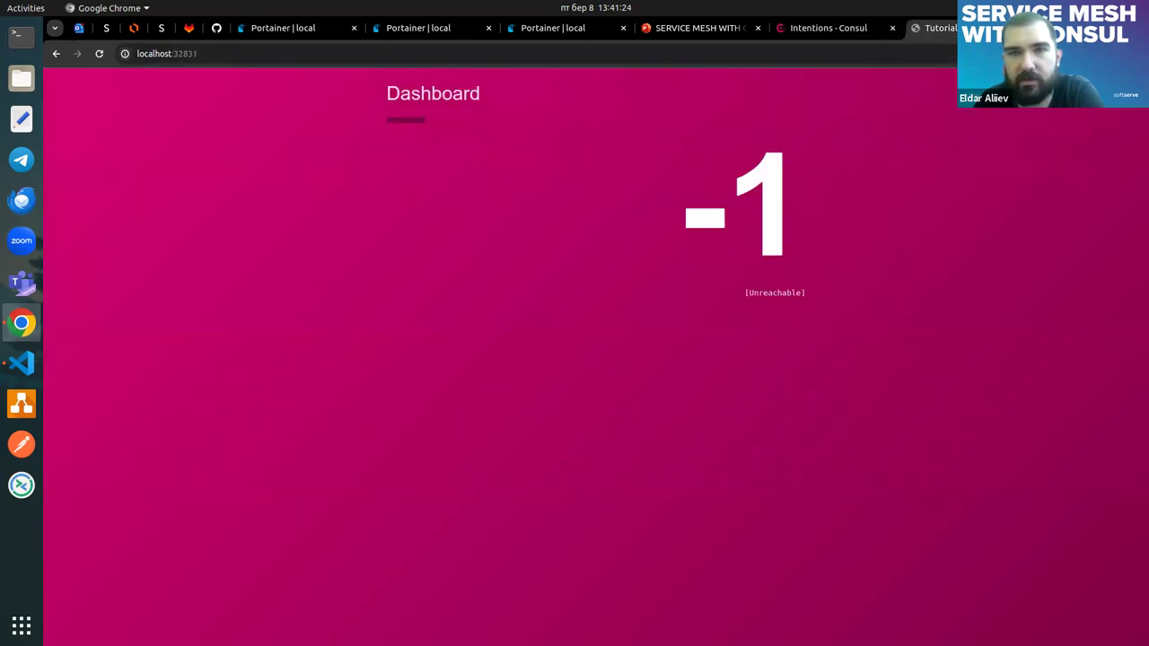
- Set the dashboard-to-counting intention back to Allow, save it, and check the counter on the dashboard page
{"action": "left_click", "coordinate": [812, 28]}
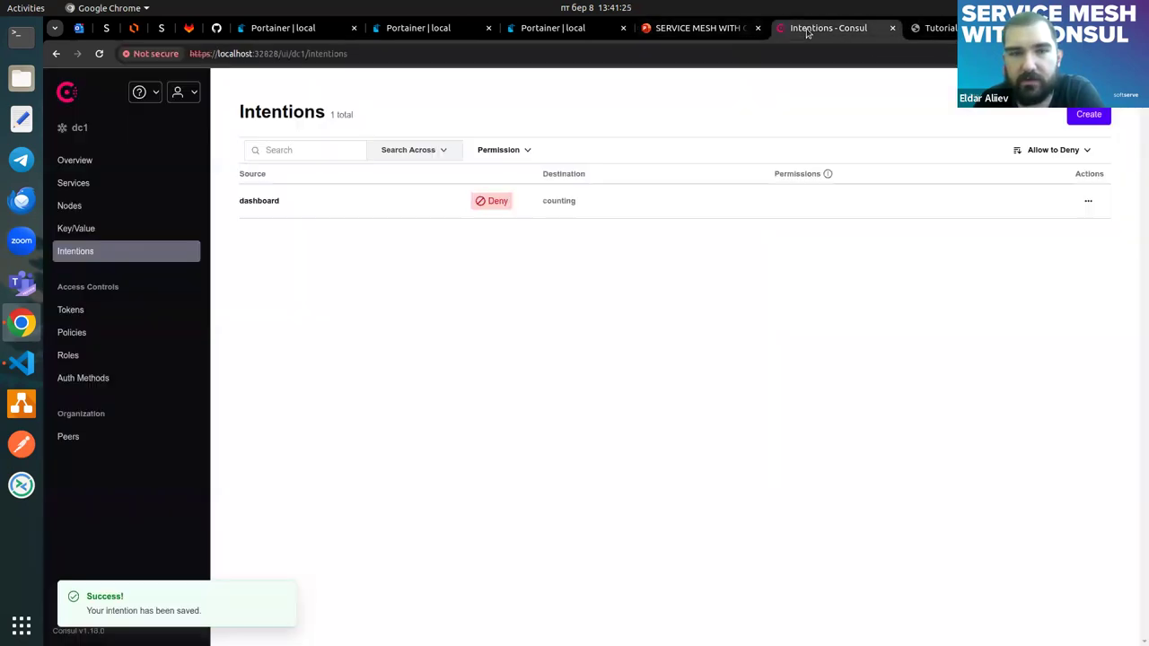
{"action": "left_click", "coordinate": [443, 206]}
{"action": "left_click", "coordinate": [314, 359]}
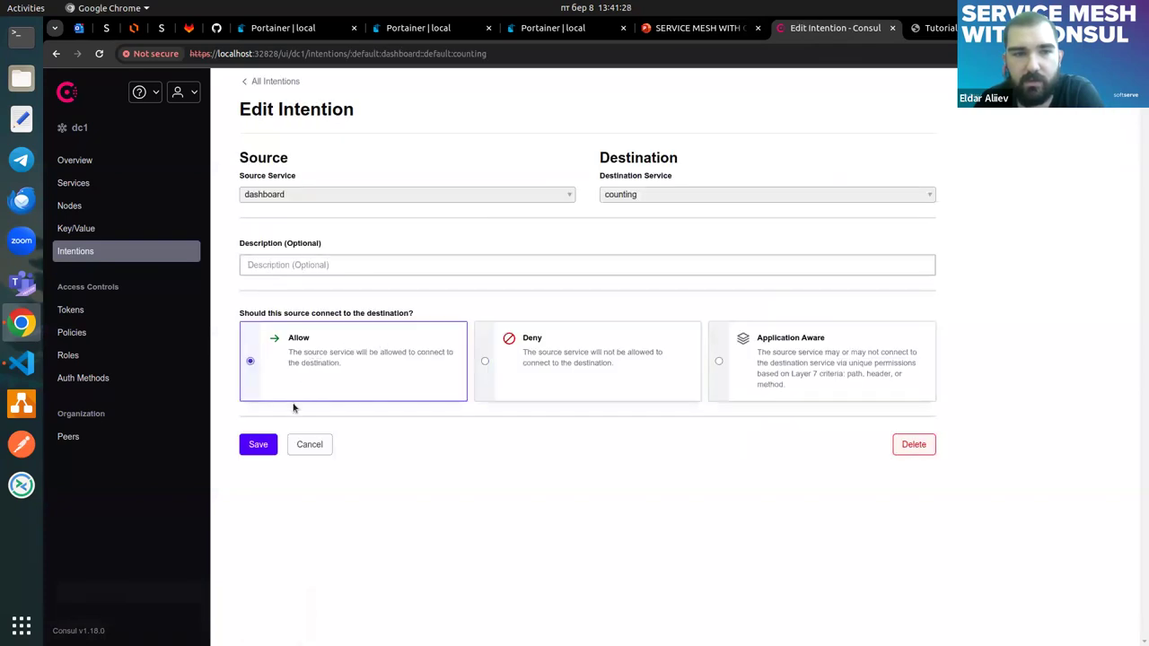
{"action": "left_click", "coordinate": [258, 444]}
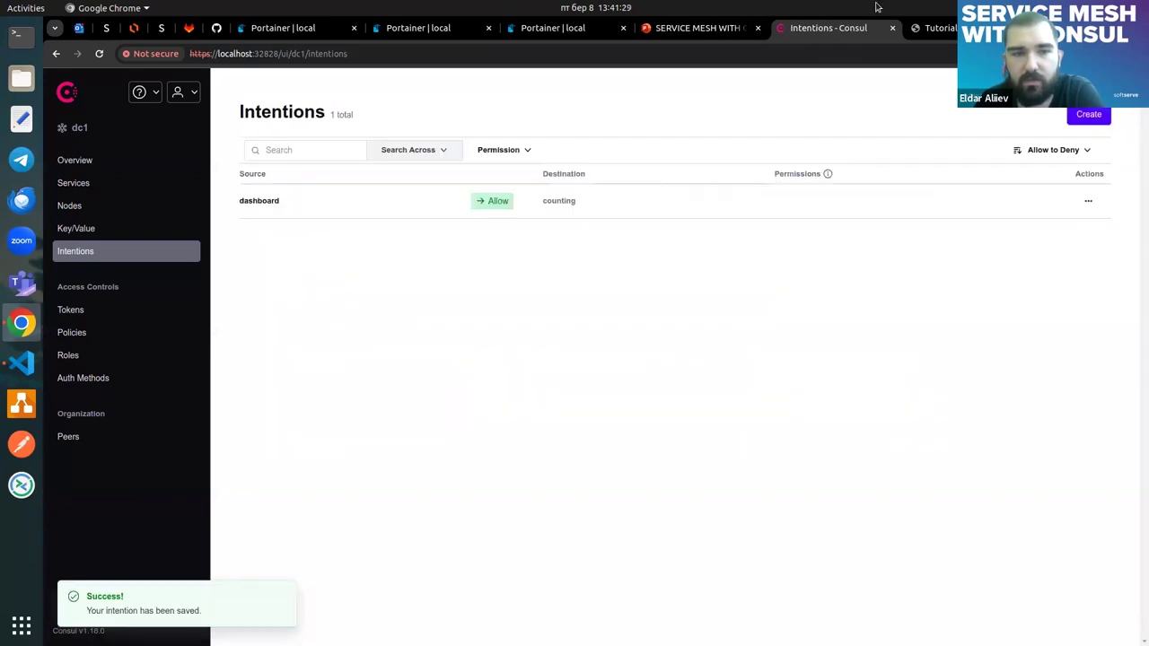
{"action": "left_click", "coordinate": [944, 29]}
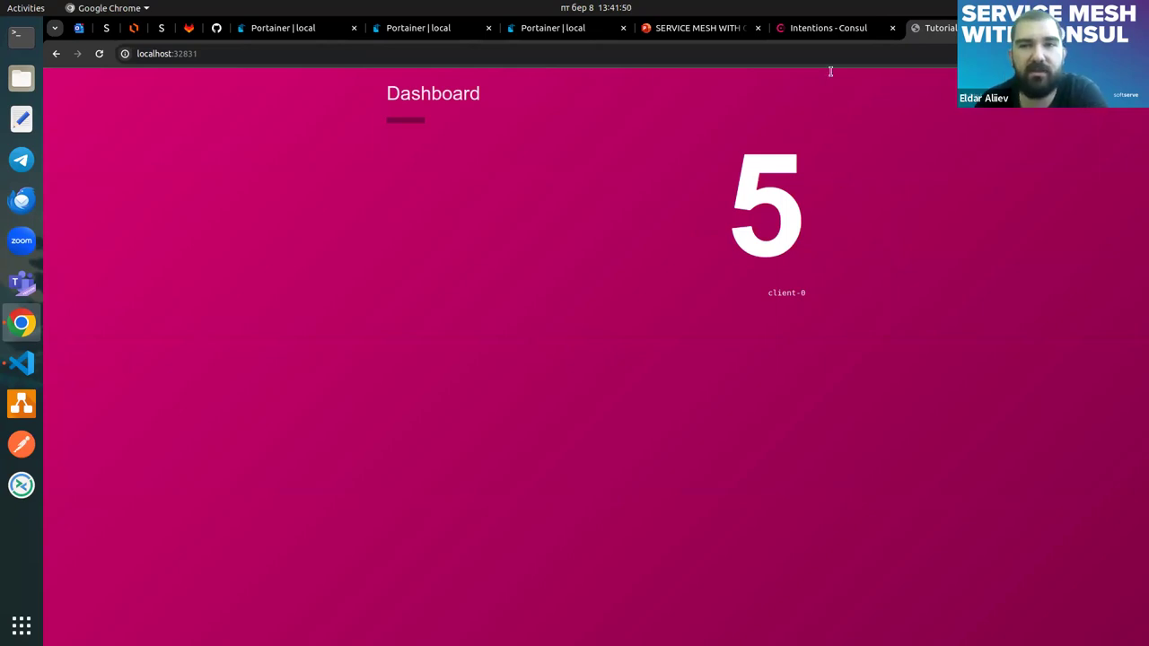
- Check the health and mesh status of the registered services in Consul and look at the dashboard page again
{"action": "left_click", "coordinate": [821, 32]}
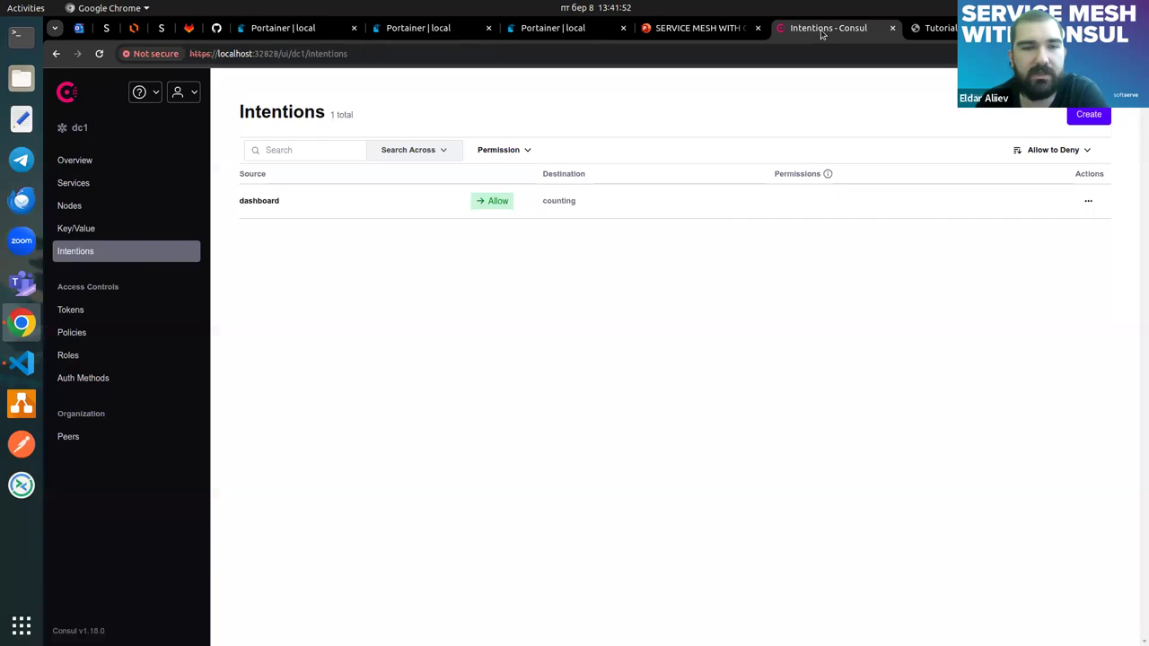
{"action": "left_click", "coordinate": [79, 208]}
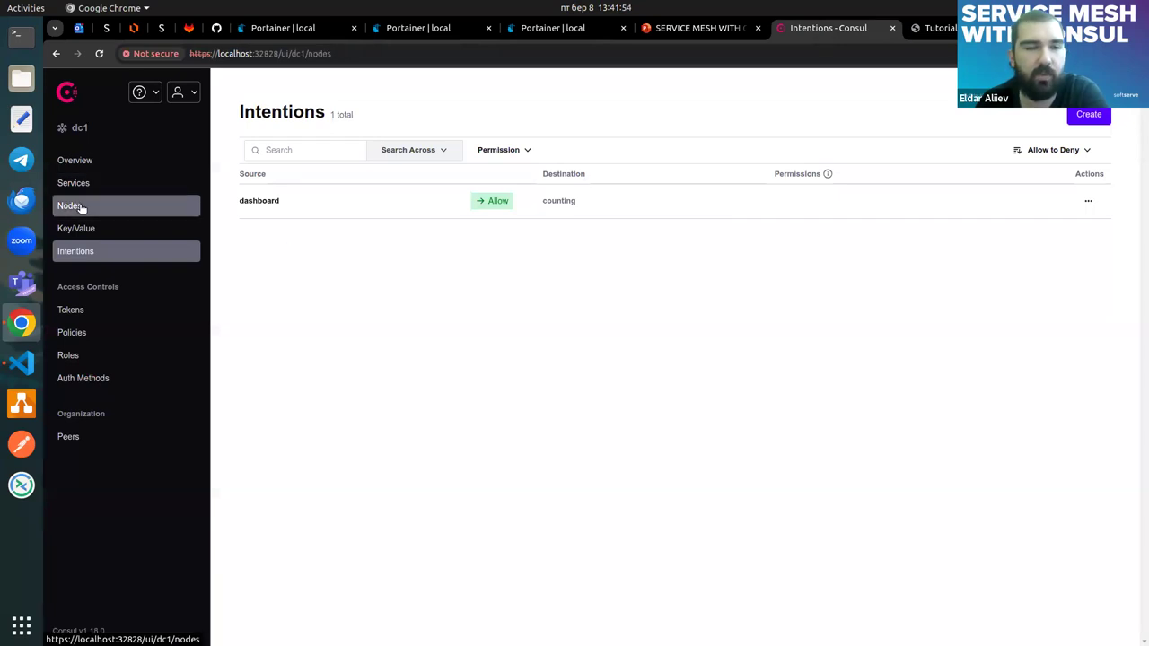
{"action": "left_click", "coordinate": [88, 184]}
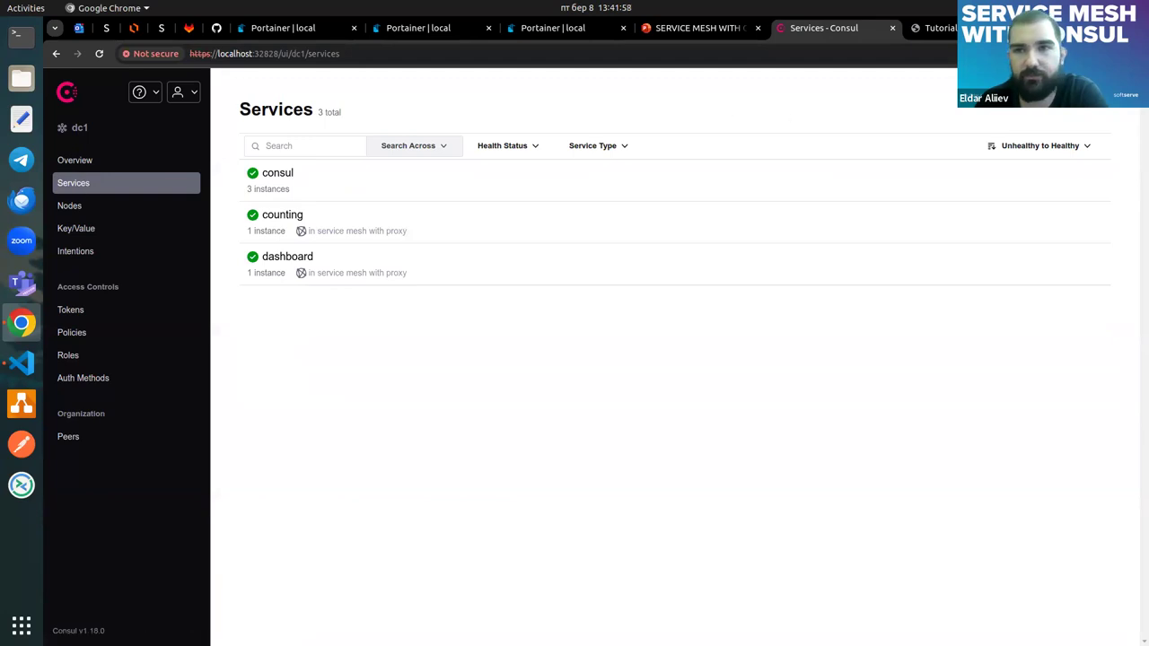
{"action": "left_click", "coordinate": [933, 27]}
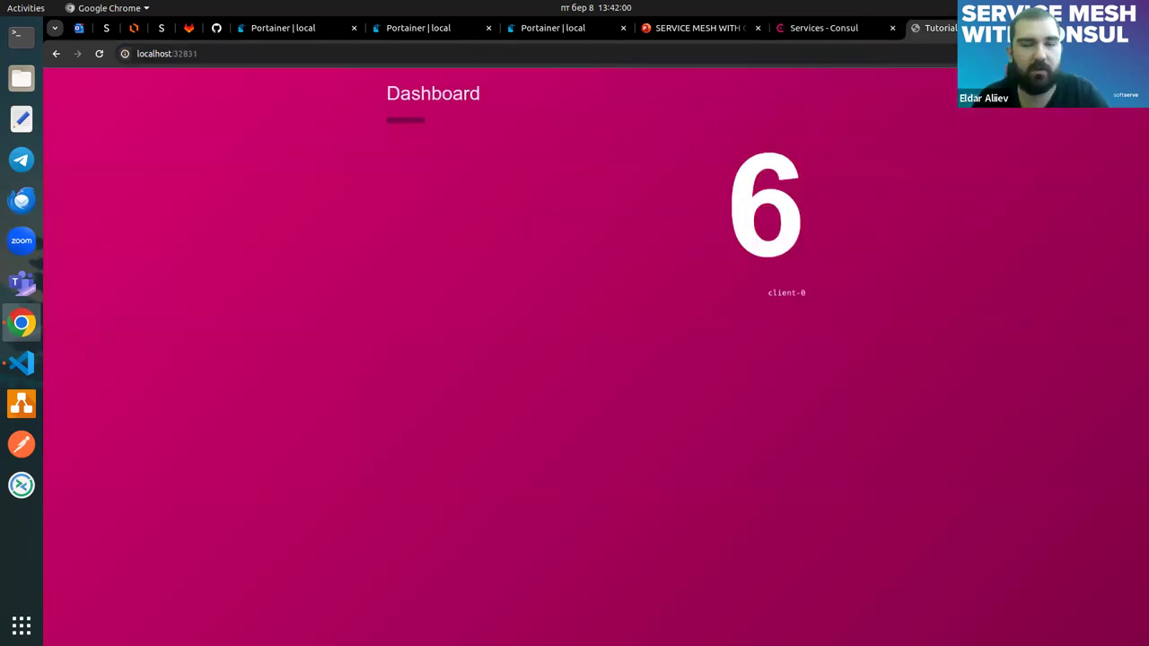
- Close the dashboard page and connect to the dc1-client-2-1 container console in Portainer with /bin/bash
{"action": "key", "text": "ctrl+w"}
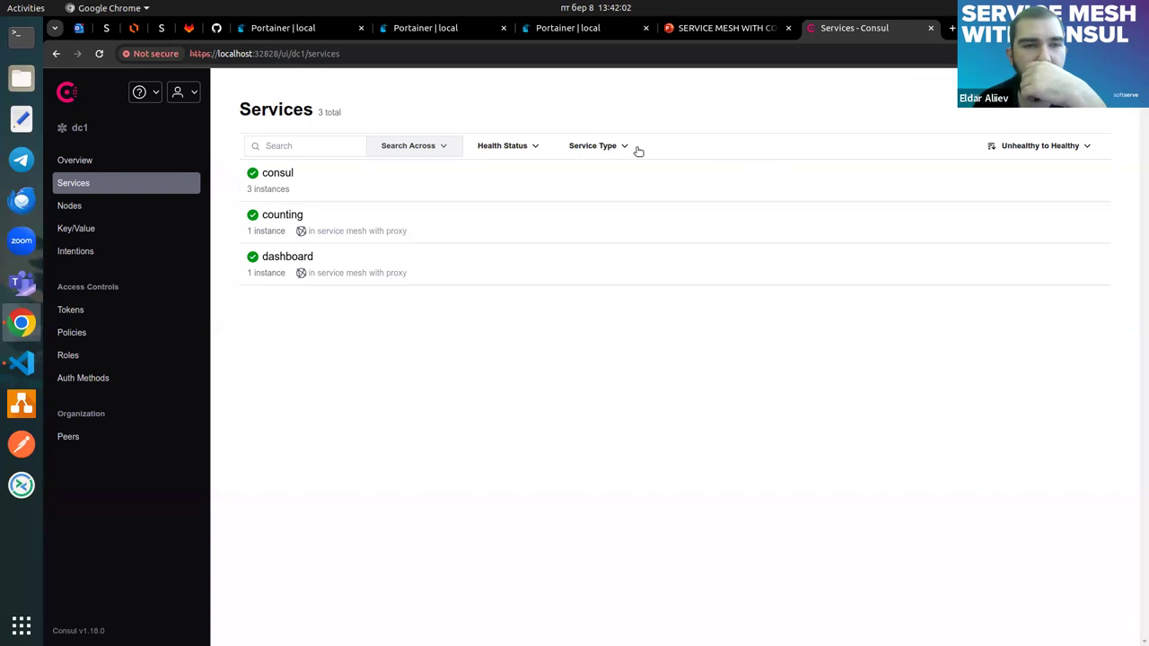
{"action": "left_click", "coordinate": [555, 28]}
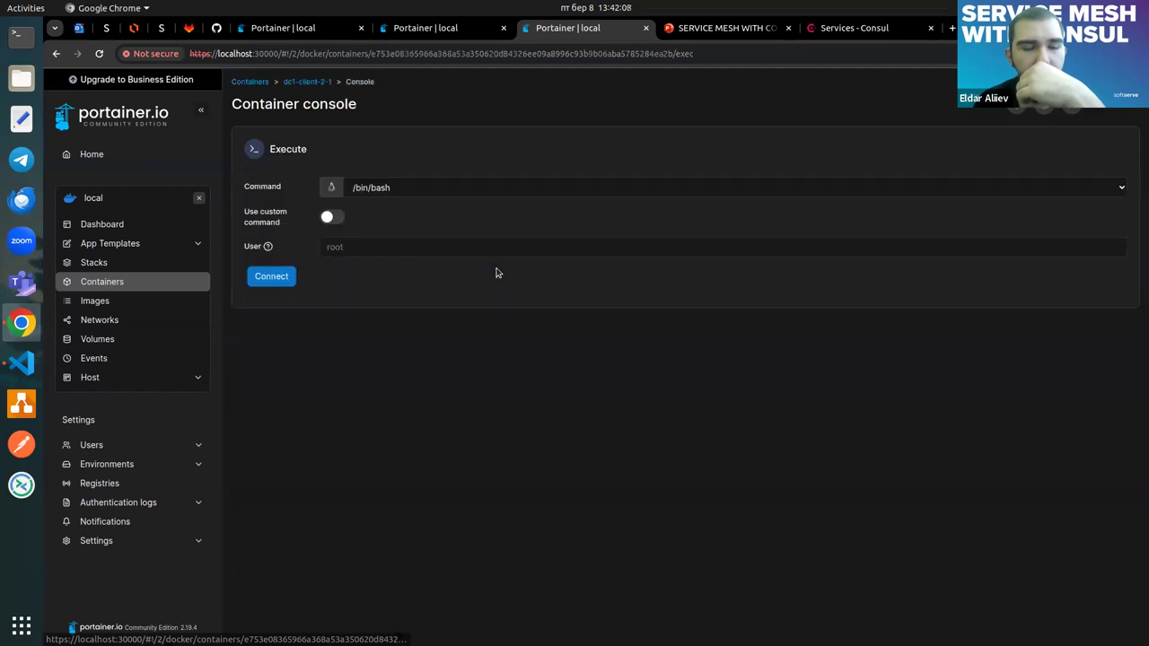
{"action": "left_click", "coordinate": [272, 276]}
- Switch to Visual Studio Code and close launch-dashboard-service.sh, dashboard-service.hcl and counting-service.hcl
{"action": "left_click", "coordinate": [14, 373]}
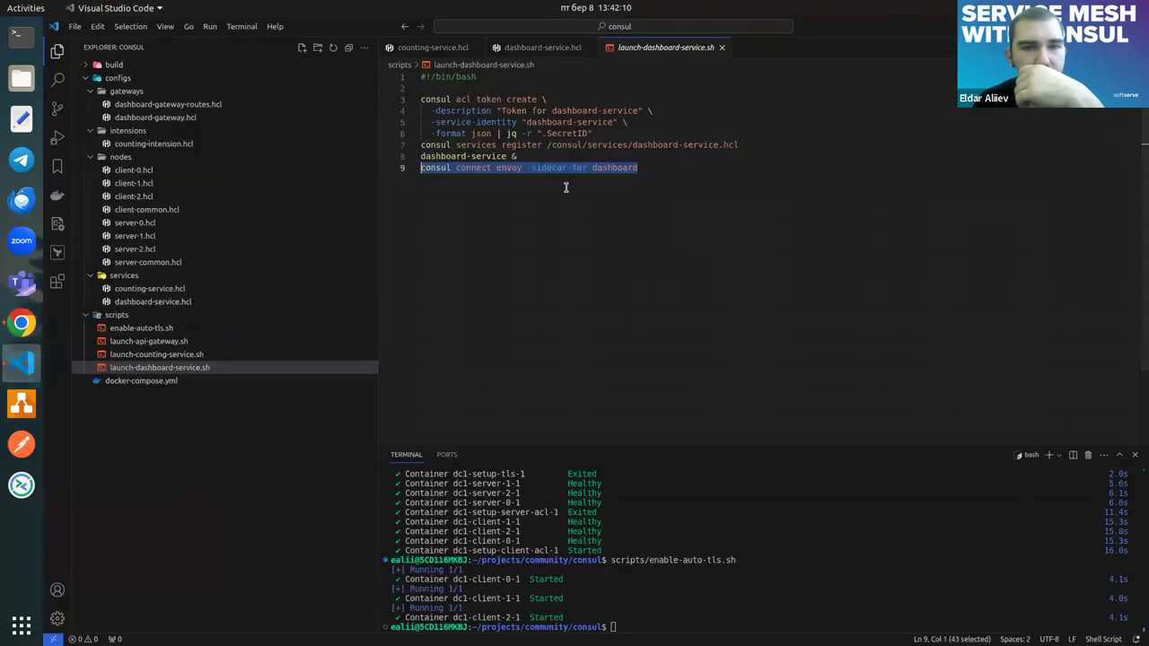
{"action": "left_click", "coordinate": [721, 46]}
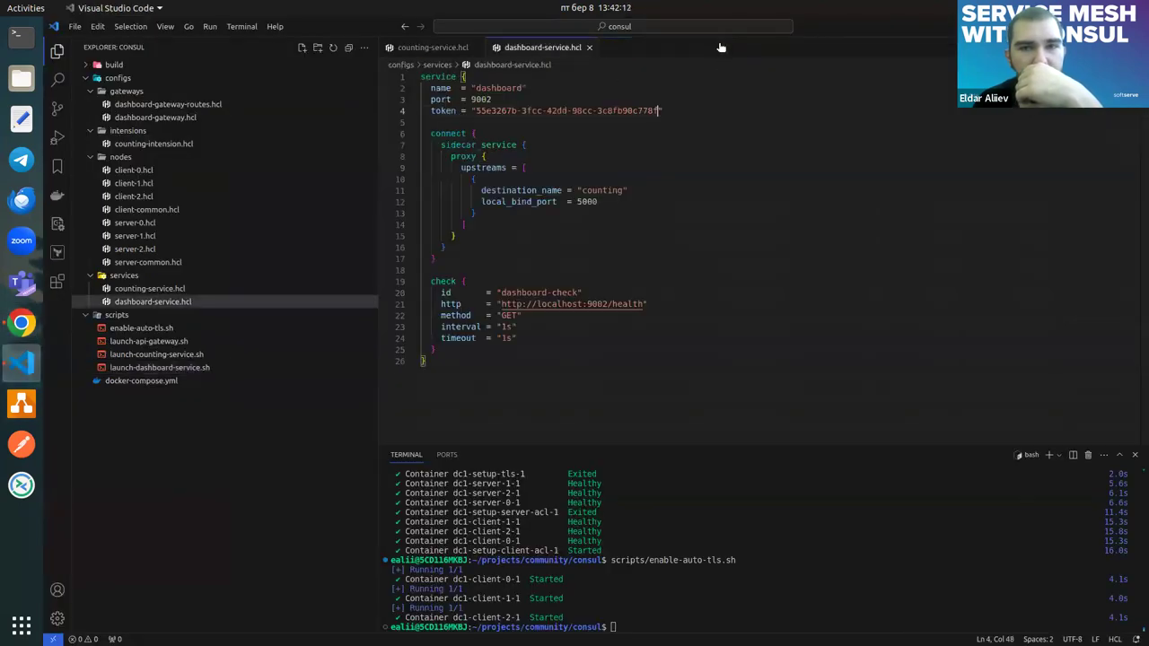
{"action": "left_click", "coordinate": [588, 47]}
{"action": "left_click", "coordinate": [476, 47]}
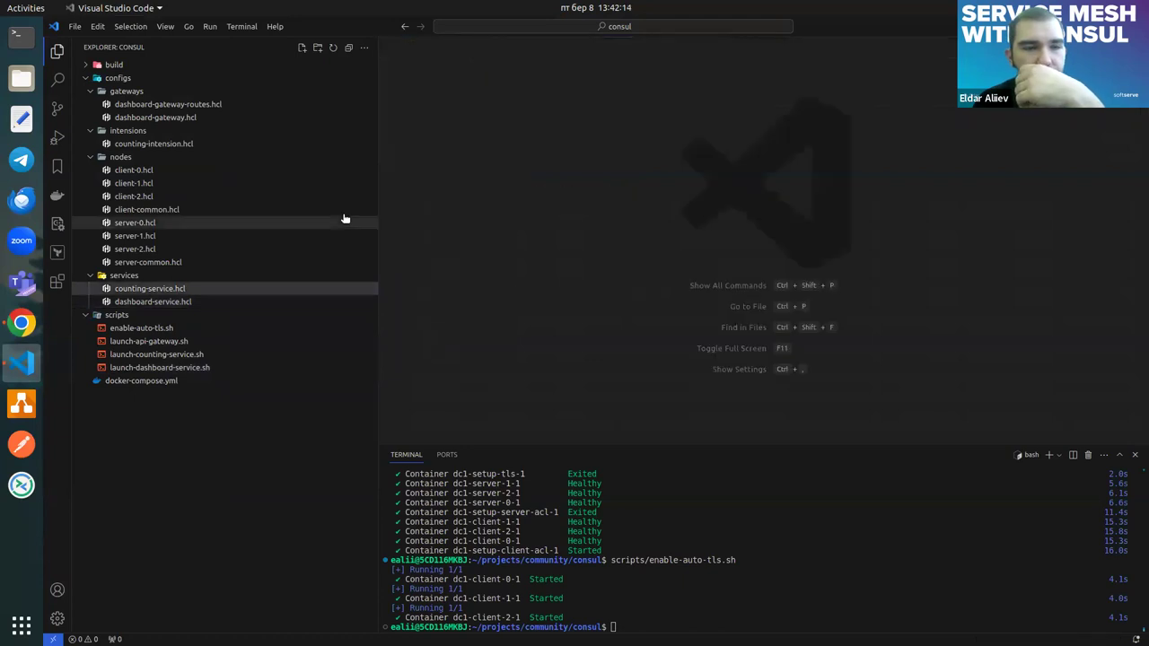
- Open launch-api-gateway.sh from the scripts folder and review its gateway config write and Envoy launch commands
{"action": "left_click", "coordinate": [178, 342]}
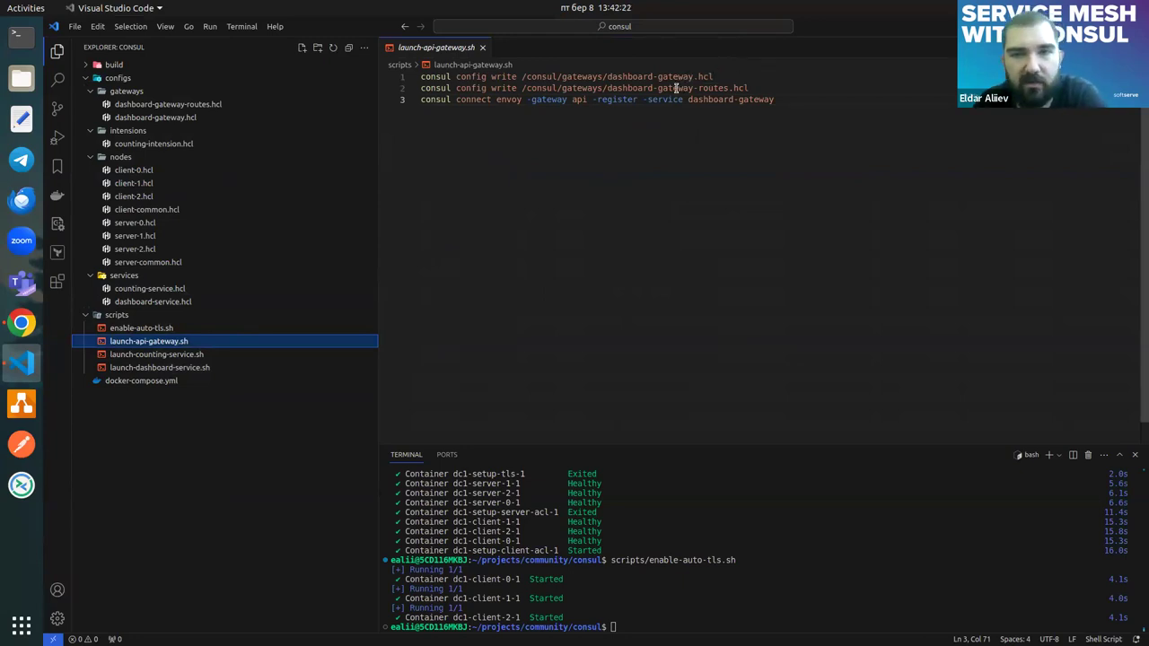
{"action": "left_click_drag", "start_coordinate": [791, 110], "coordinate": [417, 103]}
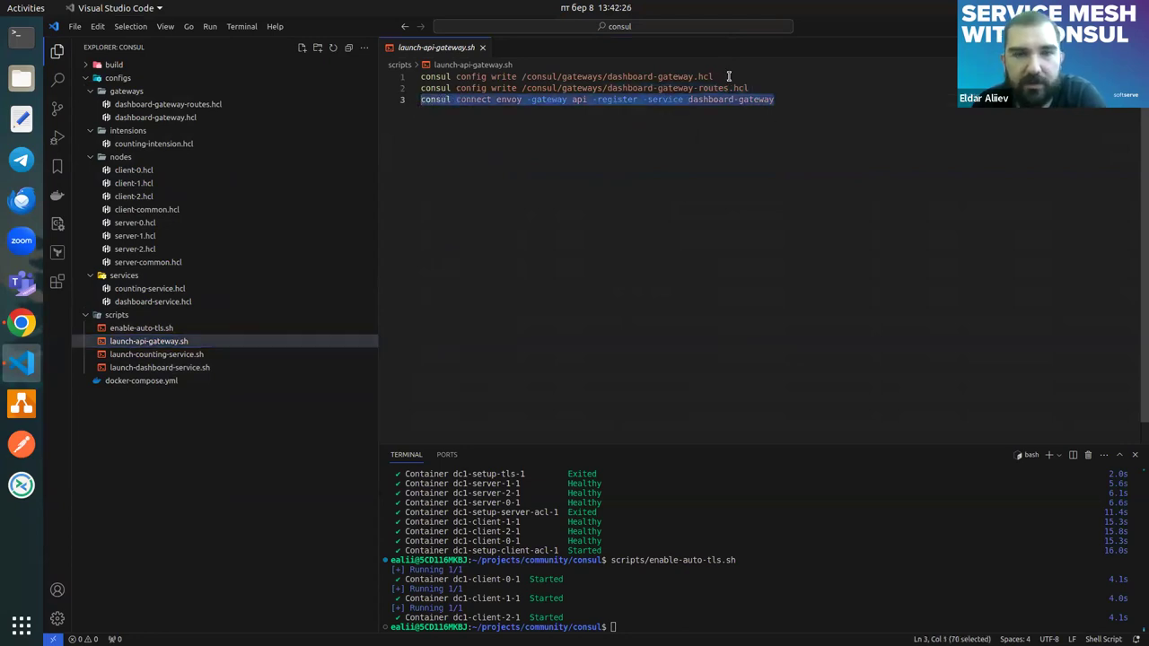
{"action": "left_click", "coordinate": [772, 91]}
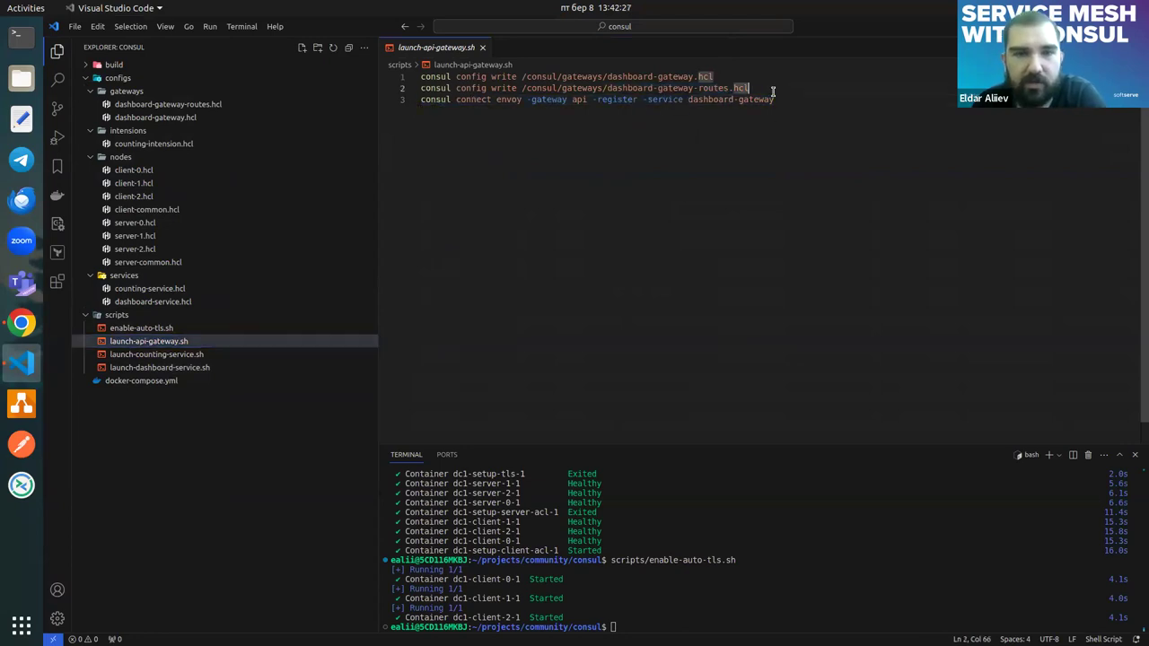
- Open dashboard-gateway.hcl from the gateways folder and examine the listener's port, name and protocol
{"action": "left_click", "coordinate": [148, 117]}
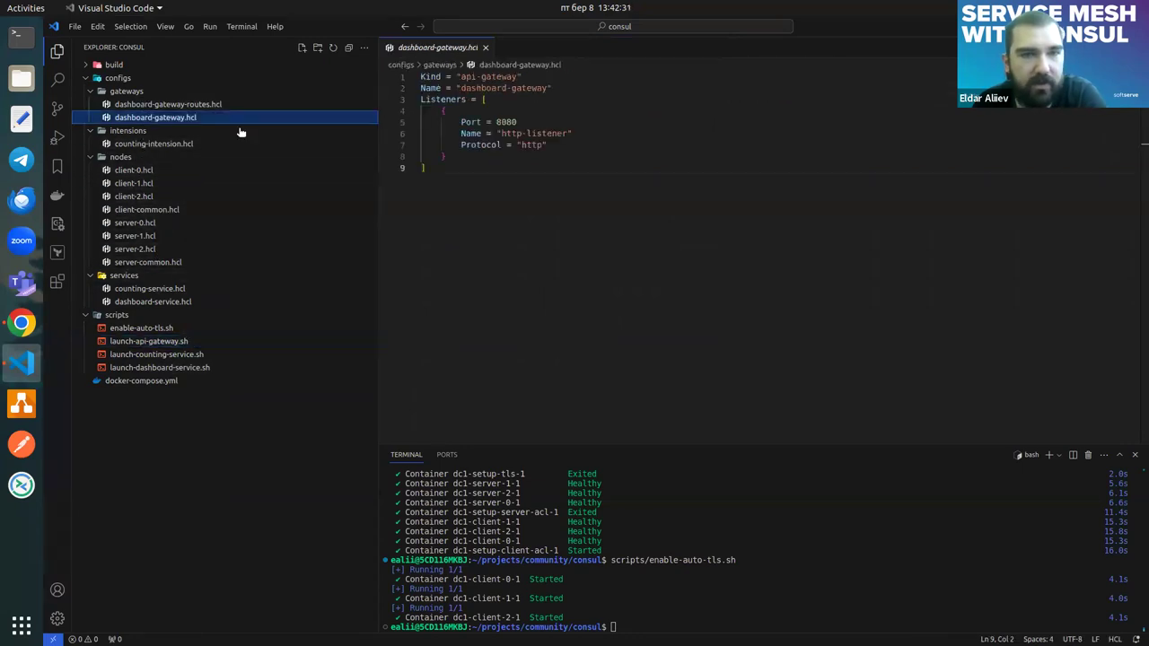
{"action": "double_click", "coordinate": [502, 122]}
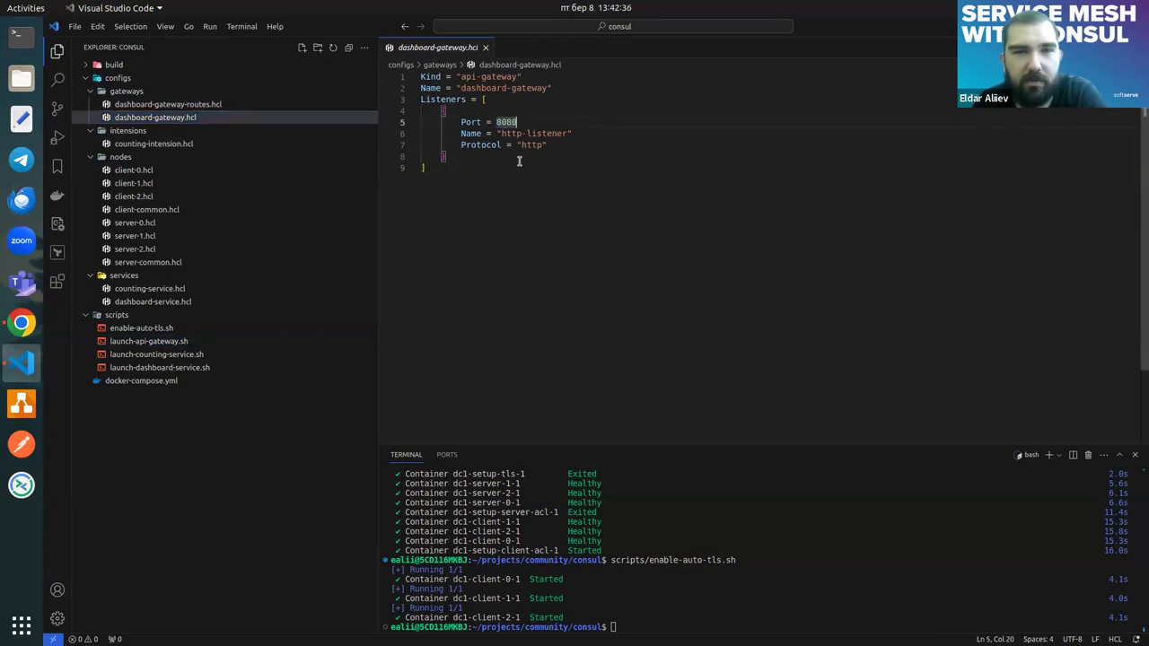
{"action": "left_click", "coordinate": [557, 145]}
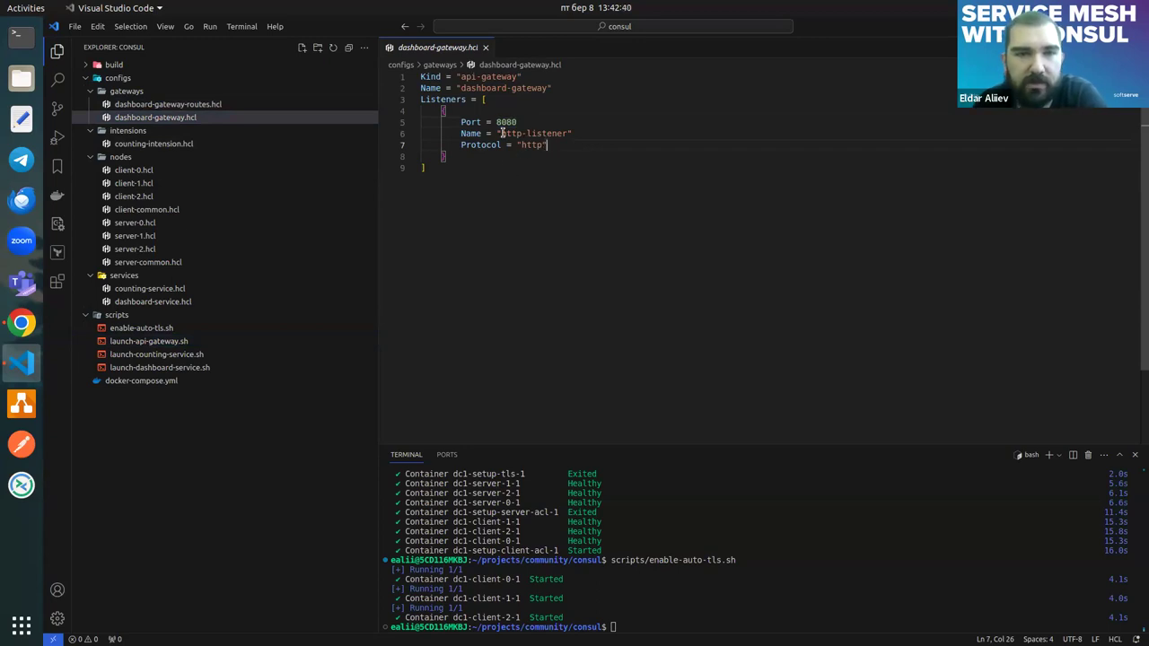
- Compare the listener port in dashboard-gateway.hcl with the ports set for client-2 in docker-compose.yml
{"action": "left_click_drag", "start_coordinate": [492, 121], "coordinate": [517, 121]}
{"action": "left_click", "coordinate": [528, 121]}
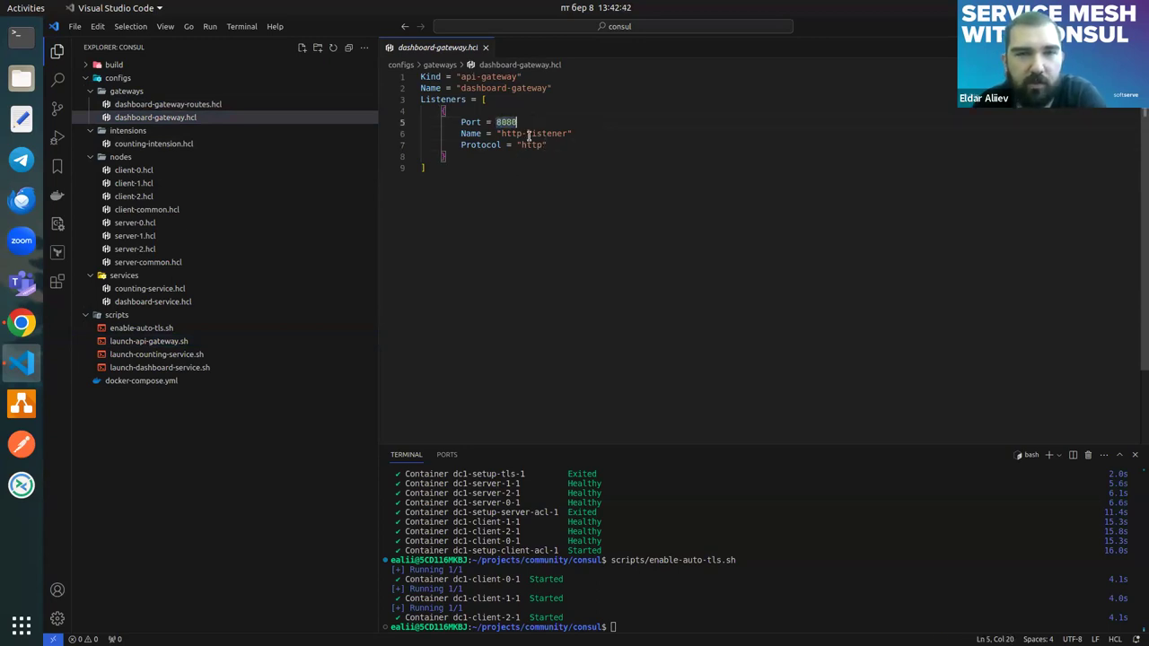
{"action": "left_click", "coordinate": [140, 381]}
{"action": "scroll", "coordinate": [487, 377], "scroll_direction": "down", "scroll_amount": 10}
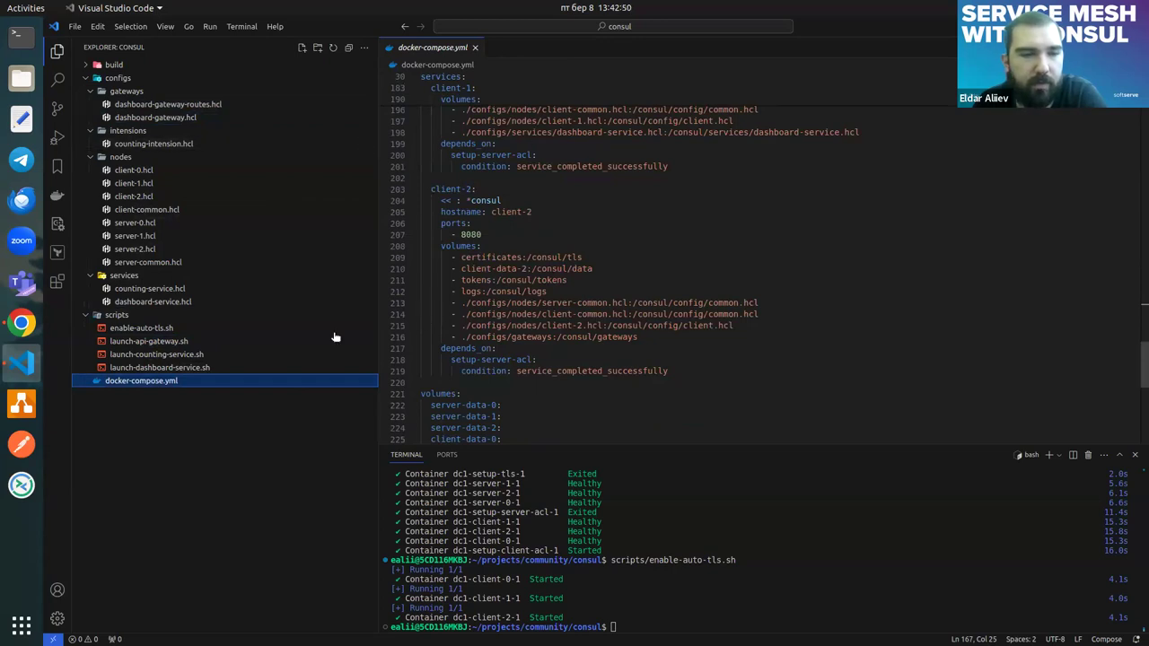
- Review launch-api-gateway.sh, then examine the route rules and parent SectionName in dashboard-gateway-routes.hcl against the listener in dashboard-gateway.hcl
{"action": "left_click", "coordinate": [149, 341]}
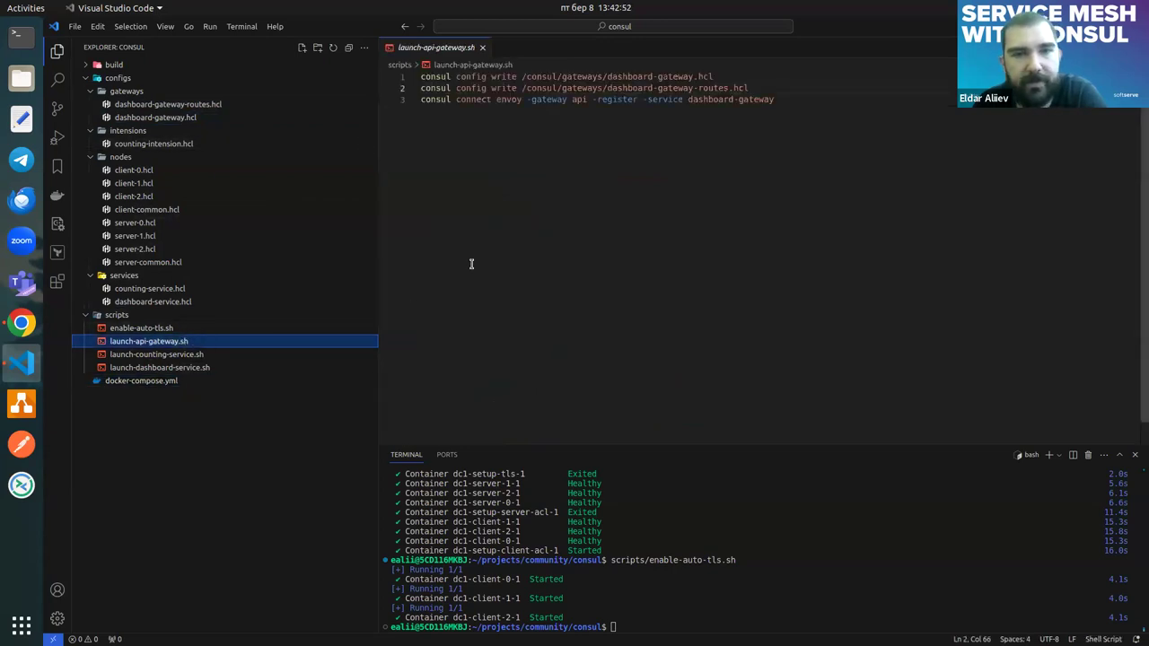
{"action": "left_click", "coordinate": [212, 105]}
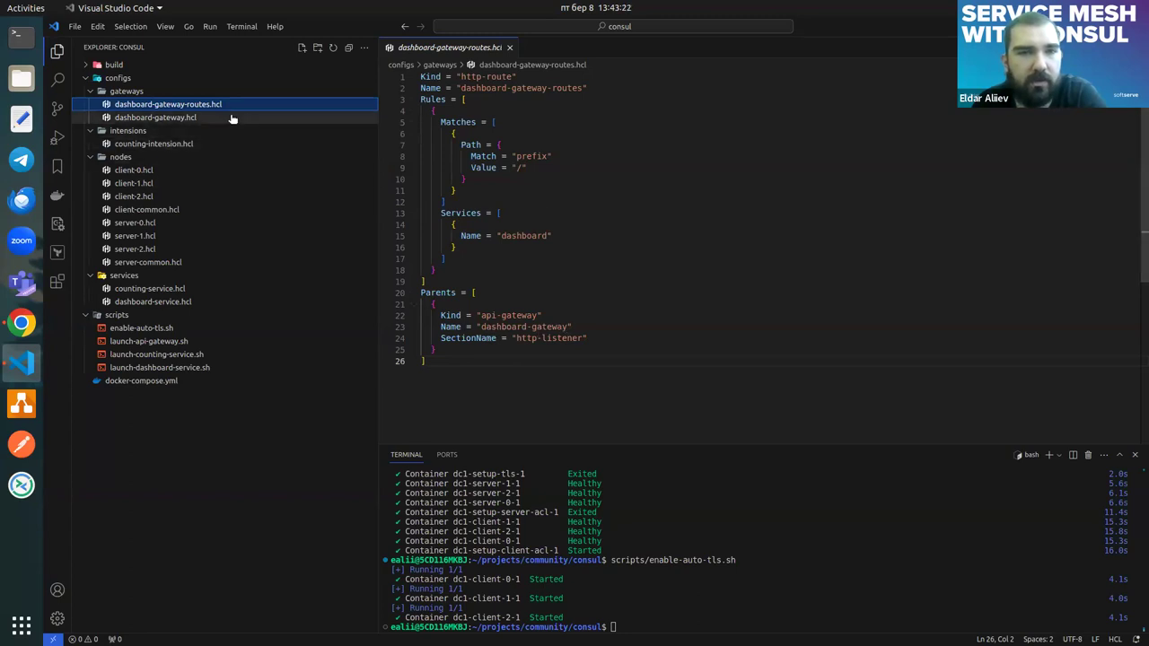
{"action": "left_click", "coordinate": [193, 116]}
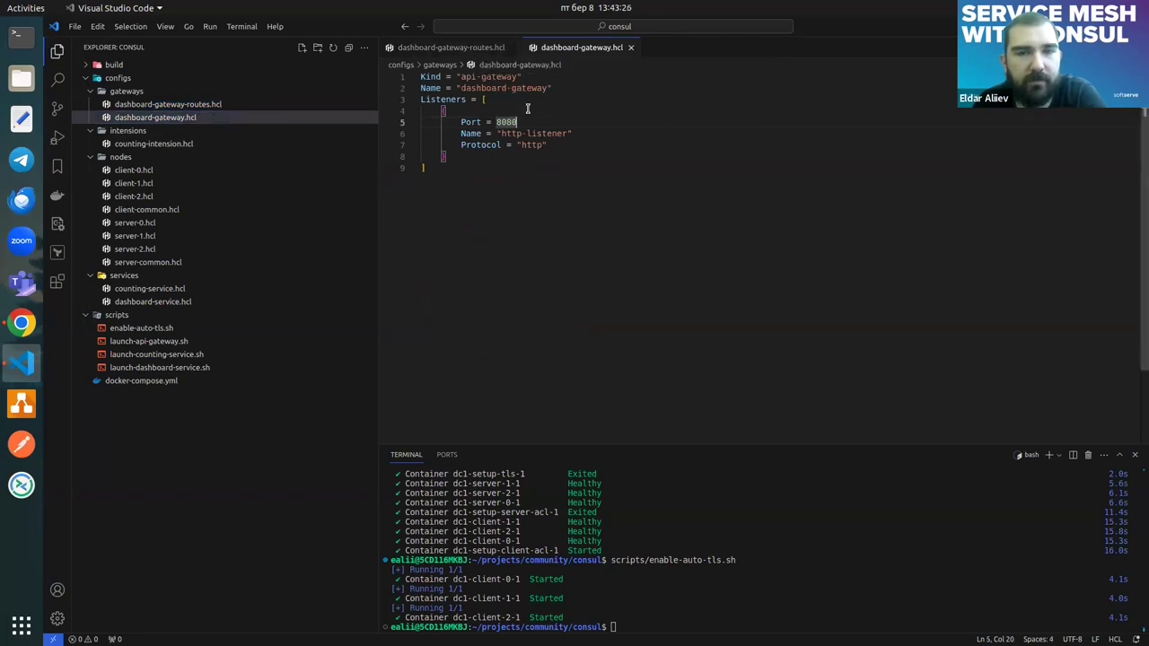
{"action": "left_click", "coordinate": [484, 52]}
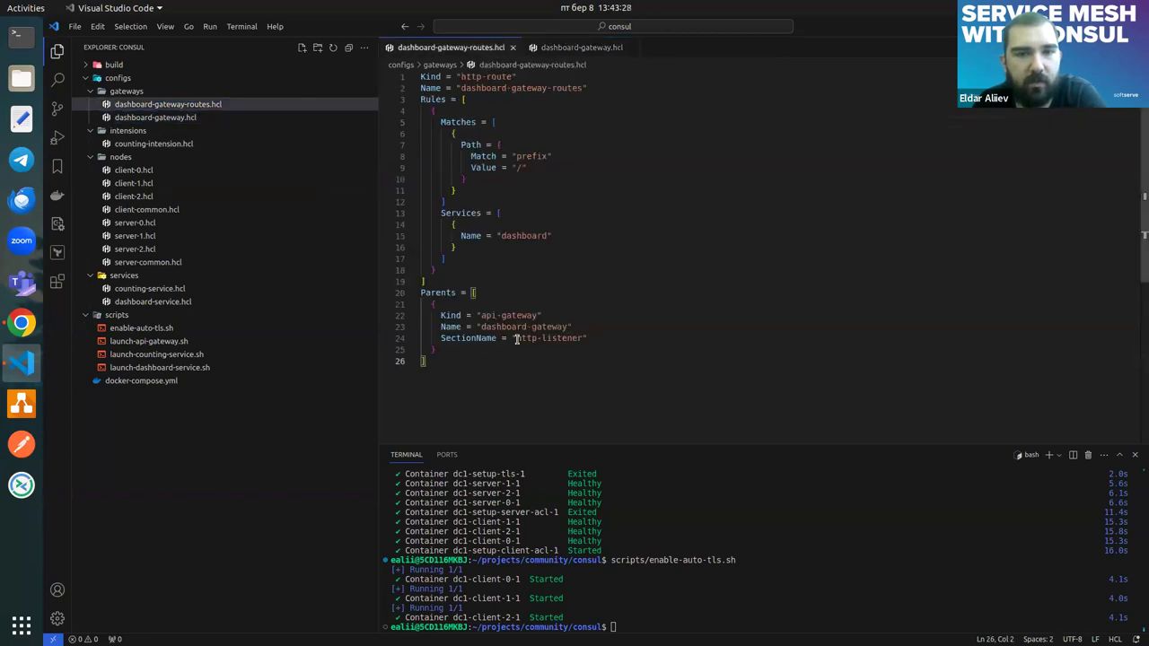
{"action": "left_click_drag", "start_coordinate": [440, 338], "coordinate": [588, 339]}
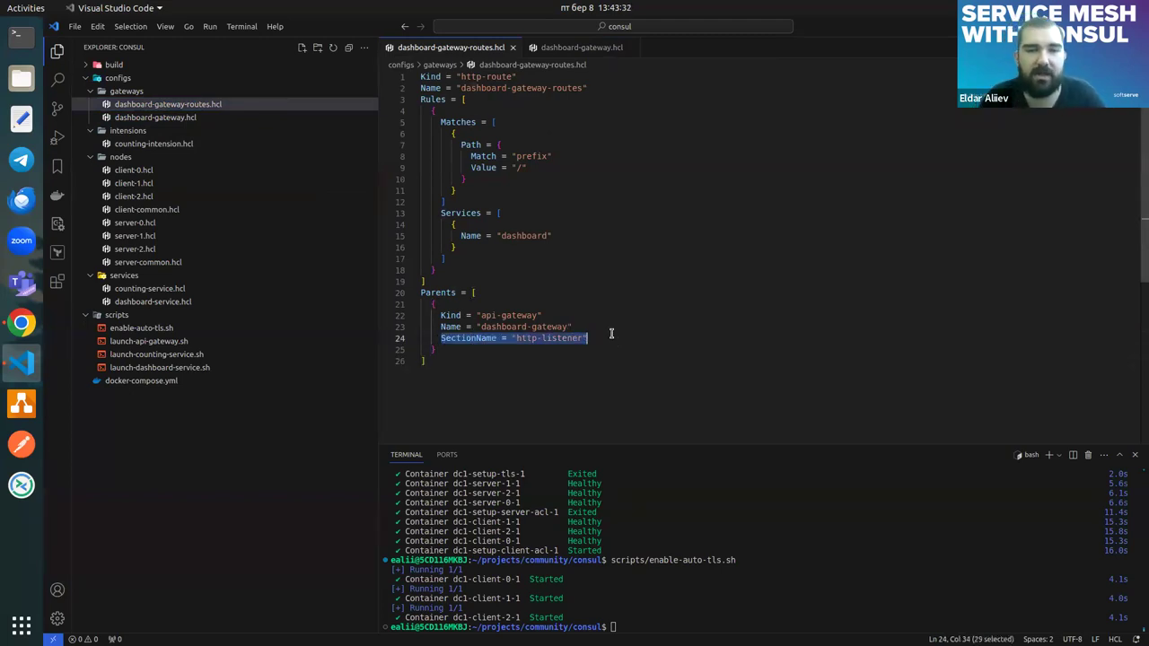
{"action": "left_click", "coordinate": [611, 334]}
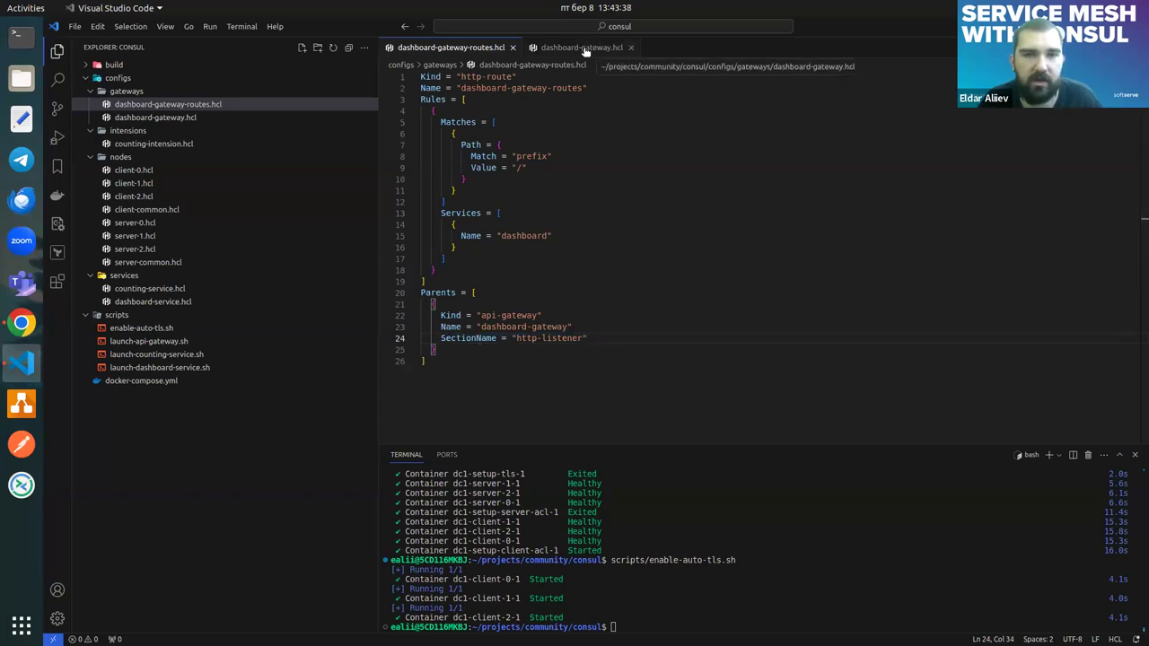
- Copy "consul config write /consul/gateways/dashboard-gateway.hcl" from launch-api-gateway.sh and run it in the dc1-client-2-1 container console in Chrome
{"action": "key", "text": "ctrl+shift+e"}
{"action": "left_click", "coordinate": [174, 341]}
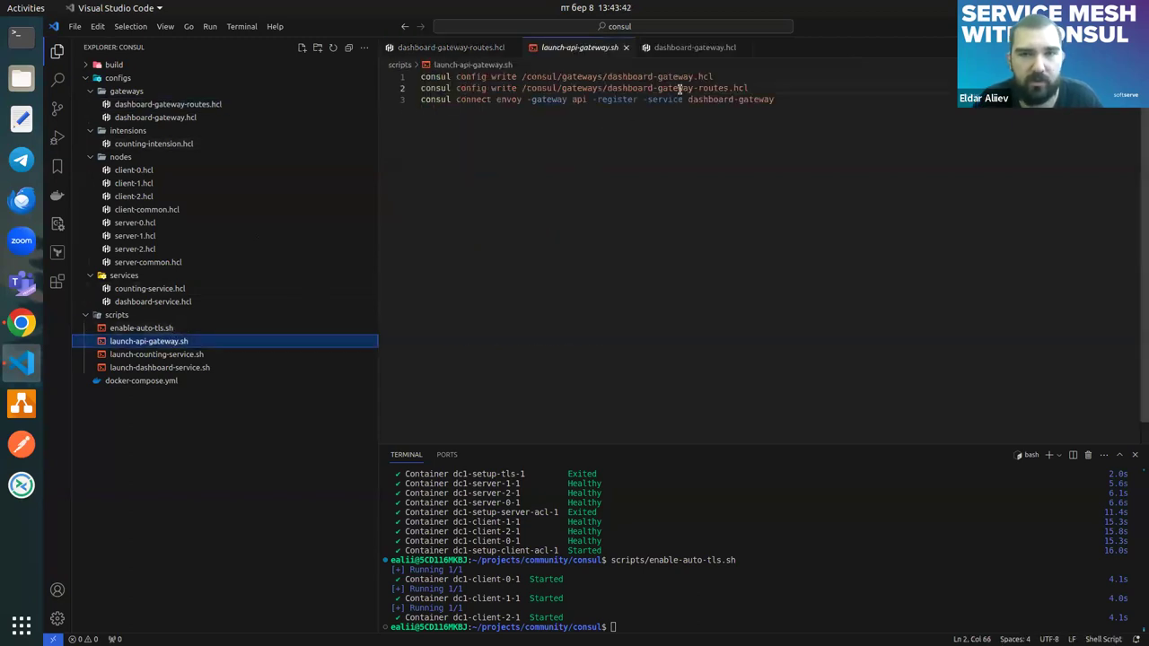
{"action": "left_click_drag", "start_coordinate": [726, 76], "coordinate": [420, 76]}
{"action": "key", "text": "ctrl+c"}
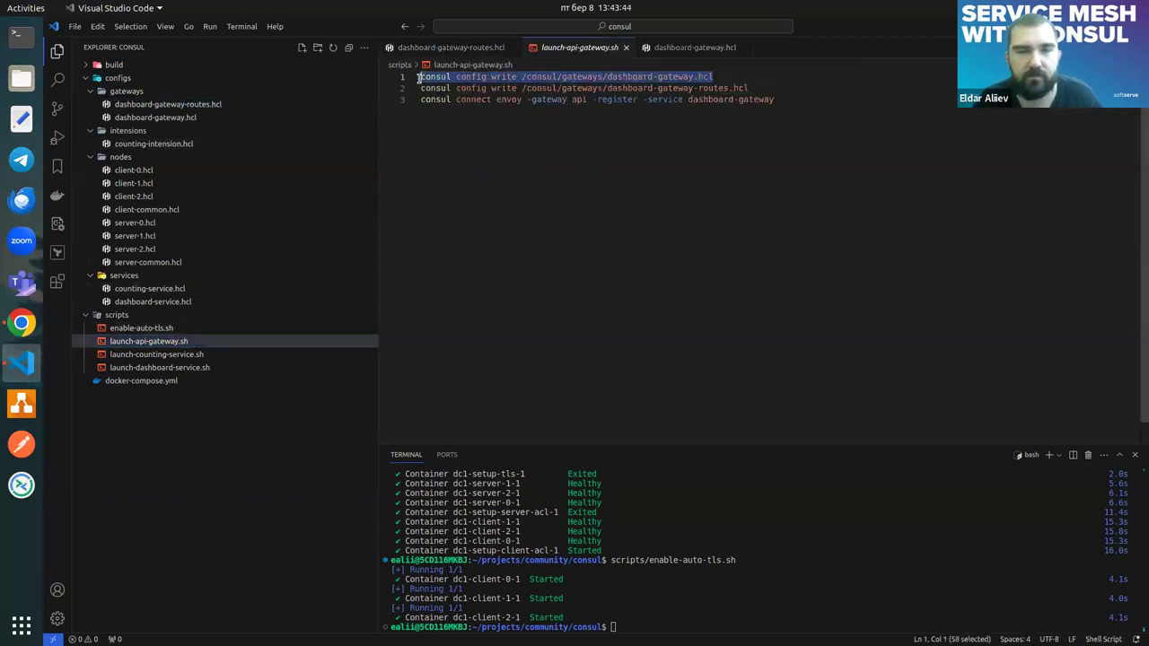
{"action": "left_click", "coordinate": [22, 325]}
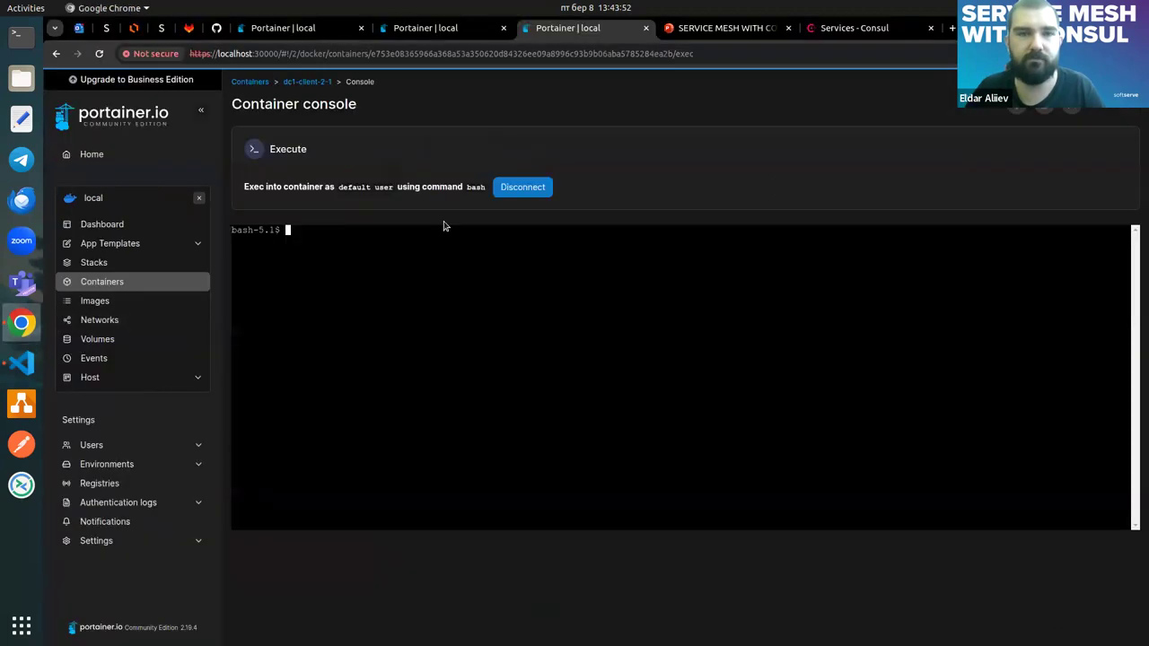
{"action": "right_click", "coordinate": [363, 280]}
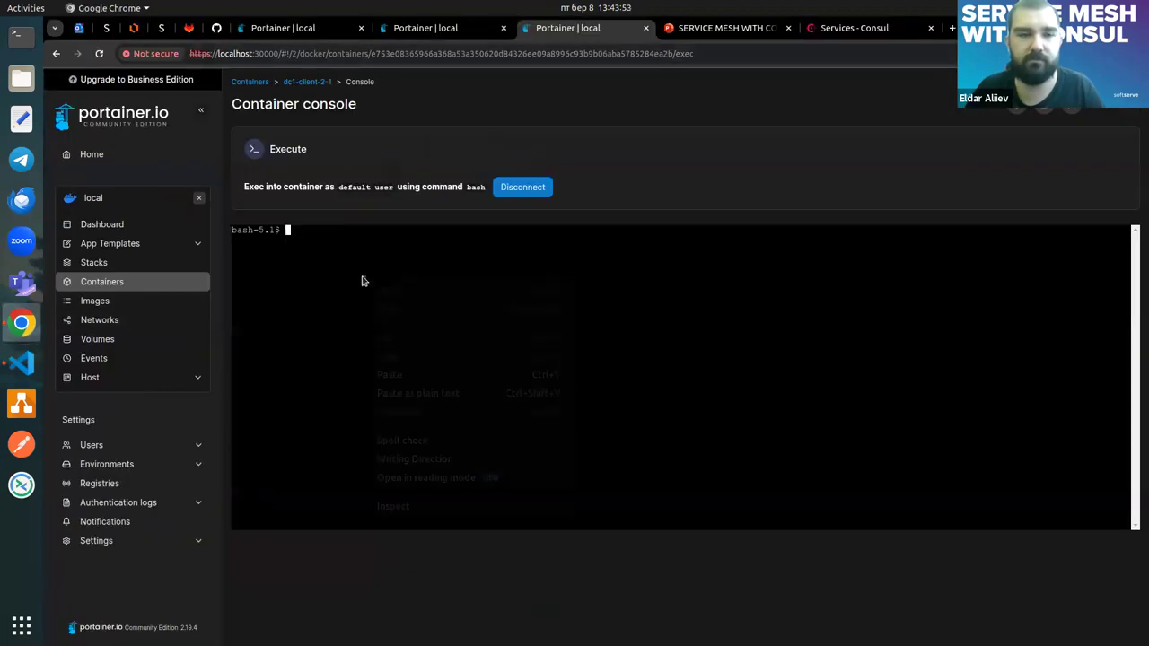
{"action": "left_click", "coordinate": [422, 374]}
{"action": "key", "text": "Return"}
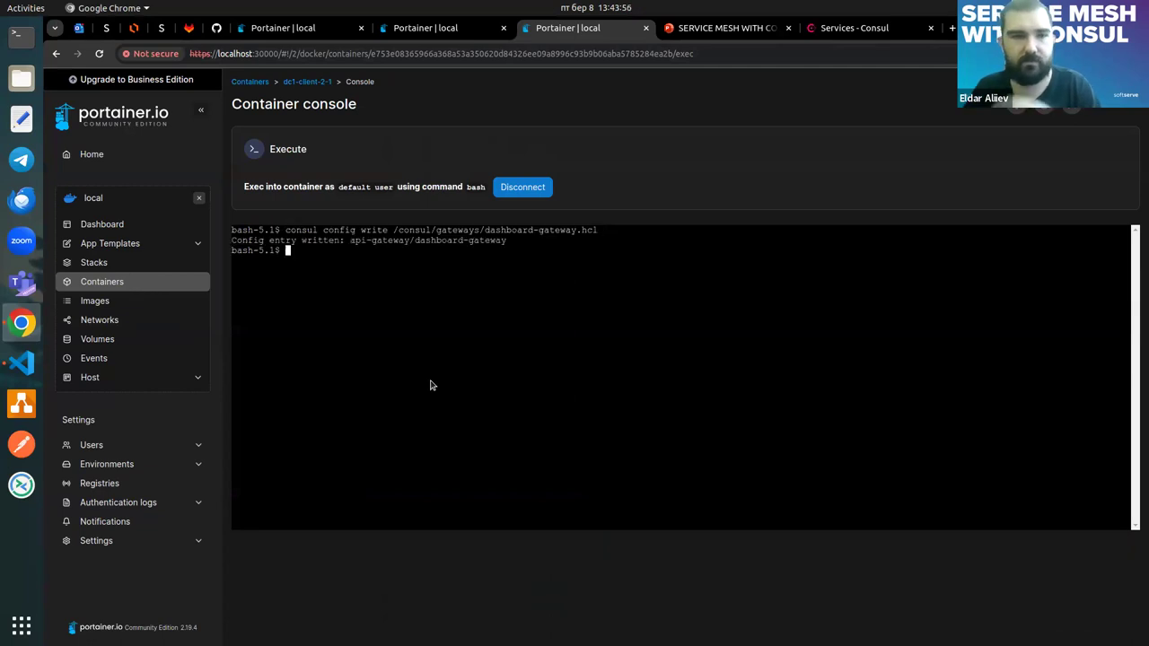
- Copy "consul config write /consul/gateways/dashboard-gateway-routes.hcl" from the script in Visual Studio Code and run it in the dc1-client-2-1 console
{"action": "left_click", "coordinate": [21, 363]}
{"action": "left_click_drag", "start_coordinate": [748, 88], "coordinate": [421, 89]}
{"action": "key", "text": "ctrl+c"}
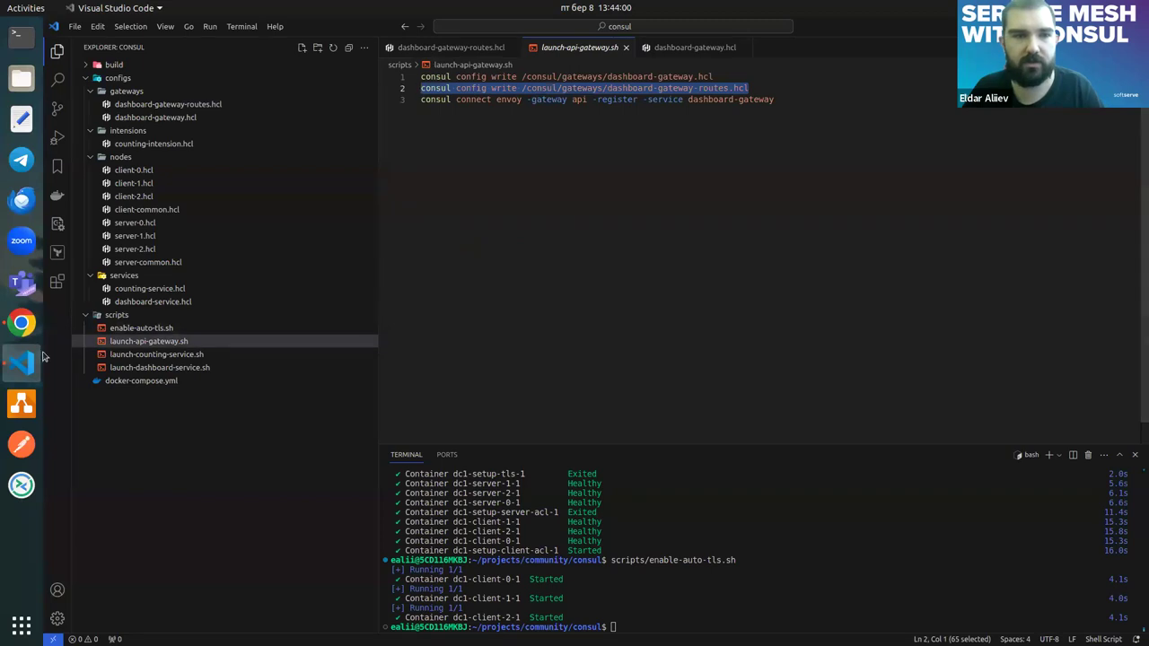
{"action": "key", "text": "alt+Tab"}
{"action": "right_click", "coordinate": [418, 303]}
{"action": "left_click", "coordinate": [347, 275]}
{"action": "right_click", "coordinate": [332, 258]}
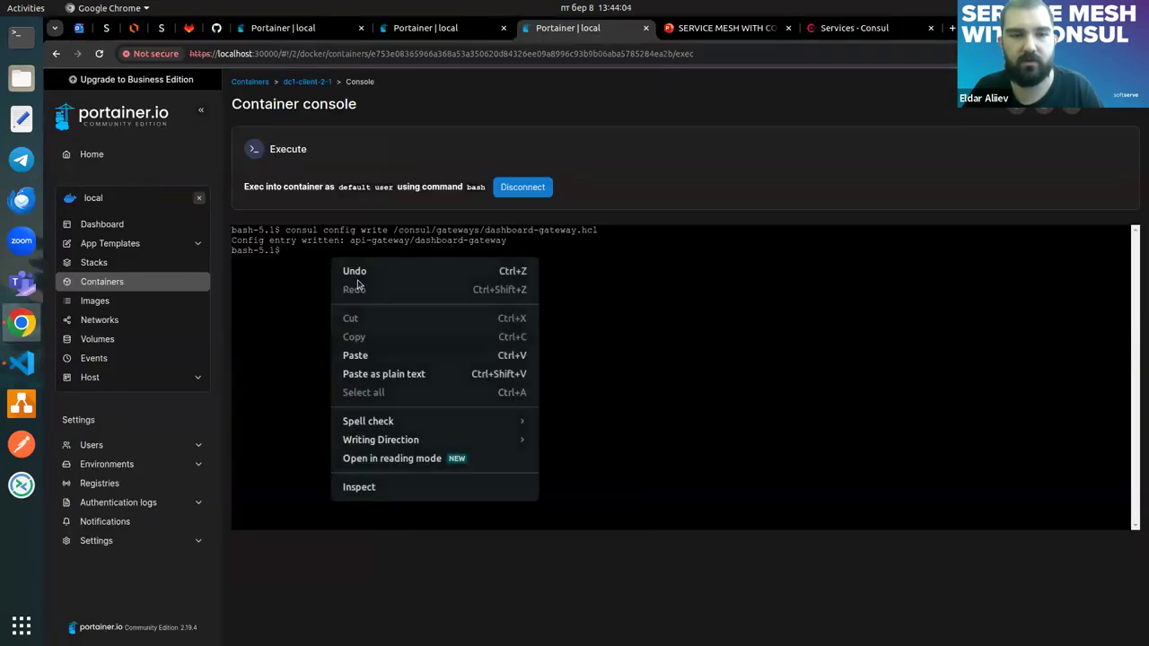
{"action": "left_click", "coordinate": [380, 356]}
{"action": "key", "text": "Return"}
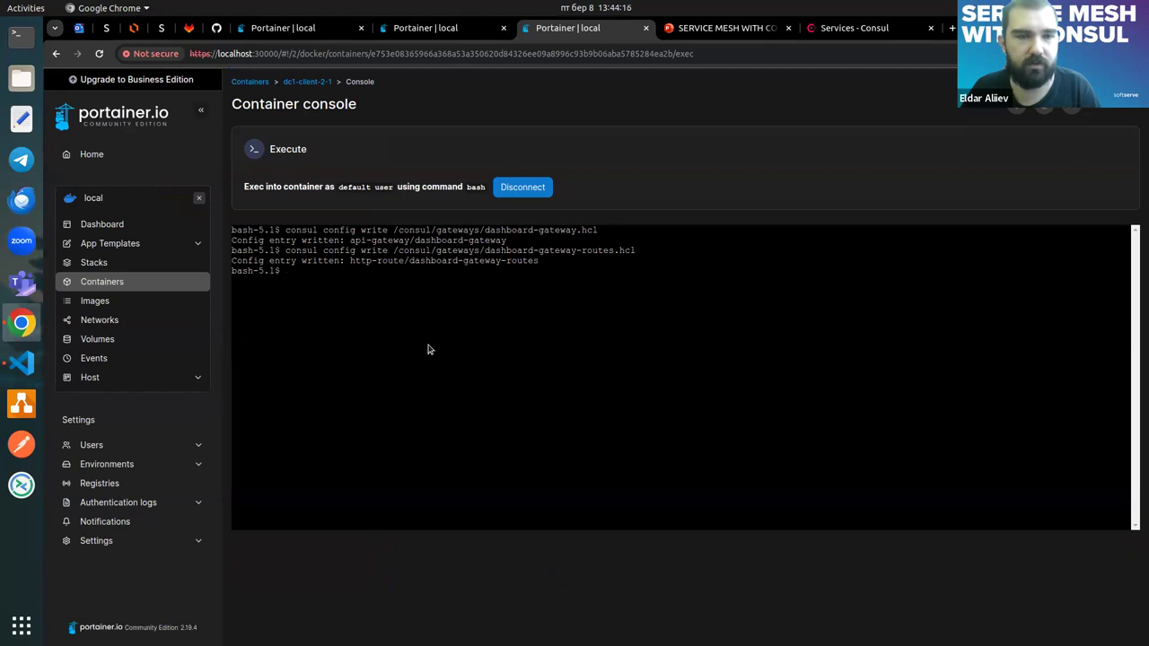
- Copy "consul connect envoy -gateway api -register -service dashboard-gateway" from the script and run it in the dc1-client-2-1 console
{"action": "left_click", "coordinate": [33, 370]}
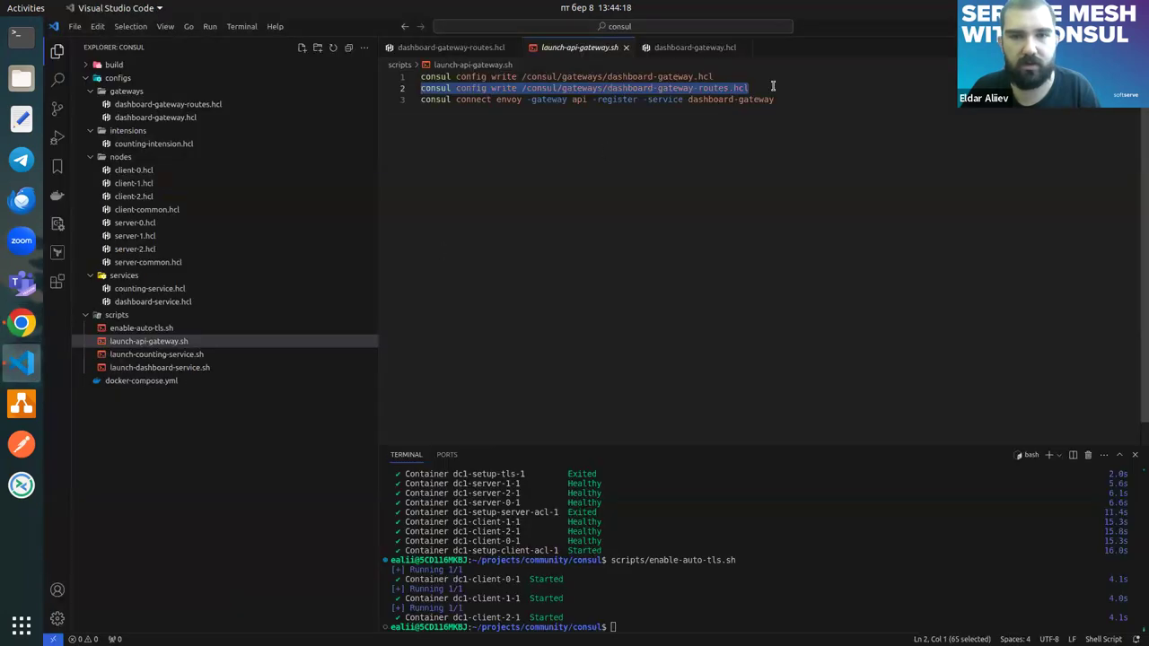
{"action": "left_click_drag", "start_coordinate": [773, 100], "coordinate": [418, 101]}
{"action": "key", "text": "ctrl+c"}
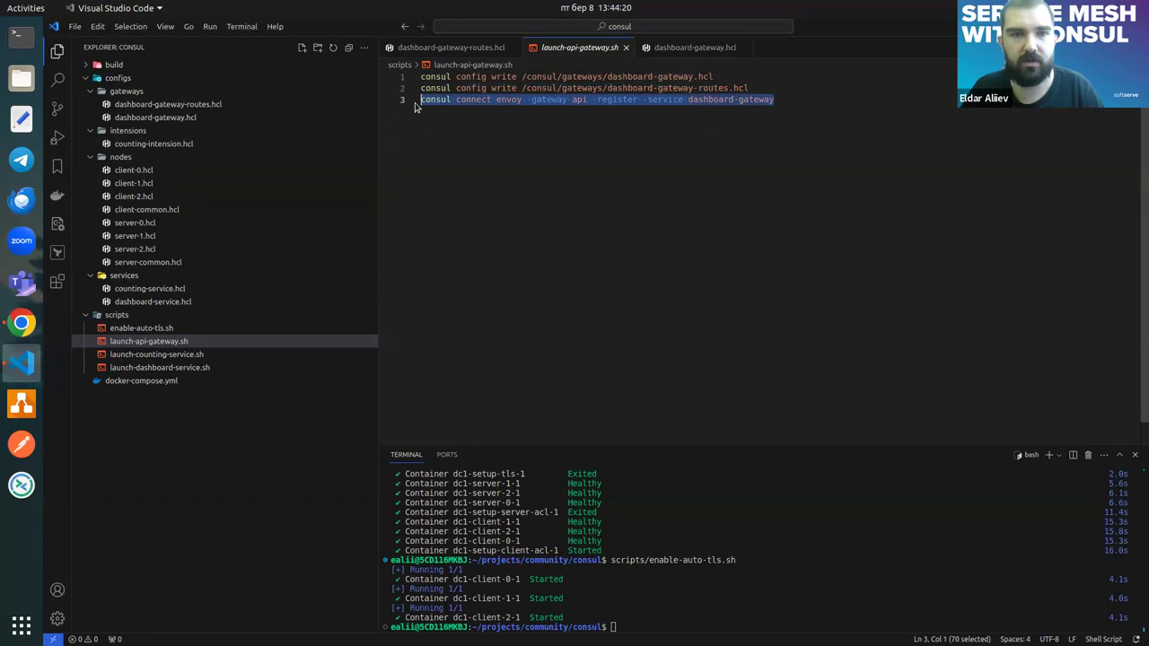
{"action": "left_click", "coordinate": [34, 323]}
{"action": "right_click", "coordinate": [375, 314]}
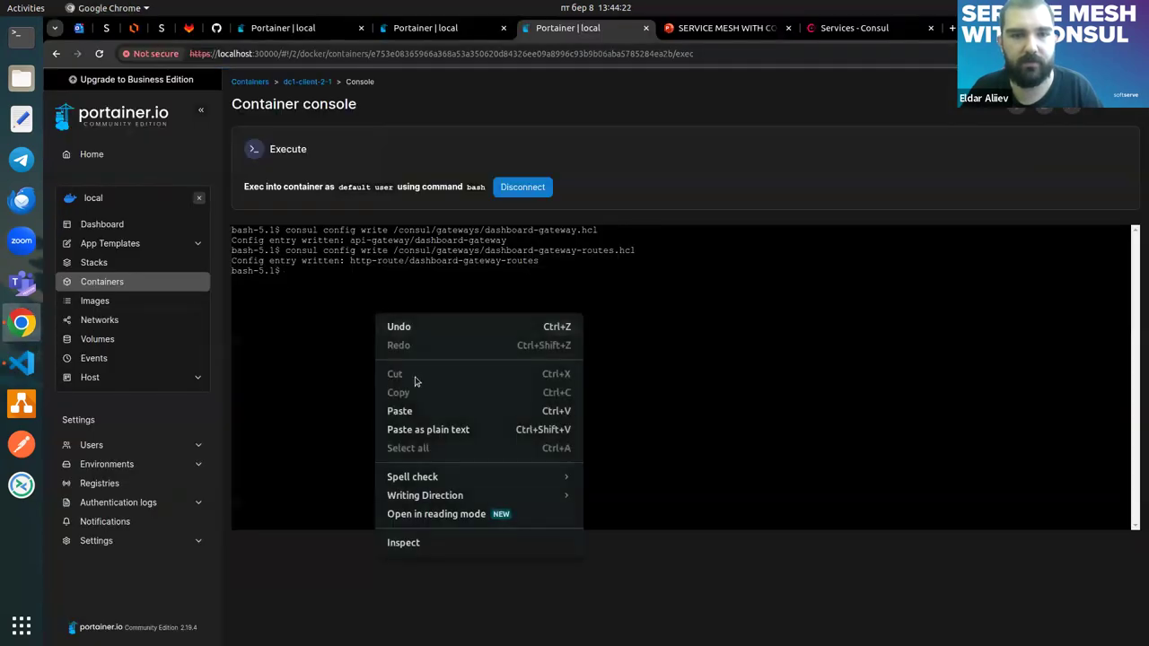
{"action": "left_click", "coordinate": [400, 410]}
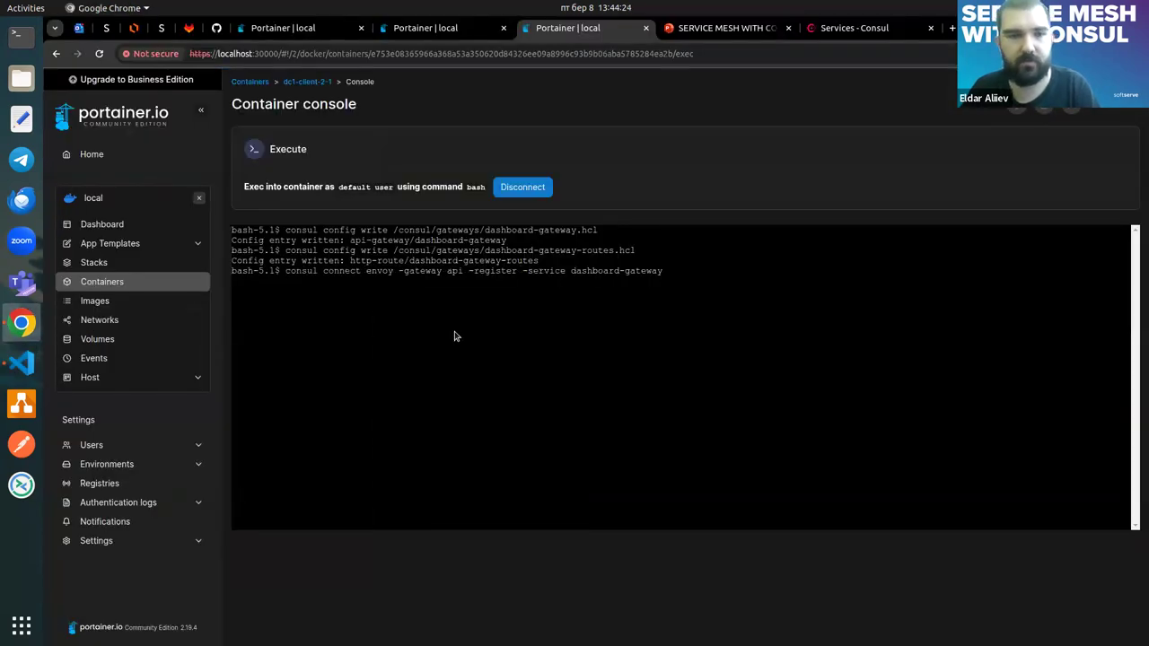
{"action": "key", "text": "Return"}
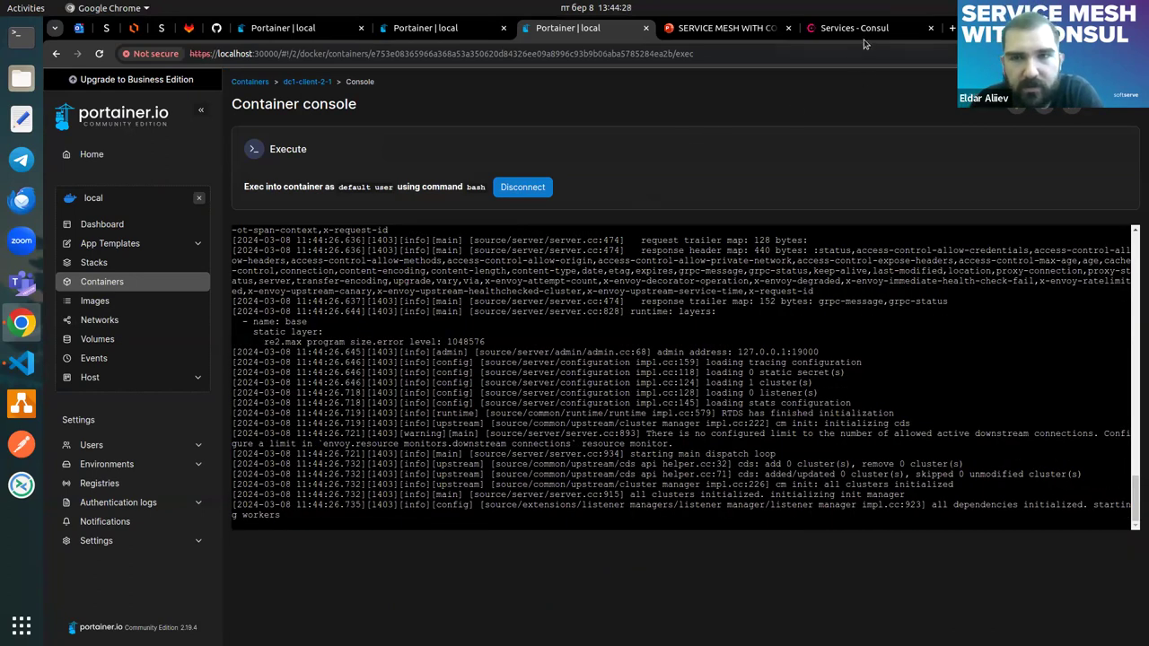
- Check the services in the Consul UI and create an Allow intention from dashboard-gateway to dashboard
{"action": "left_click", "coordinate": [857, 29]}
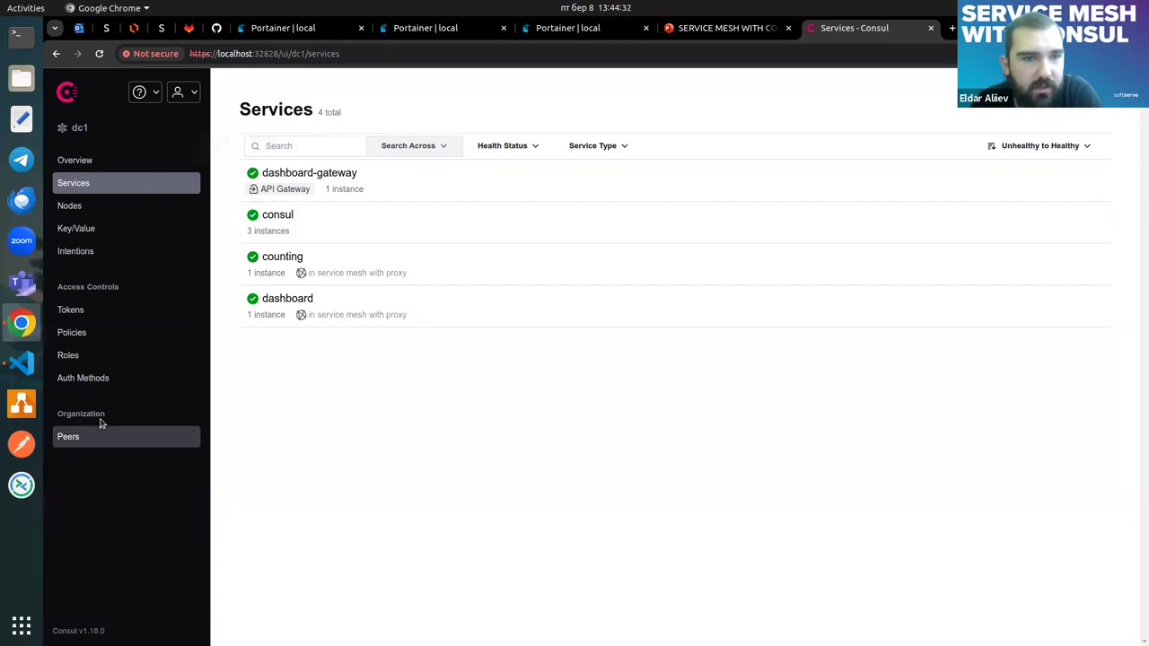
{"action": "left_click", "coordinate": [76, 251]}
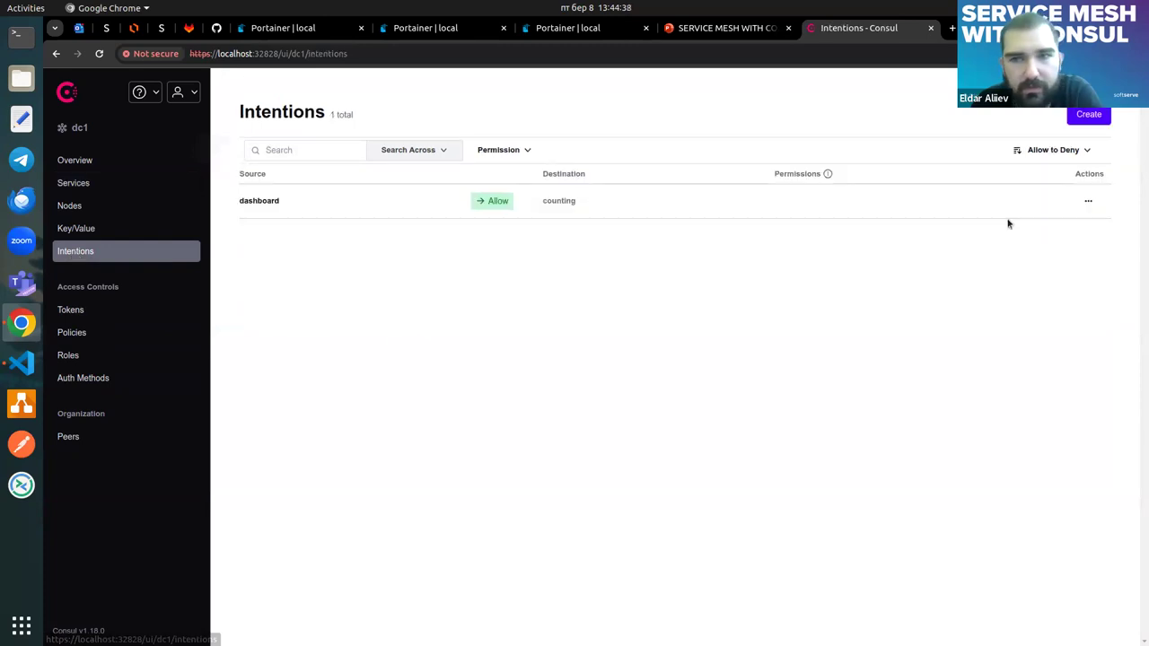
{"action": "left_click", "coordinate": [1089, 114]}
{"action": "left_click", "coordinate": [359, 194]}
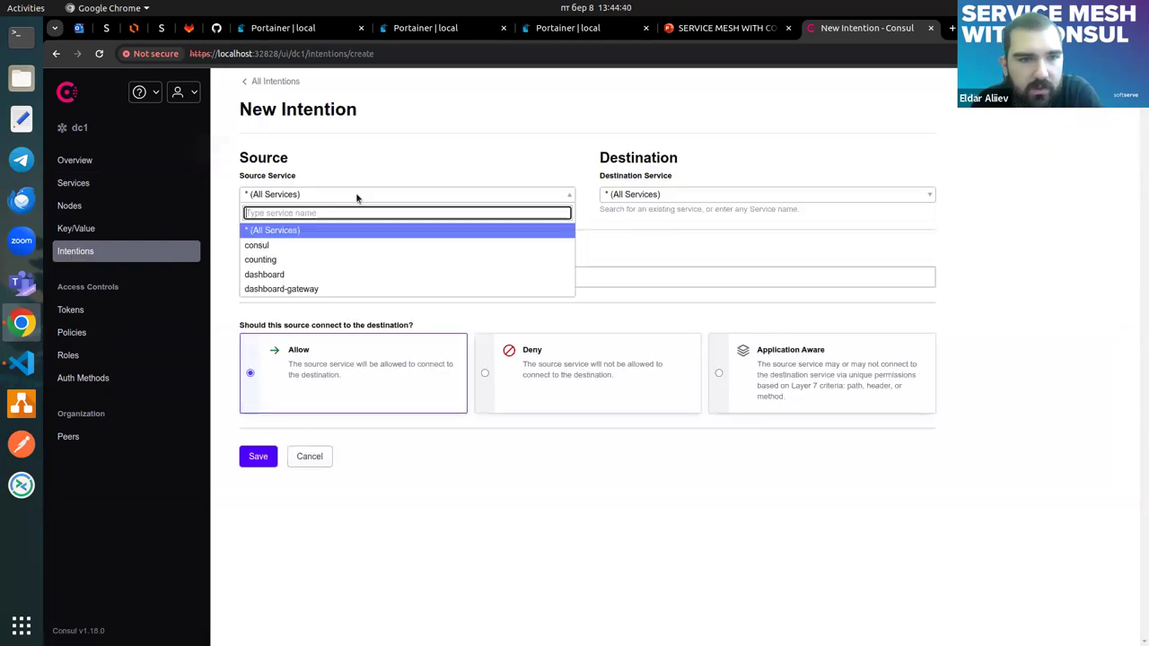
{"action": "left_click", "coordinate": [359, 287]}
{"action": "left_click", "coordinate": [639, 199]}
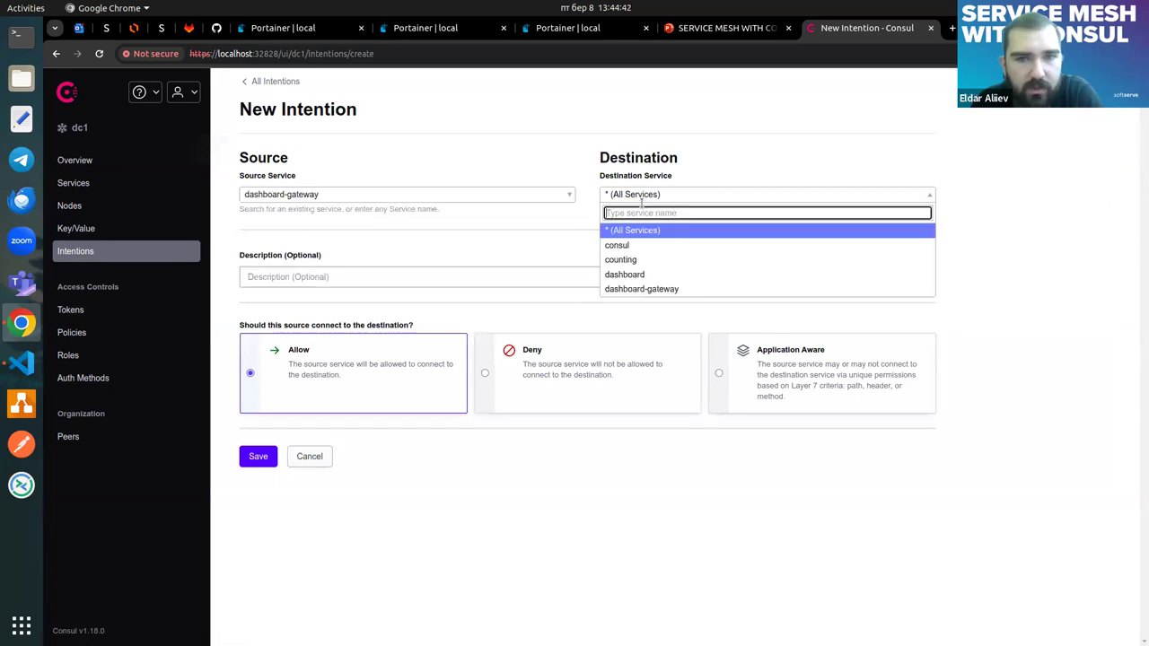
{"action": "left_click", "coordinate": [639, 274]}
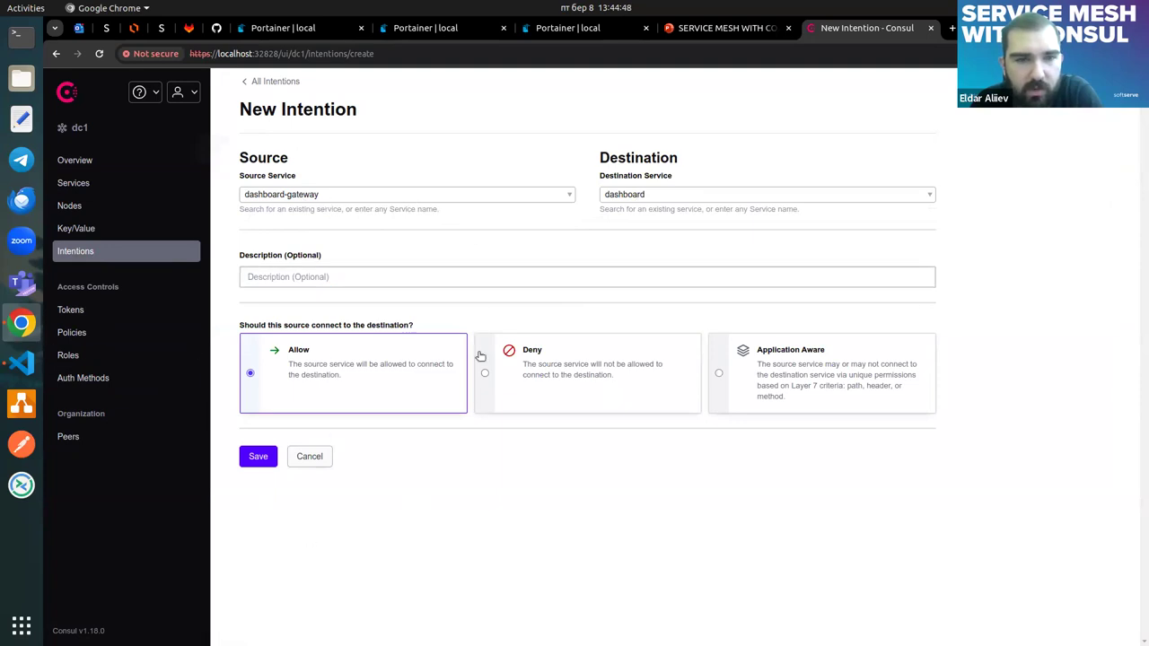
{"action": "left_click", "coordinate": [258, 458]}
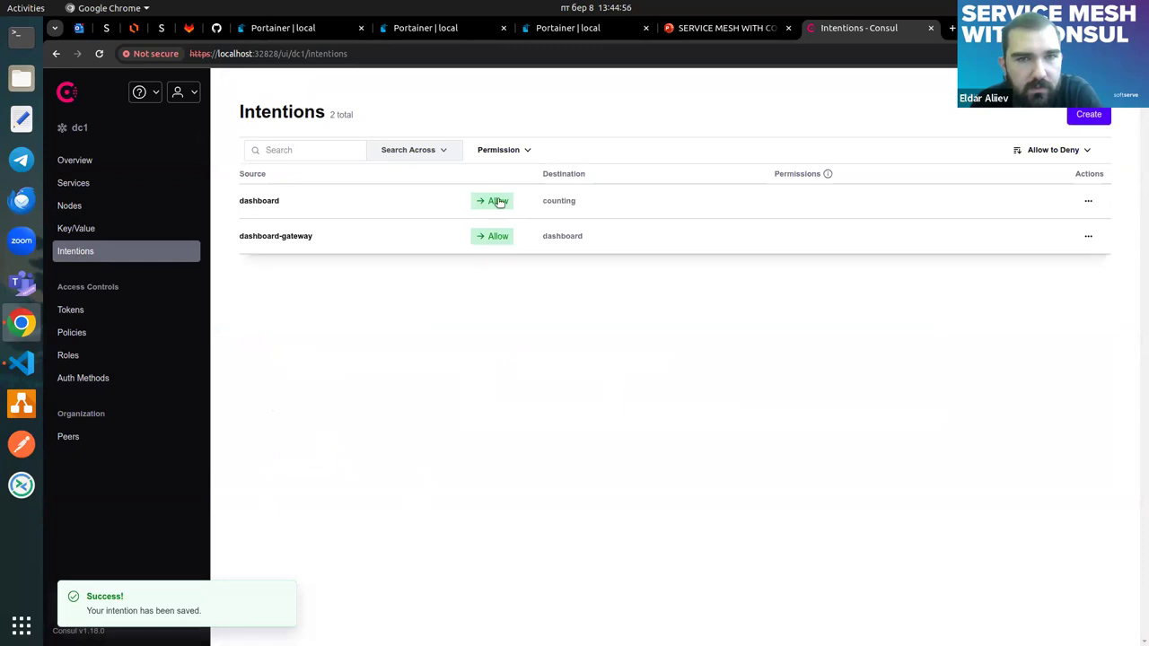
{"action": "left_click", "coordinate": [951, 28]}
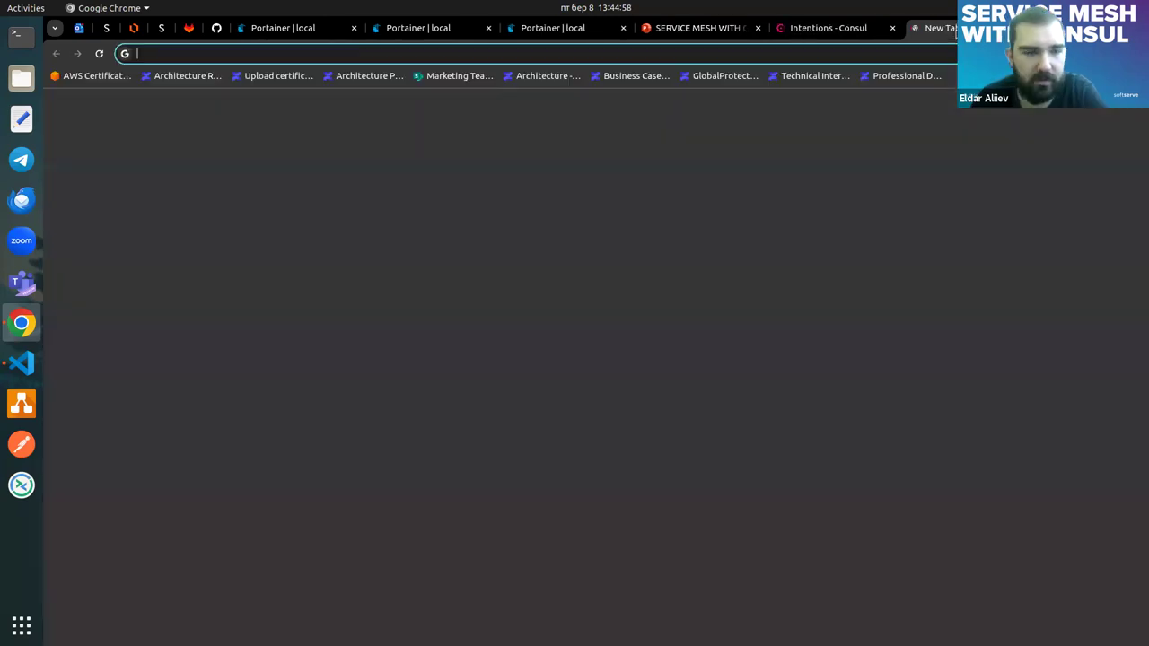
{"action": "type", "text": "http://localhost:32831"}
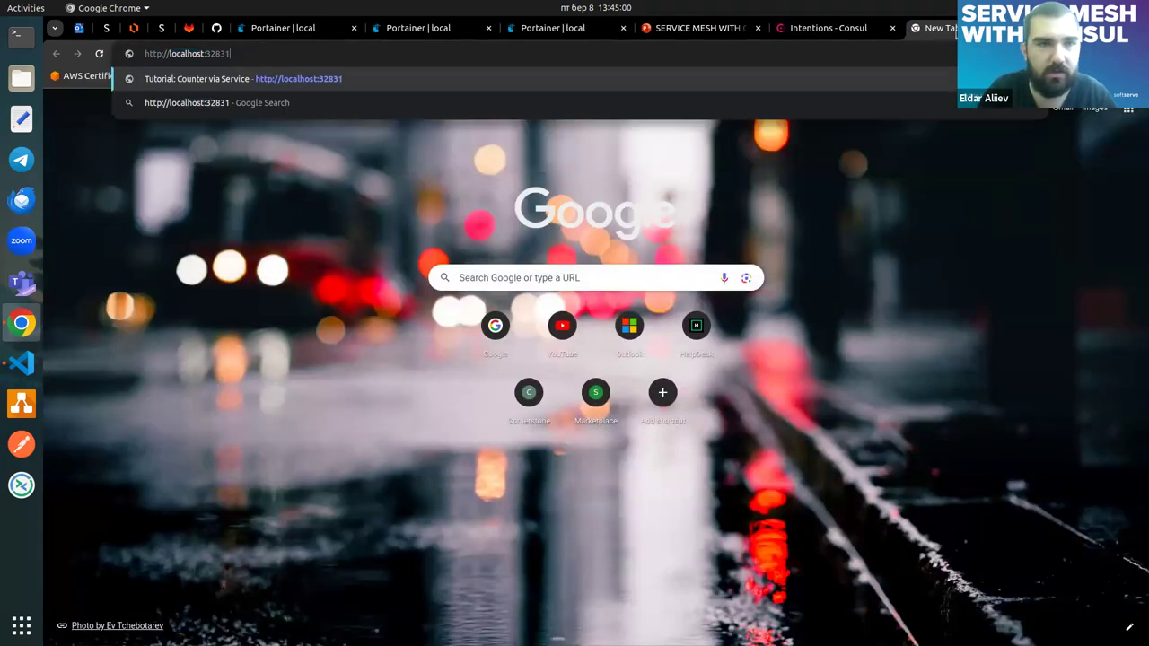
{"action": "key", "text": "Return"}
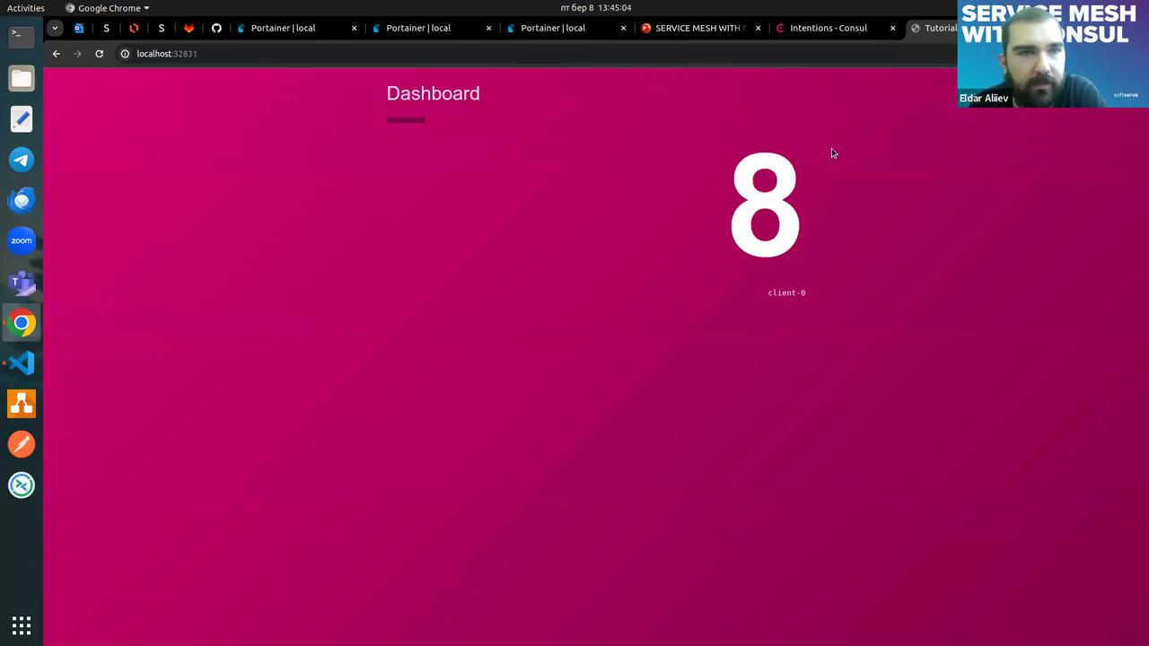
- Return to the Consul UI and review the Peers page on cluster peering
{"action": "left_click", "coordinate": [790, 33]}
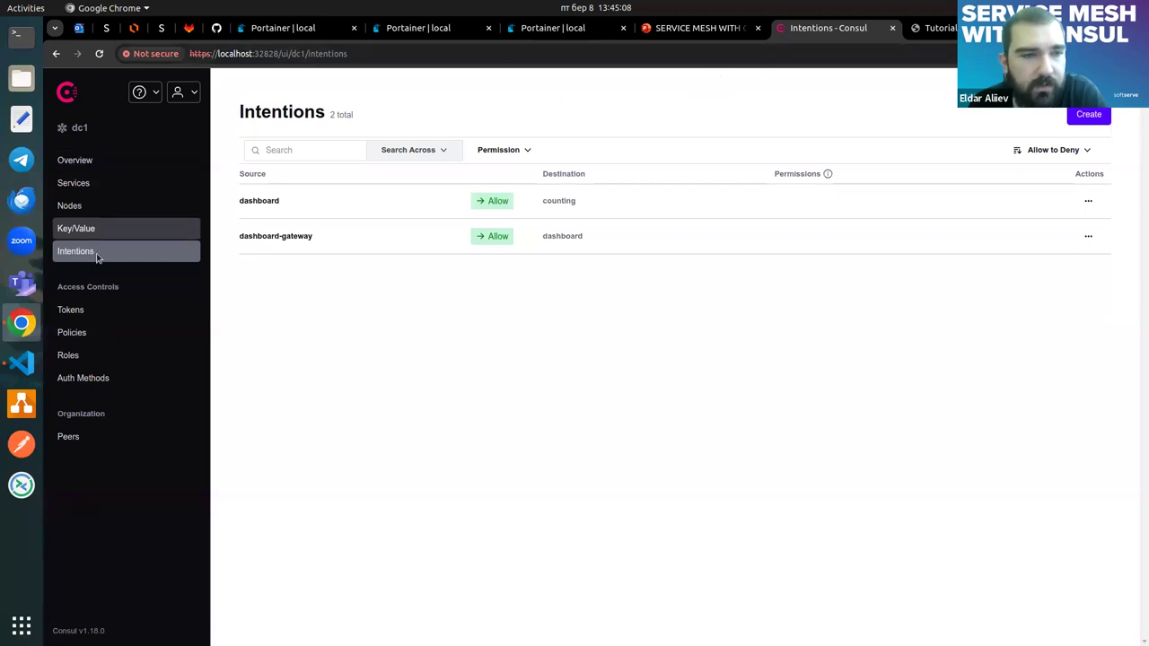
{"action": "left_click", "coordinate": [105, 449]}
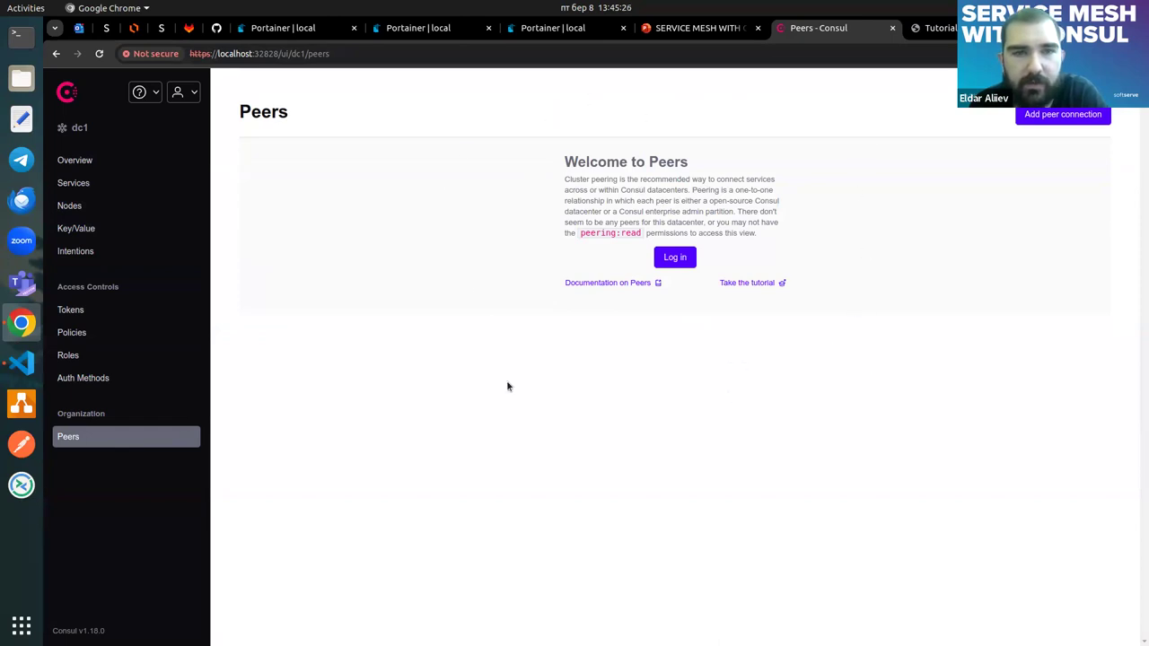
- Create a folder named test/ in the Consul Key/Value store
{"action": "left_click", "coordinate": [121, 233]}
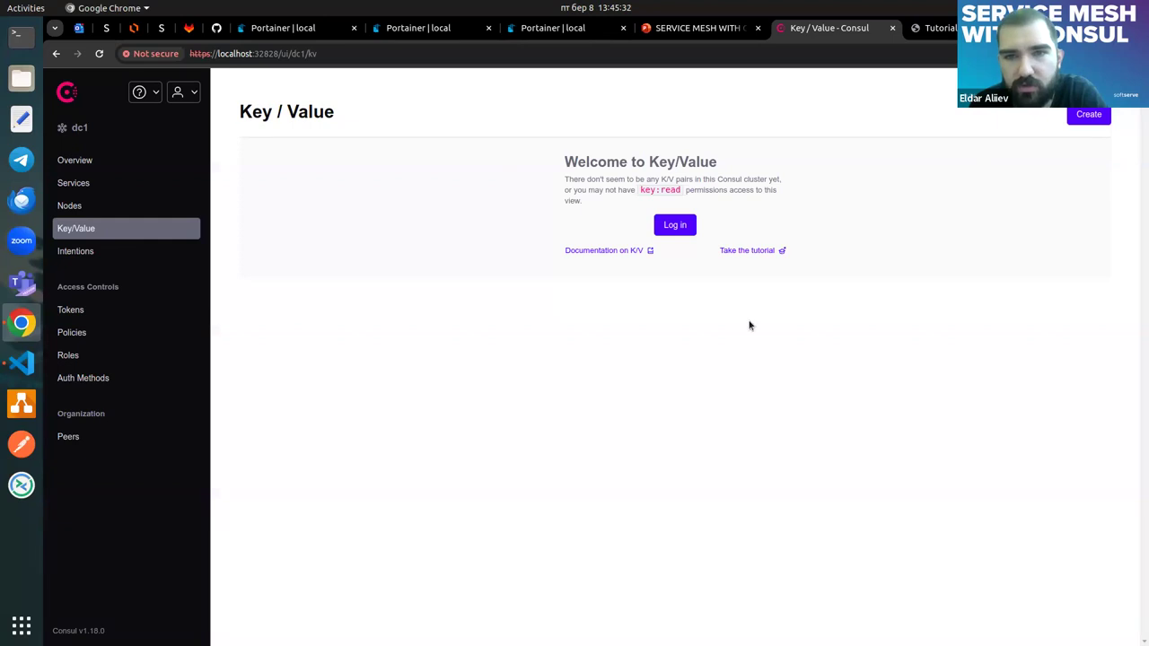
{"action": "left_click", "coordinate": [1089, 114]}
{"action": "left_click", "coordinate": [287, 178]}
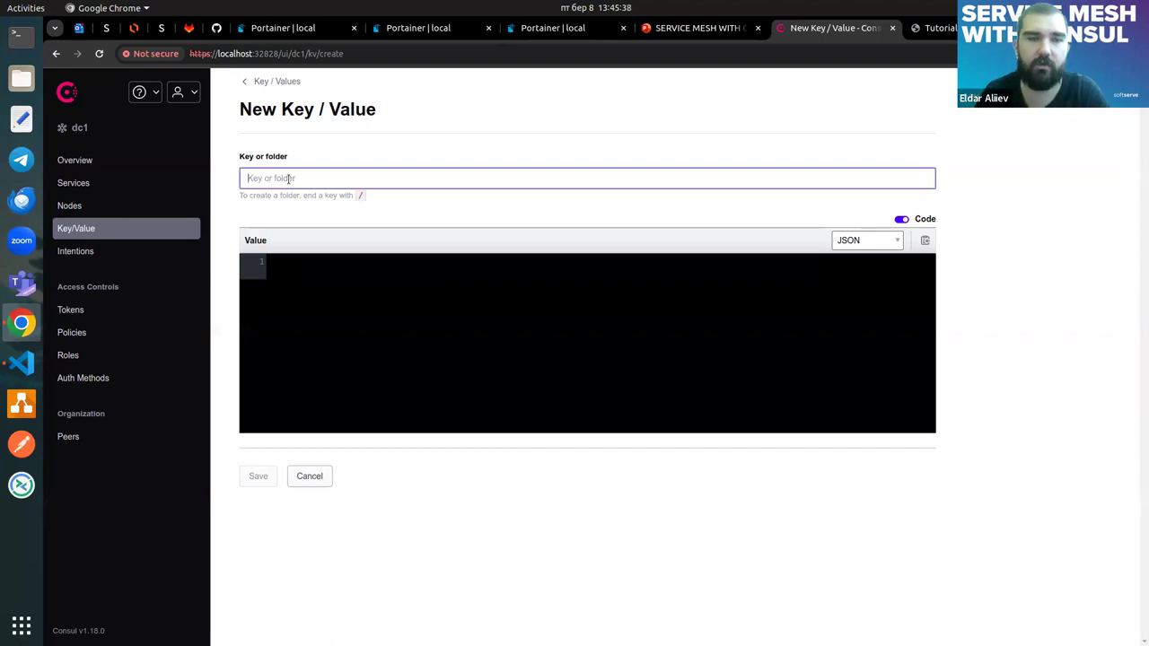
{"action": "type", "text": "test/"}
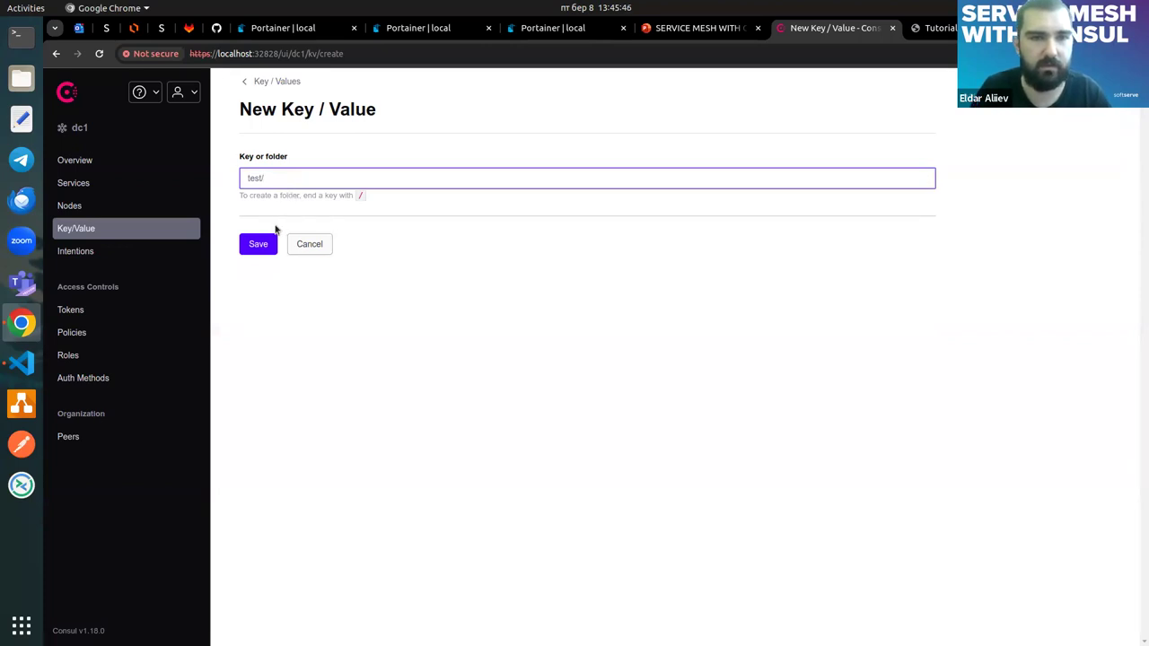
{"action": "key", "text": "BackSpace"}
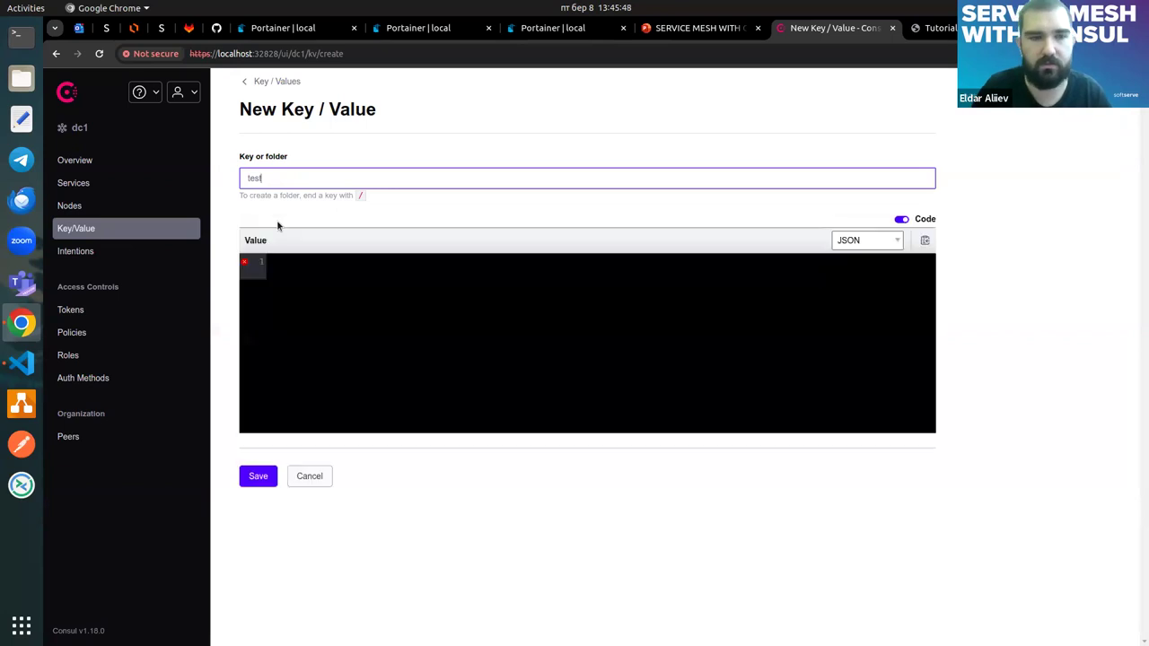
{"action": "type", "text": "/"}
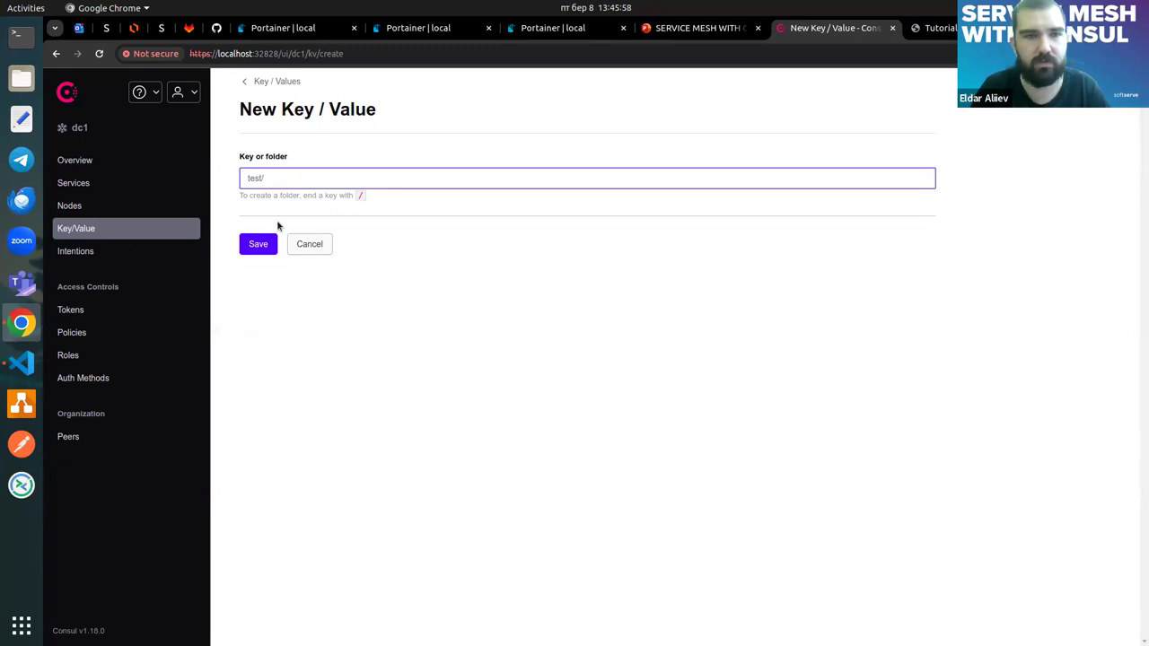
{"action": "left_click", "coordinate": [260, 244]}
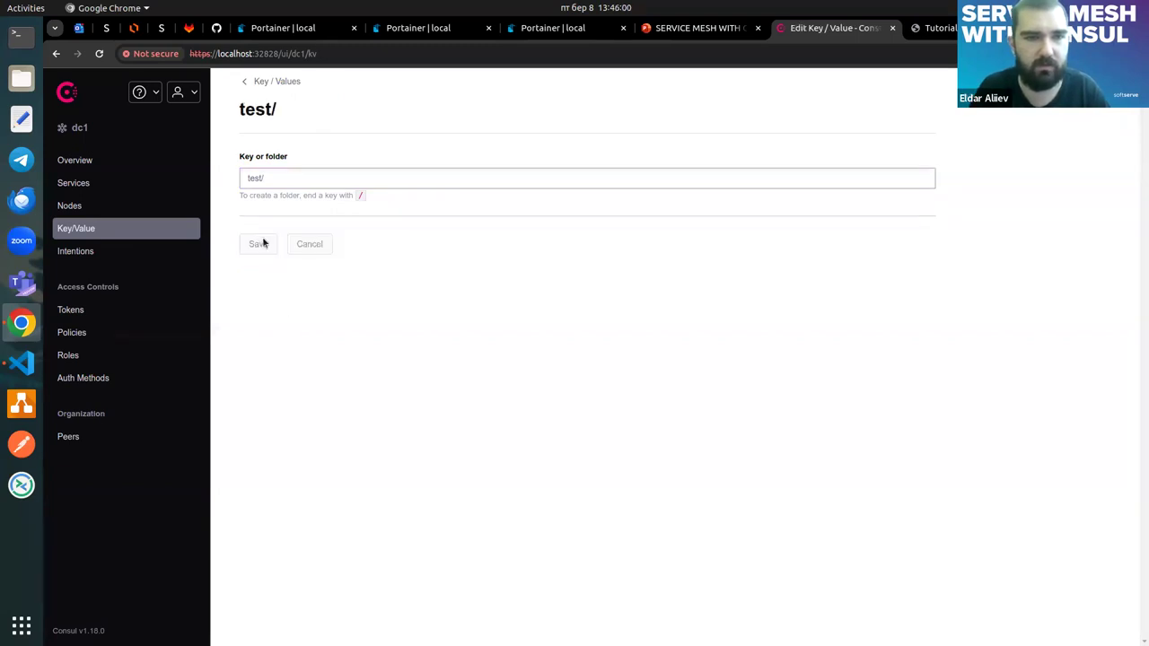
- Start a new entry inside the test folder and name its key my-test-key
{"action": "left_click", "coordinate": [257, 197]}
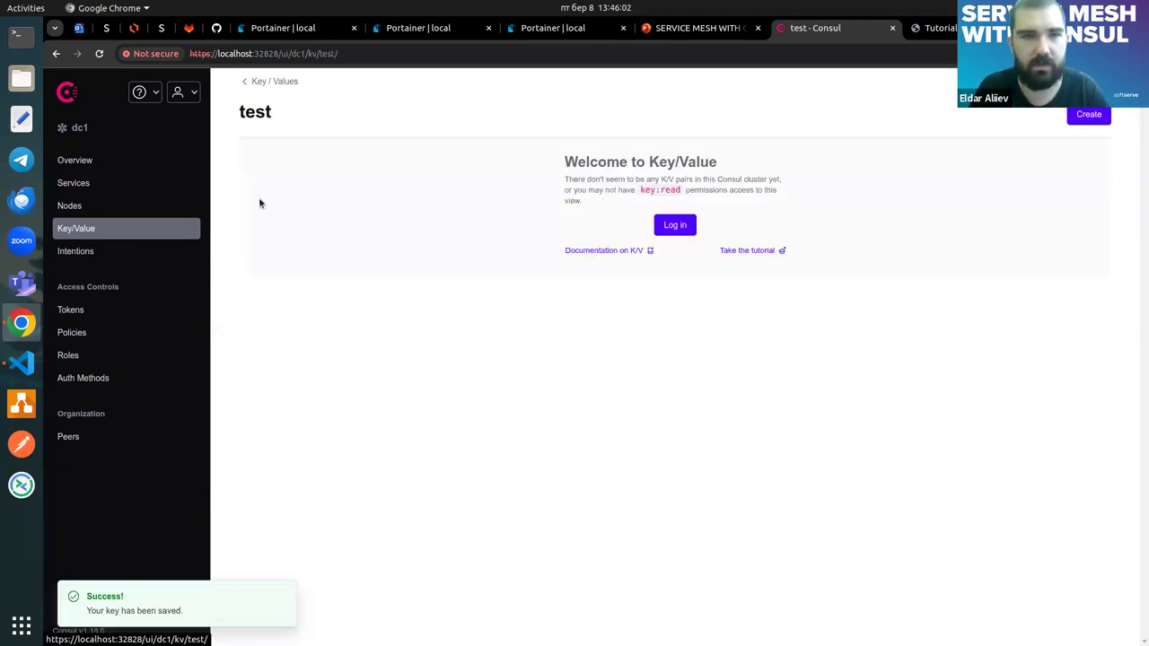
{"action": "left_click", "coordinate": [1089, 115]}
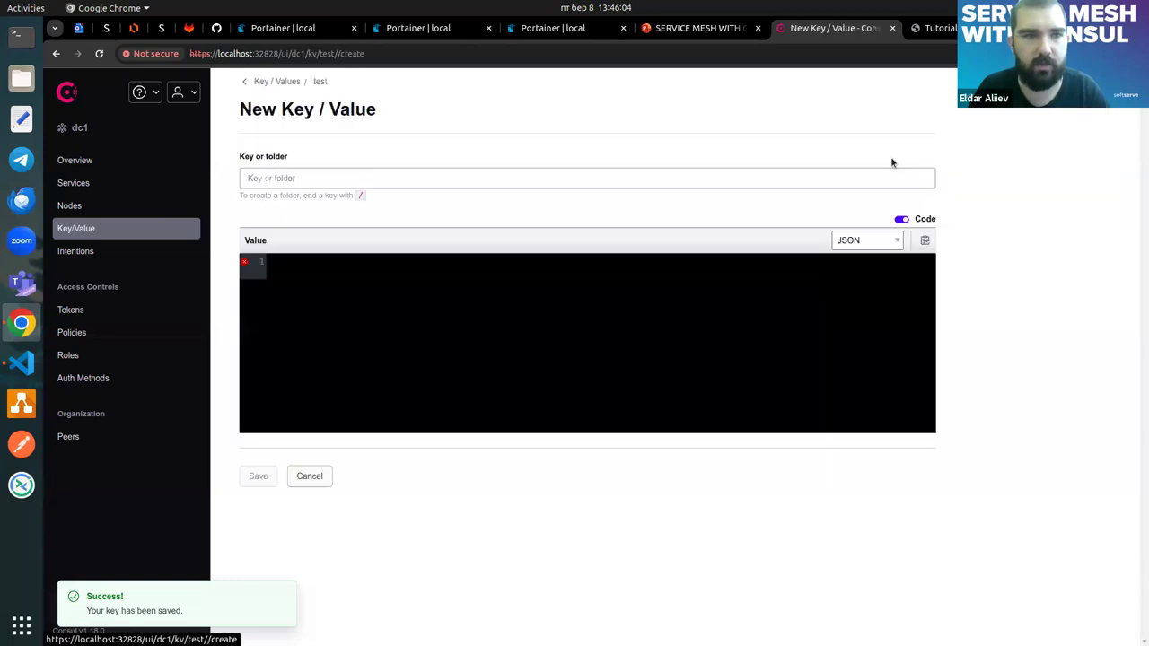
{"action": "left_click", "coordinate": [338, 182]}
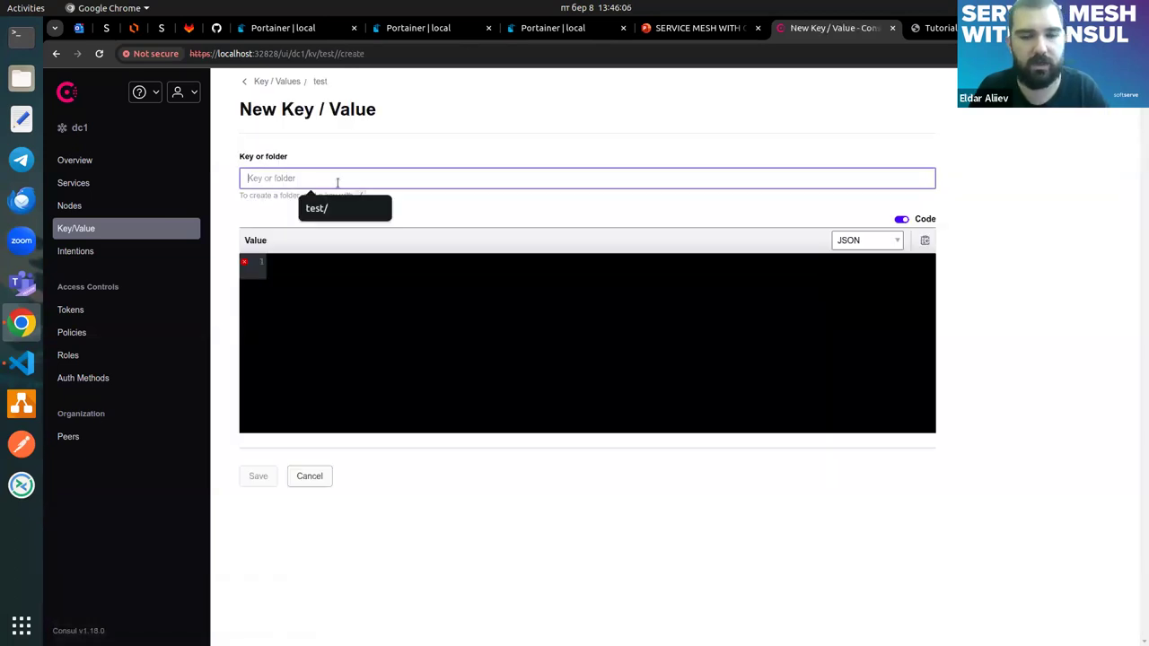
{"action": "type", "text": "tes"}
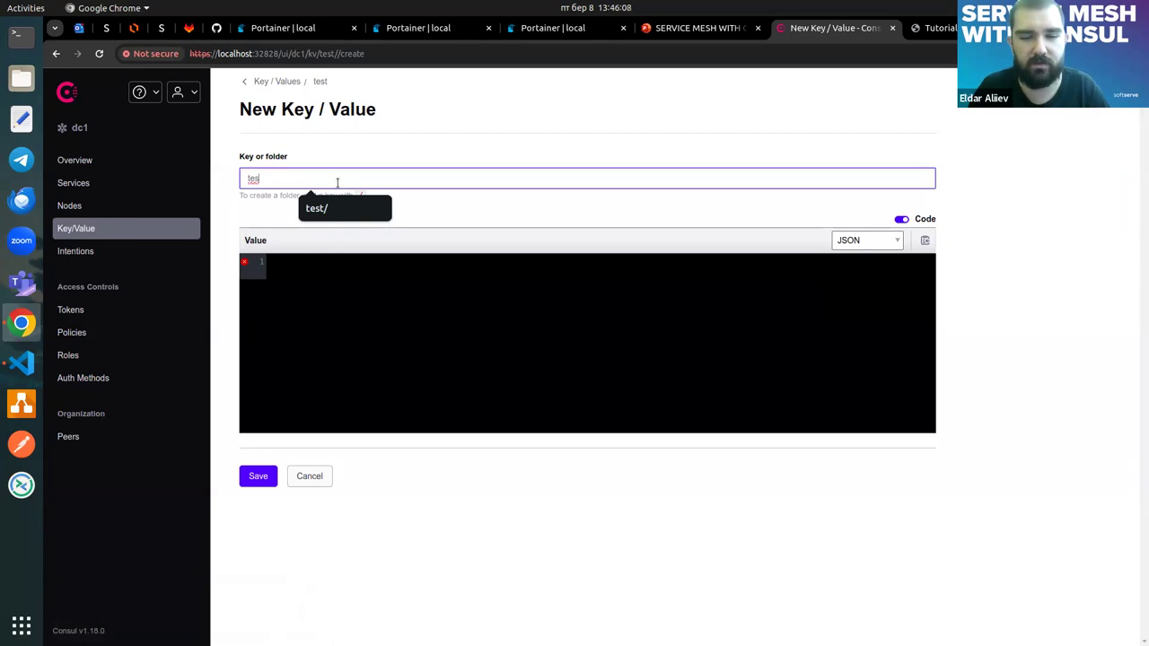
{"action": "key", "text": "BackSpace"}
{"action": "key", "text": "BackSpace"}
{"action": "type", "text": "my-"}
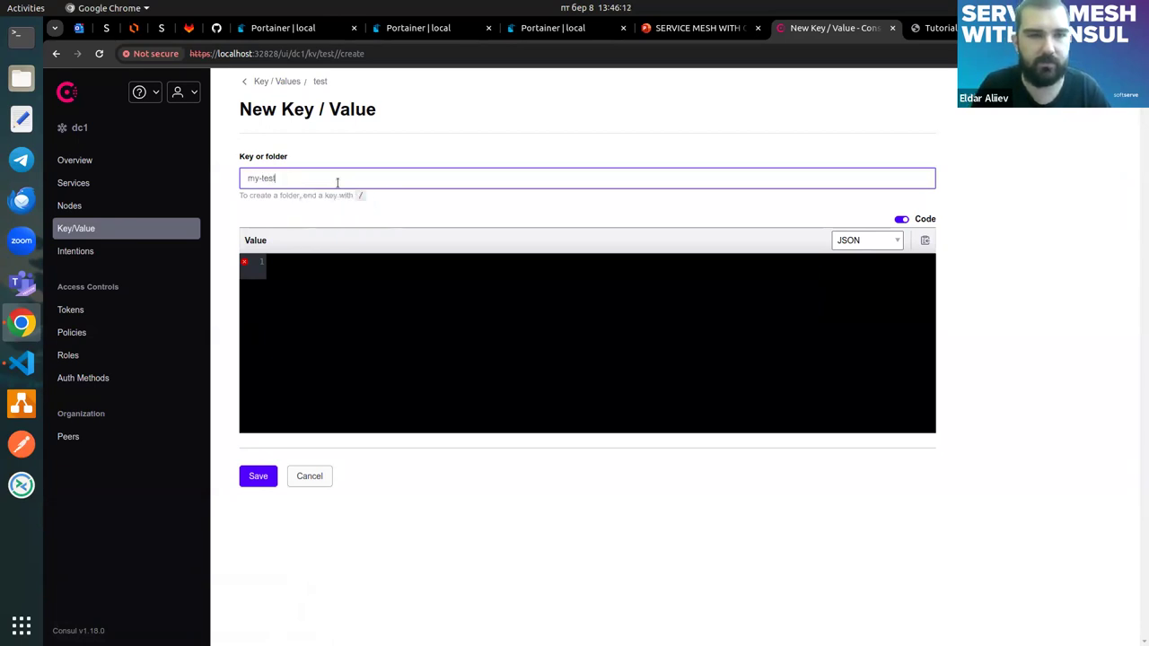
- Give my-test-key the JSON value {"foo": "bar"} and save it
{"action": "left_click", "coordinate": [373, 361]}
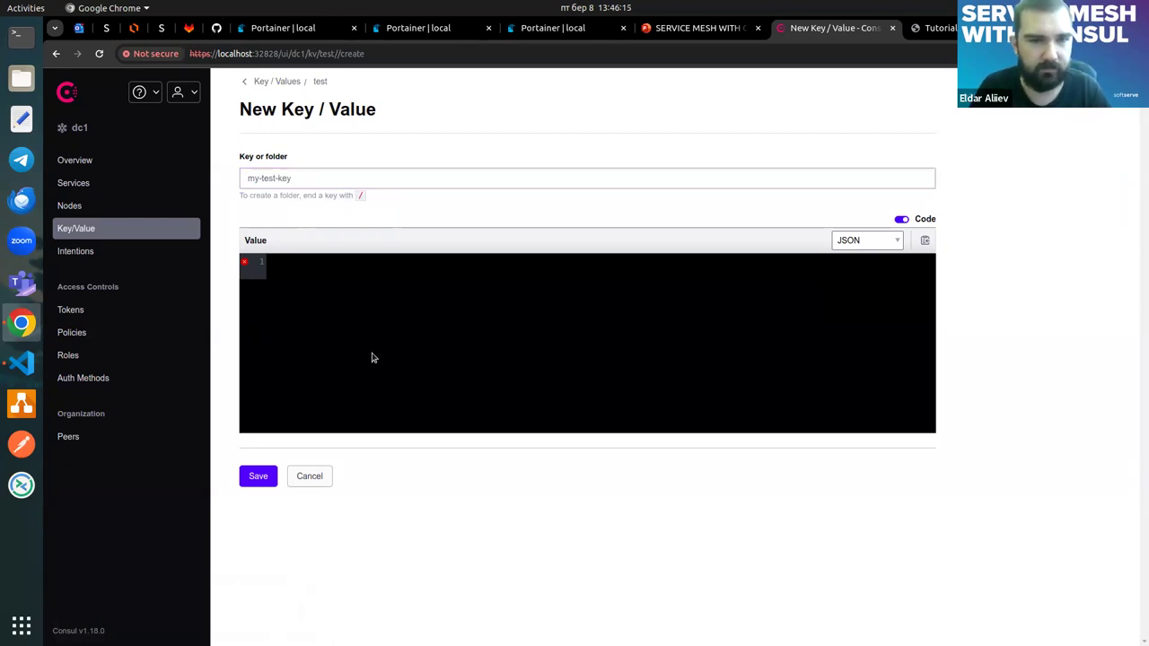
{"action": "left_click", "coordinate": [854, 245]}
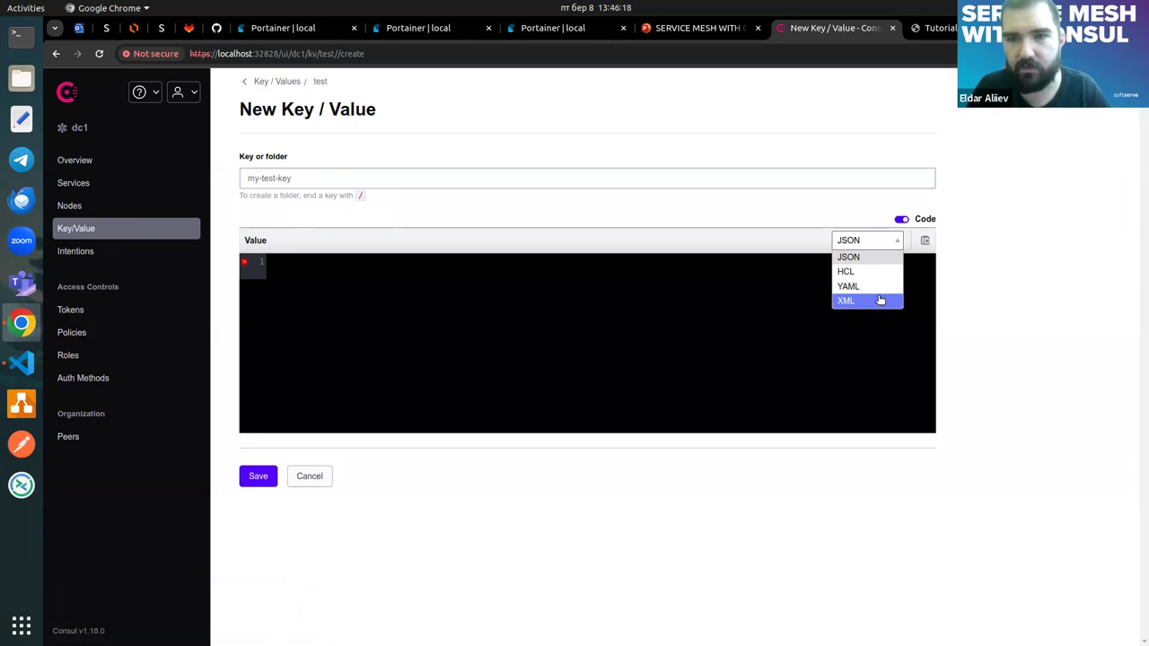
{"action": "left_click", "coordinate": [878, 258]}
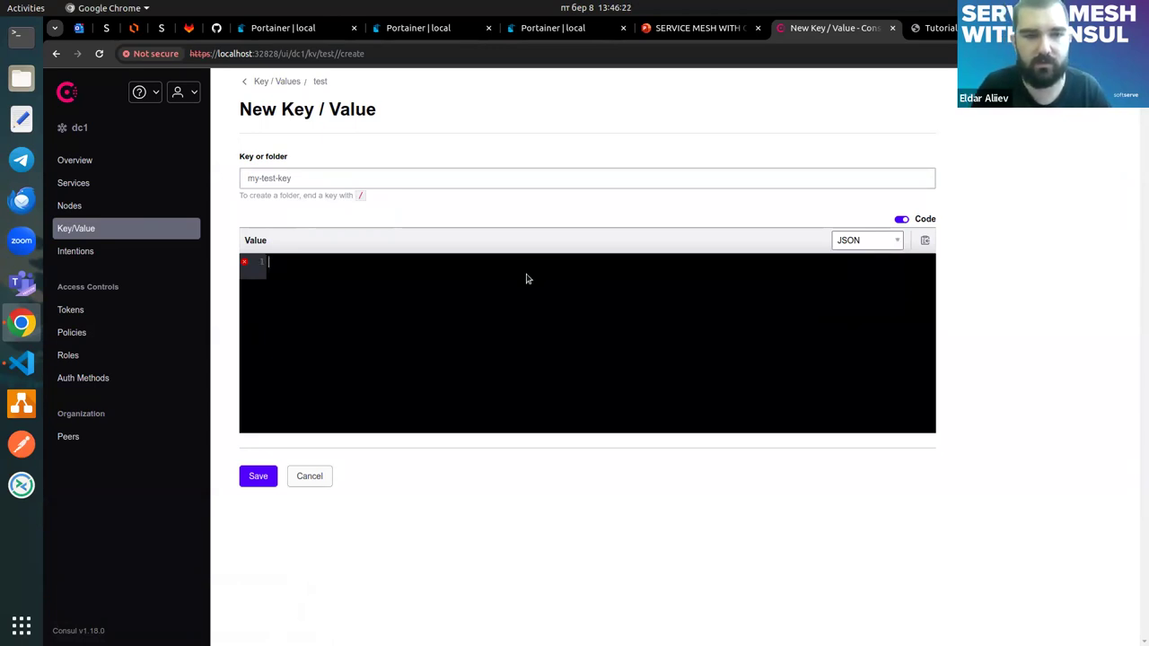
{"action": "key", "text": "Return"}
{"action": "type", "text": "\"foo\": \"bar\""}
{"action": "key", "text": "Return"}
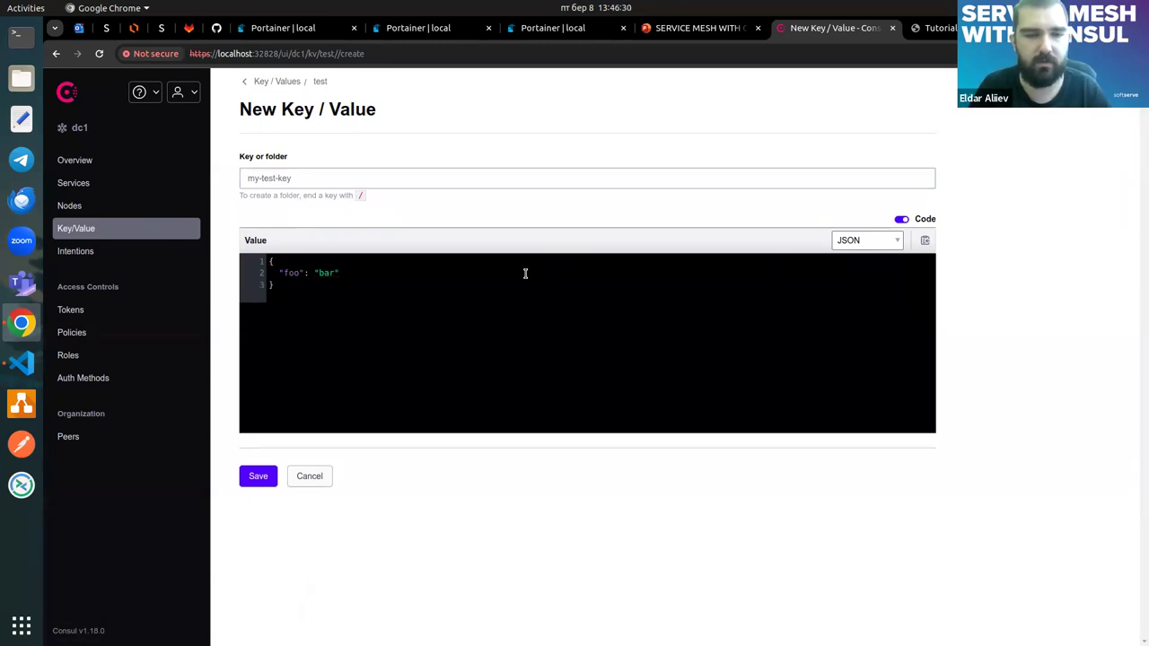
{"action": "left_click", "coordinate": [252, 475]}
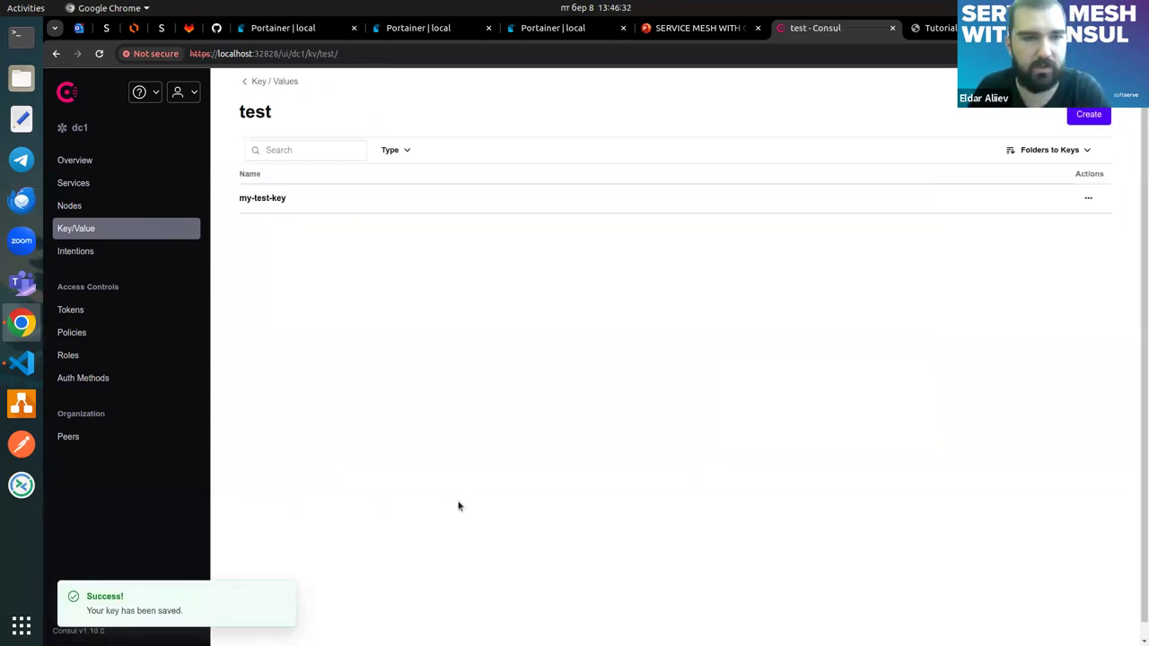
- Open Portainer's container list in a separate browser tab and connect to the /bin/bash console of dc1-server-0-1
{"action": "left_click", "coordinate": [289, 28]}
{"action": "right_click", "coordinate": [100, 287]}
{"action": "left_click", "coordinate": [135, 299]}
{"action": "left_click", "coordinate": [423, 28]}
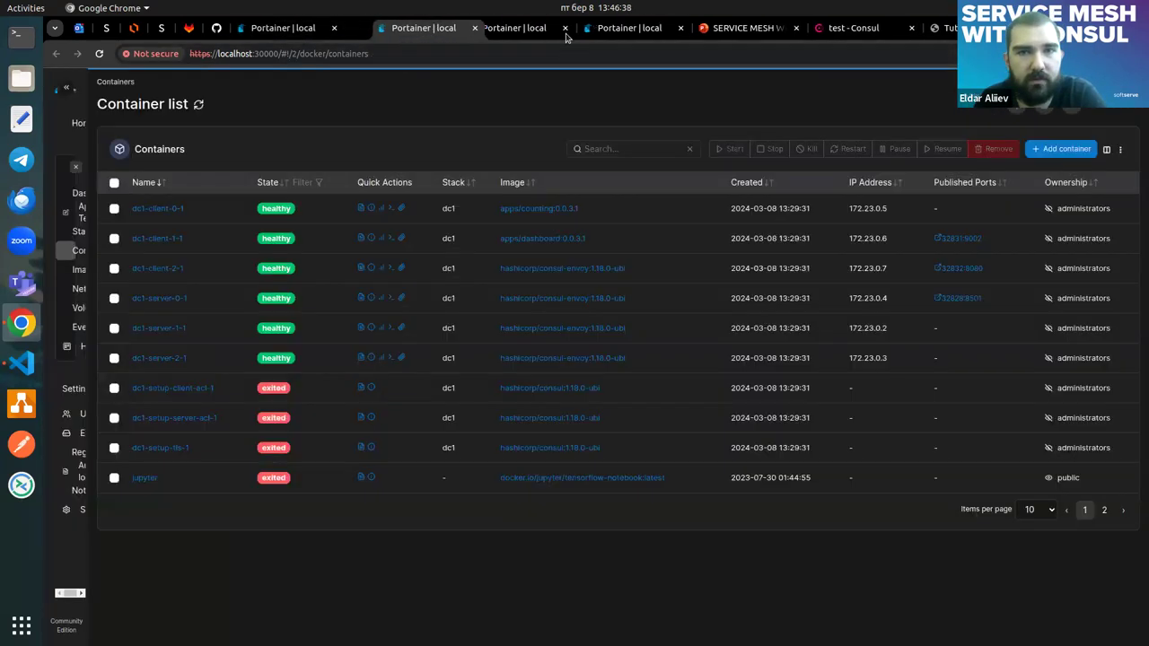
{"action": "left_click_drag", "start_coordinate": [566, 35], "coordinate": [605, 31]}
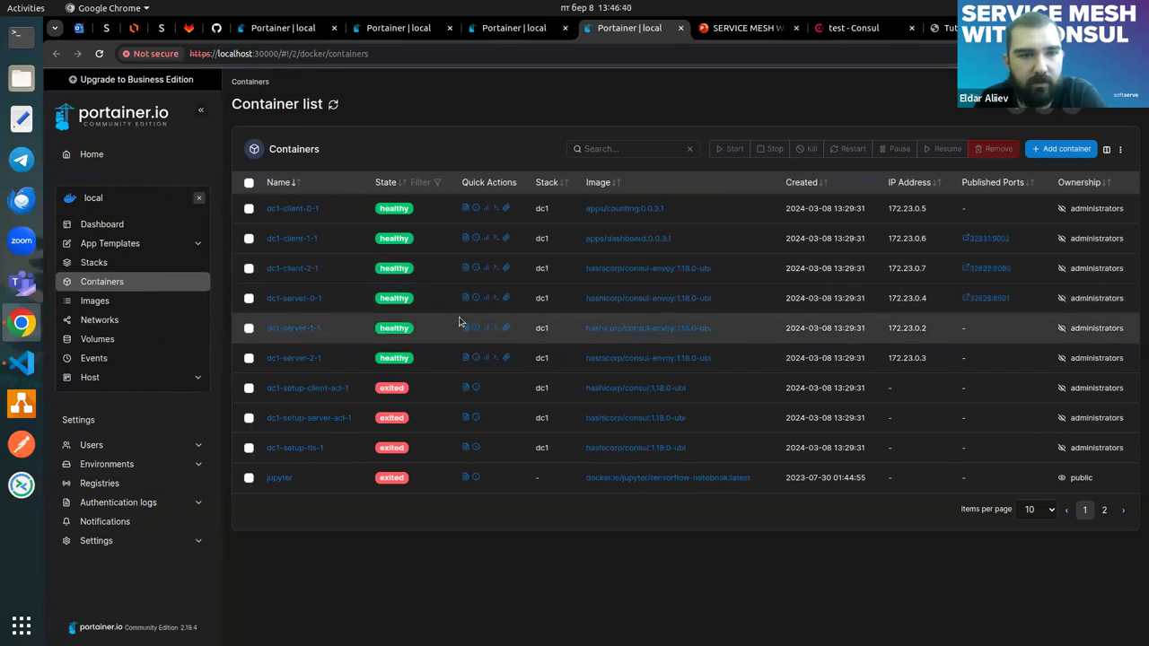
{"action": "left_click", "coordinate": [495, 299]}
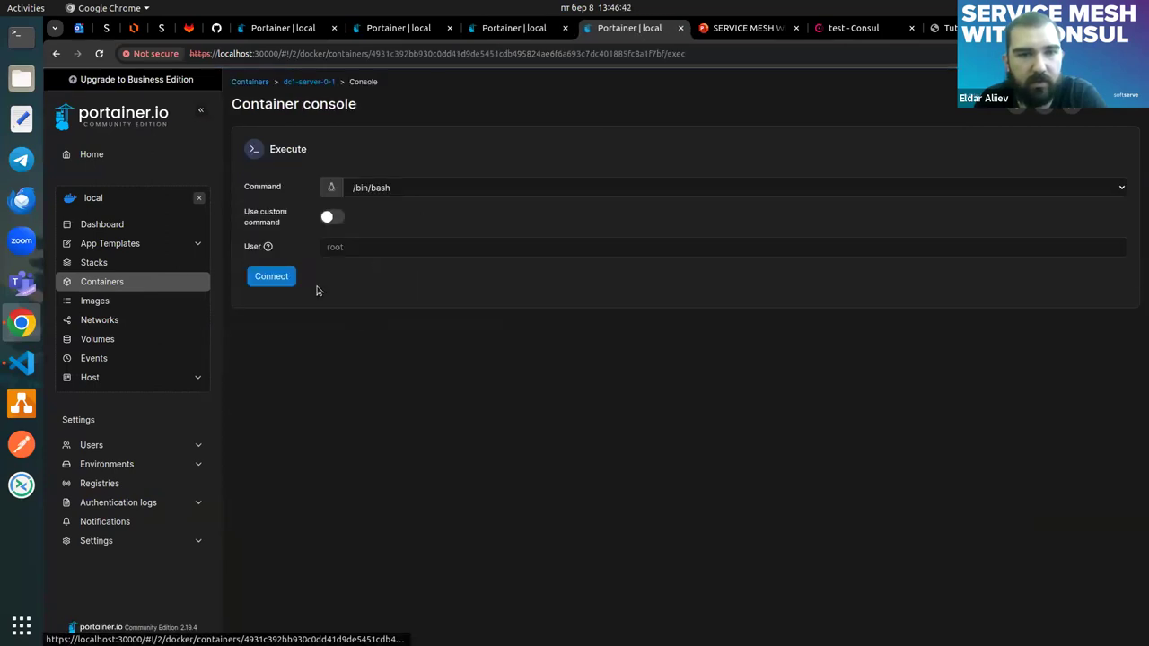
{"action": "left_click", "coordinate": [269, 278]}
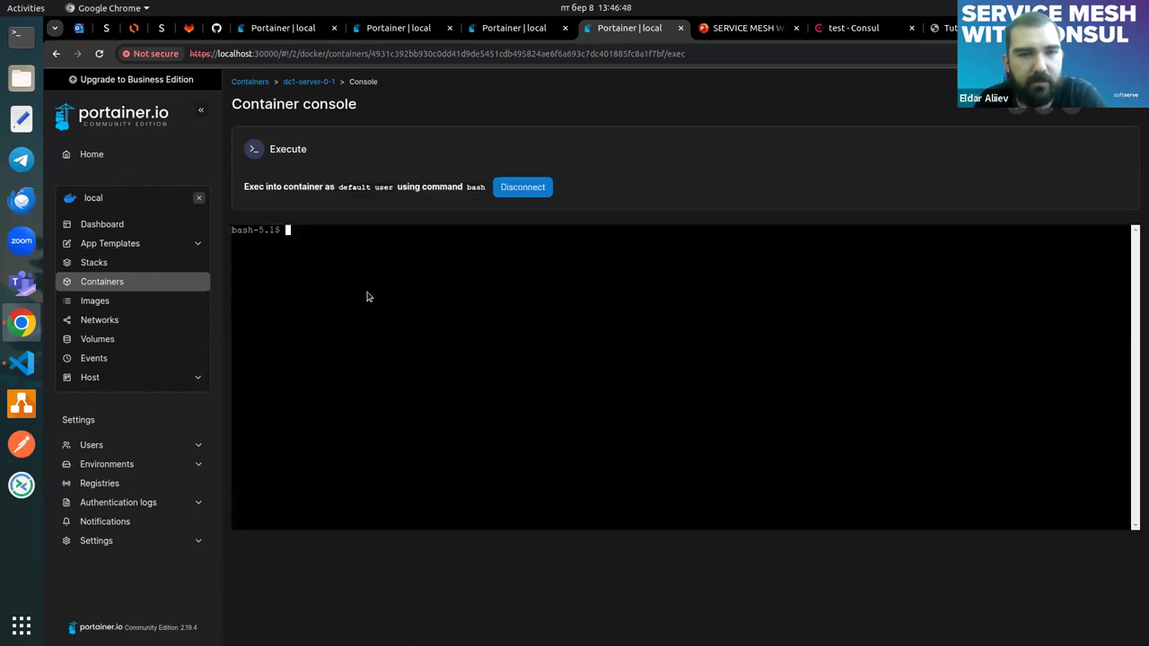
- List the cluster nodes by running "consul members" in the dc1-server-0-1 console
{"action": "type", "text": "cons"}
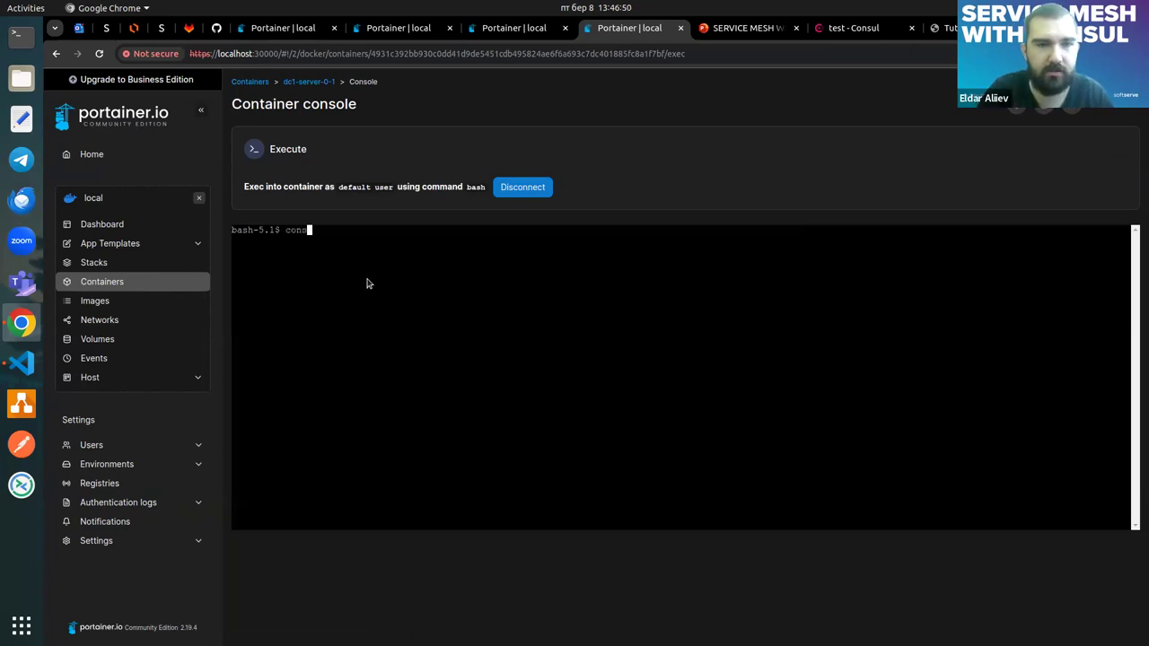
{"action": "type", "text": "ul members"}
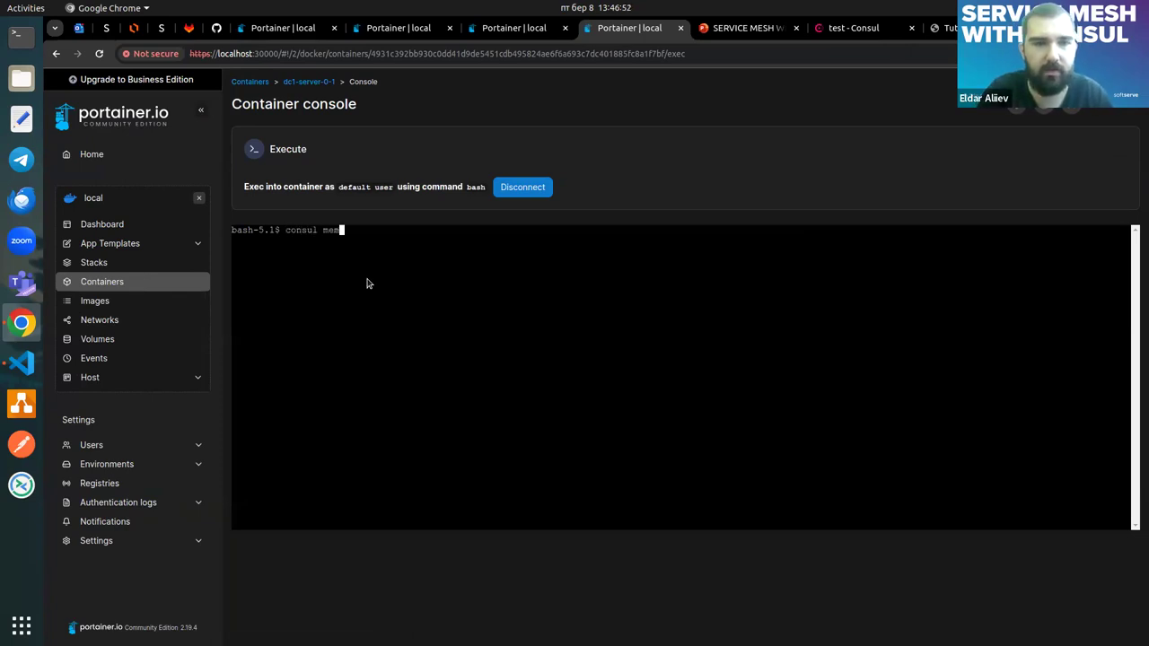
{"action": "key", "text": "Return"}
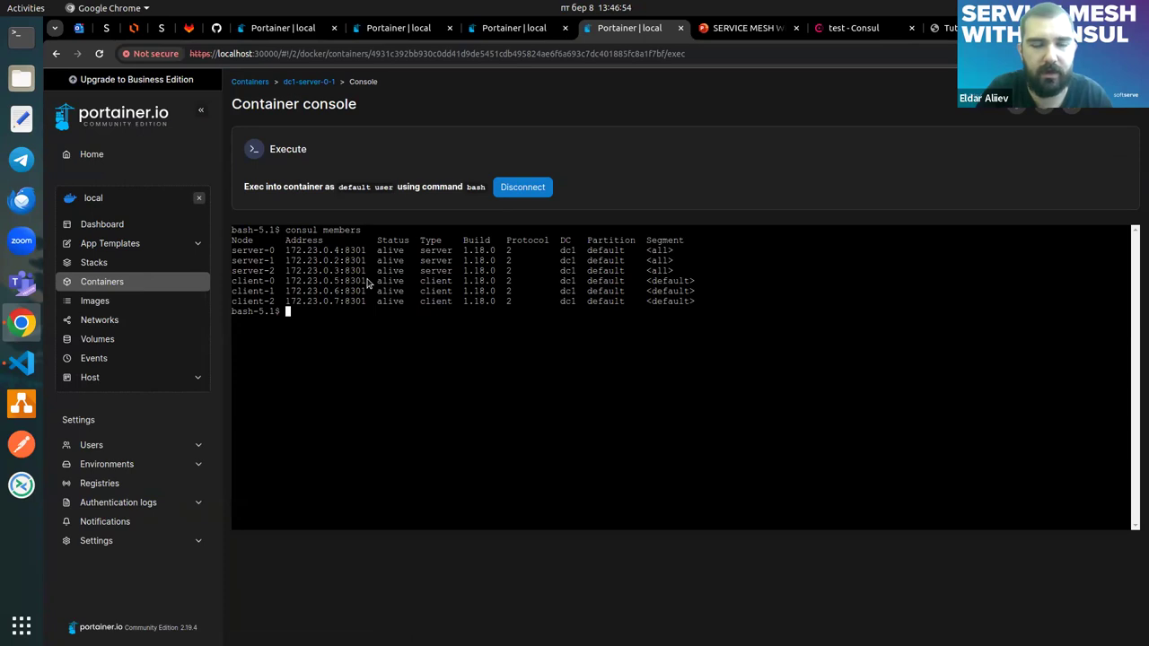
- Read the stored key by running "consul kv get test/my-test-key", checking the key name in the Consul UI
{"action": "type", "text": "cons"}
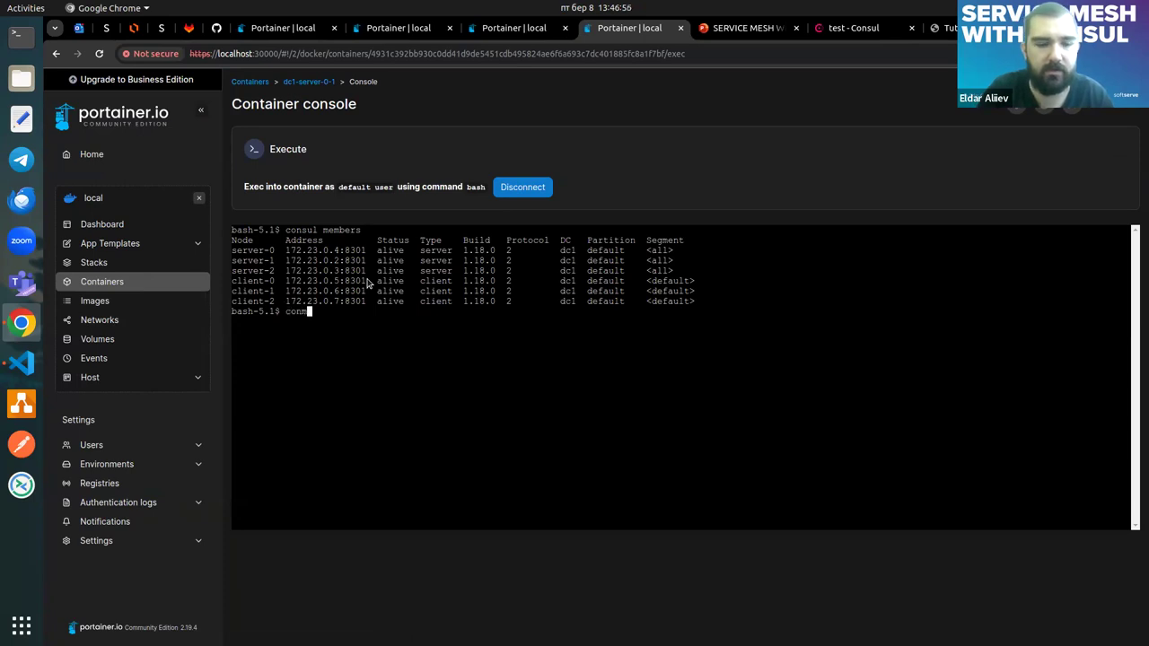
{"action": "type", "text": "ul kv "}
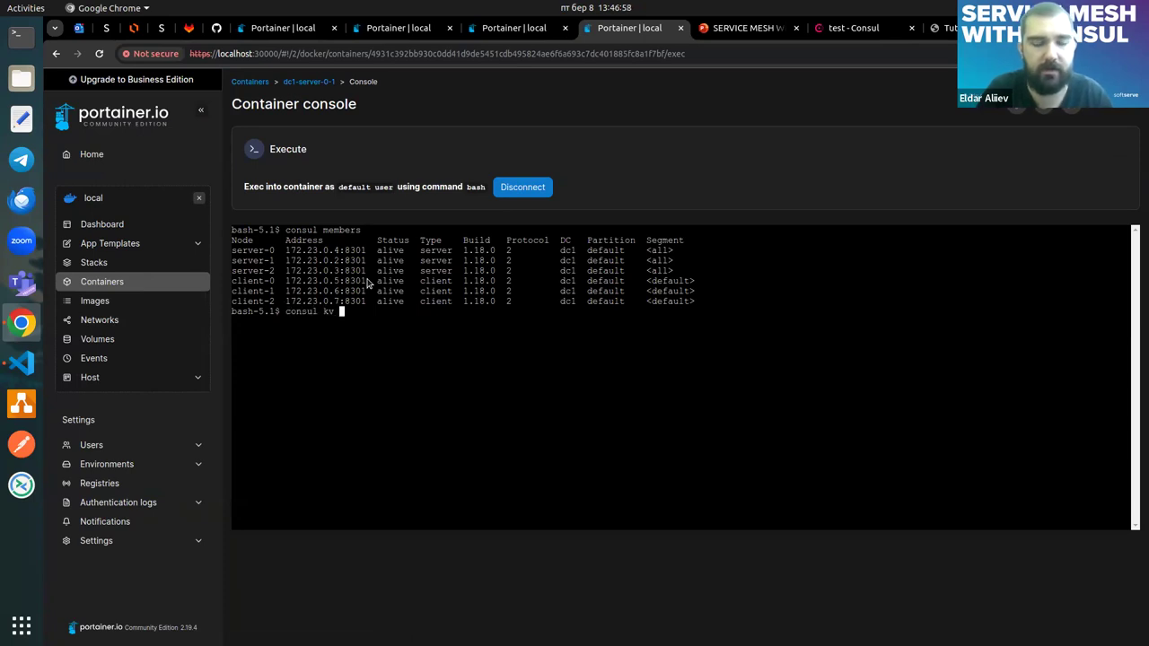
{"action": "type", "text": "get test/my-test"}
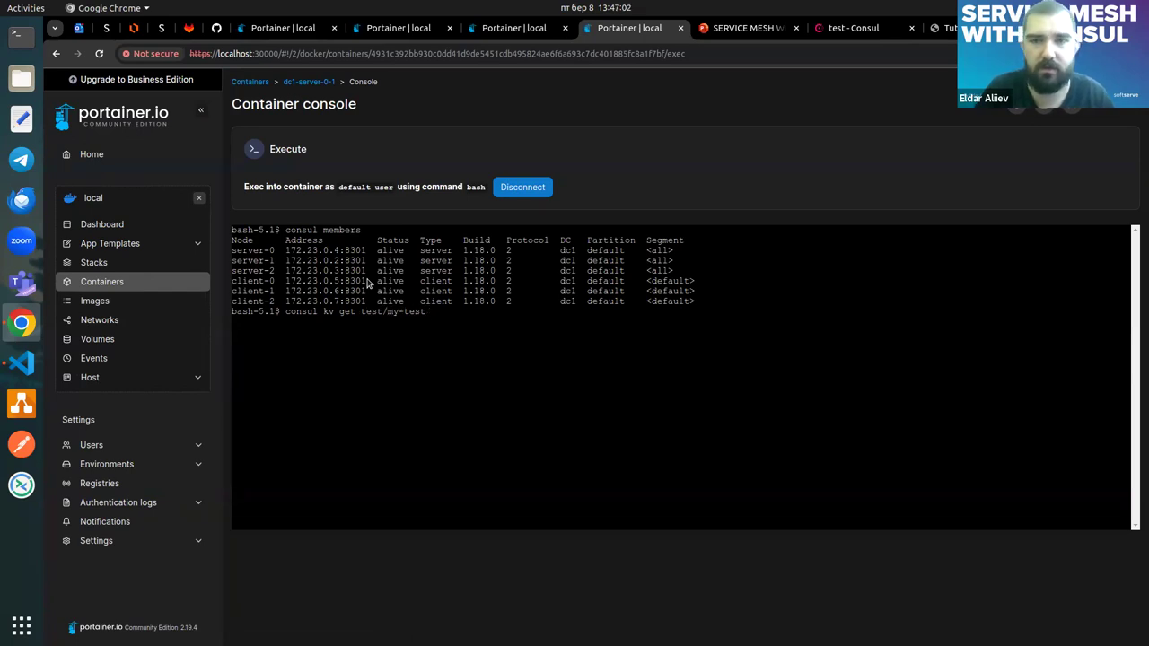
{"action": "left_click", "coordinate": [852, 28]}
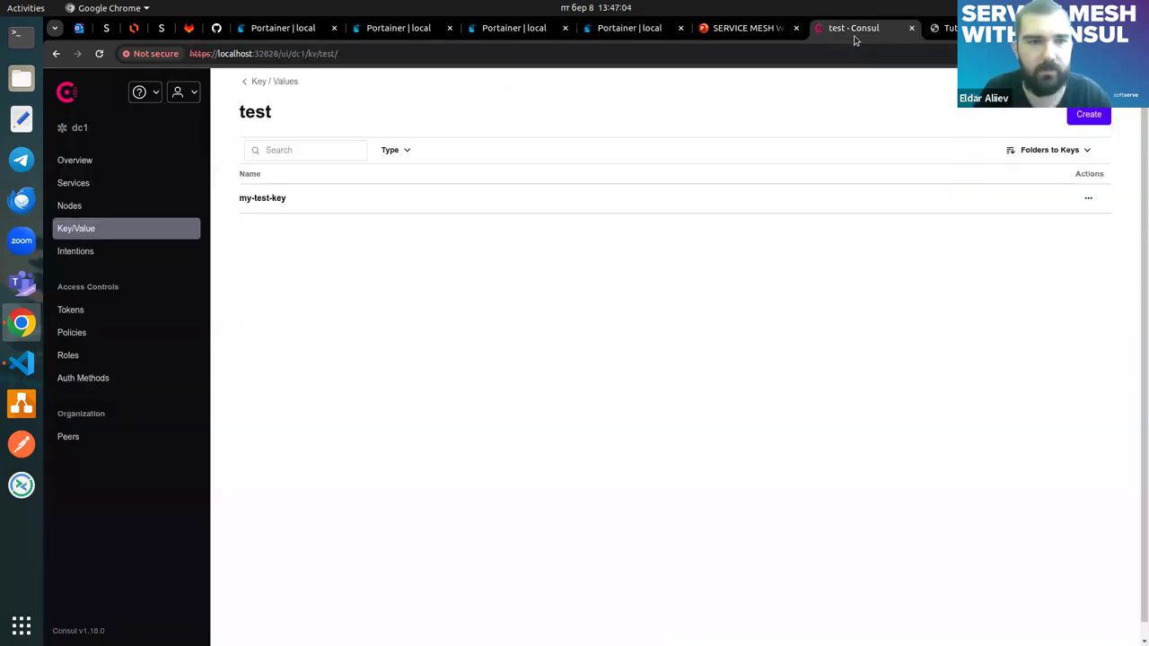
{"action": "left_click", "coordinate": [626, 30]}
{"action": "type", "text": "-key"}
{"action": "key", "text": "Return"}
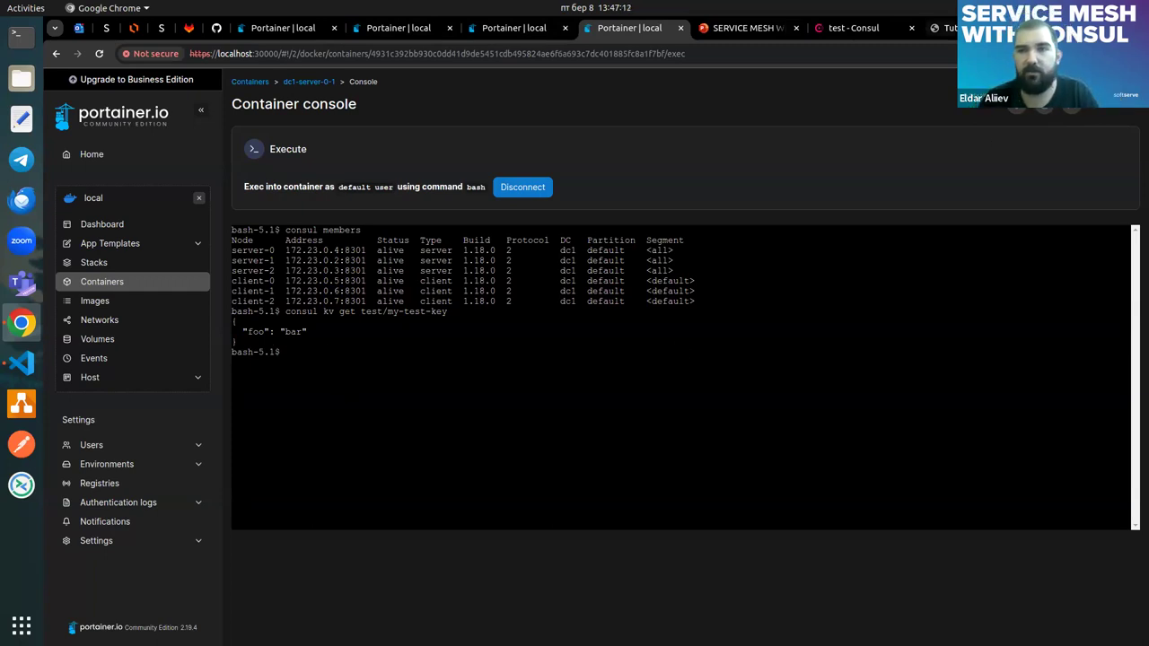
- Search google.com.ua for consul-template in a new browser tab and open the hashicorp/consul-template GitHub repository
{"action": "key", "text": "ctrl+t"}
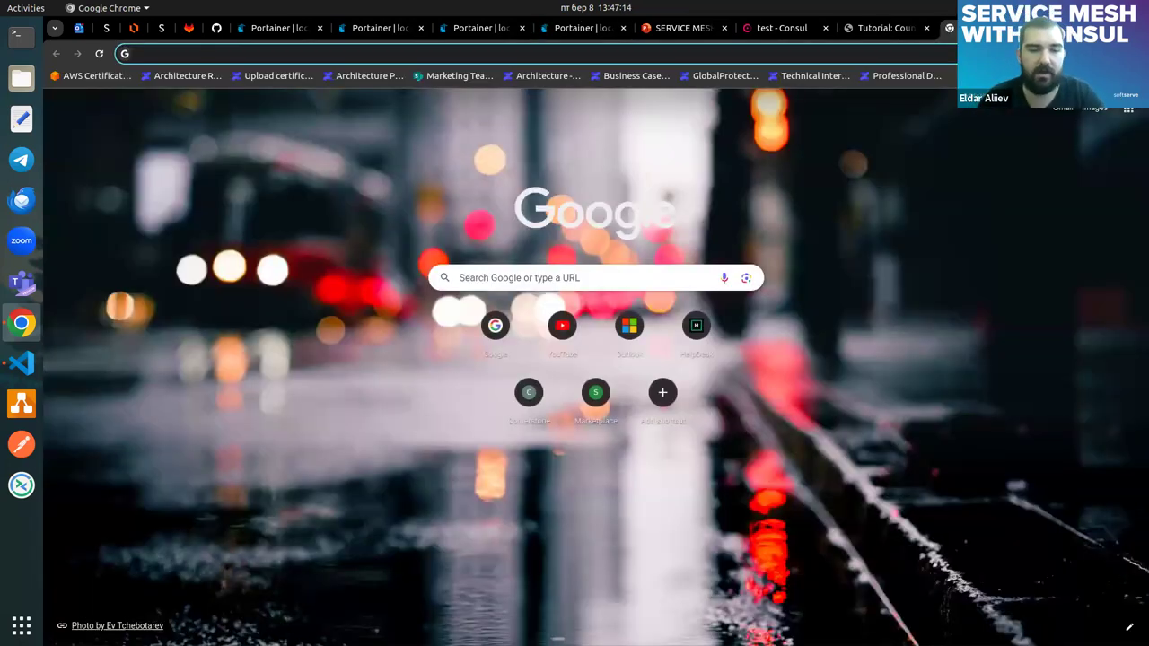
{"action": "type", "text": "google.com.ua"}
{"action": "key", "text": "Return"}
{"action": "type", "text": "cons"}
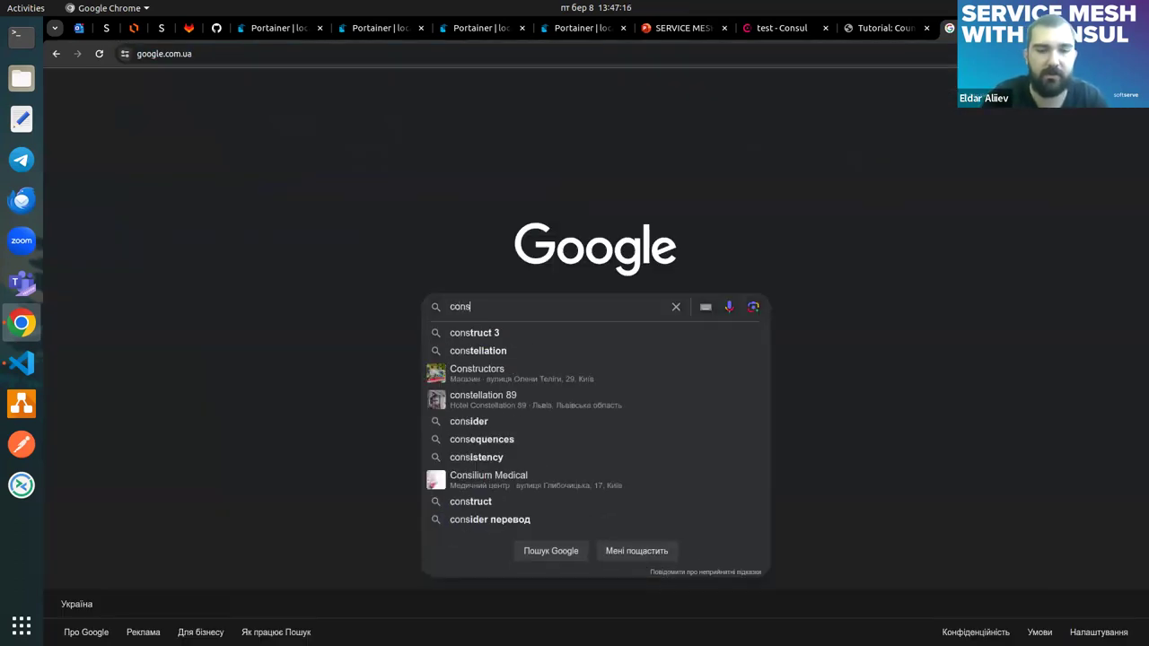
{"action": "type", "text": "ul-template"}
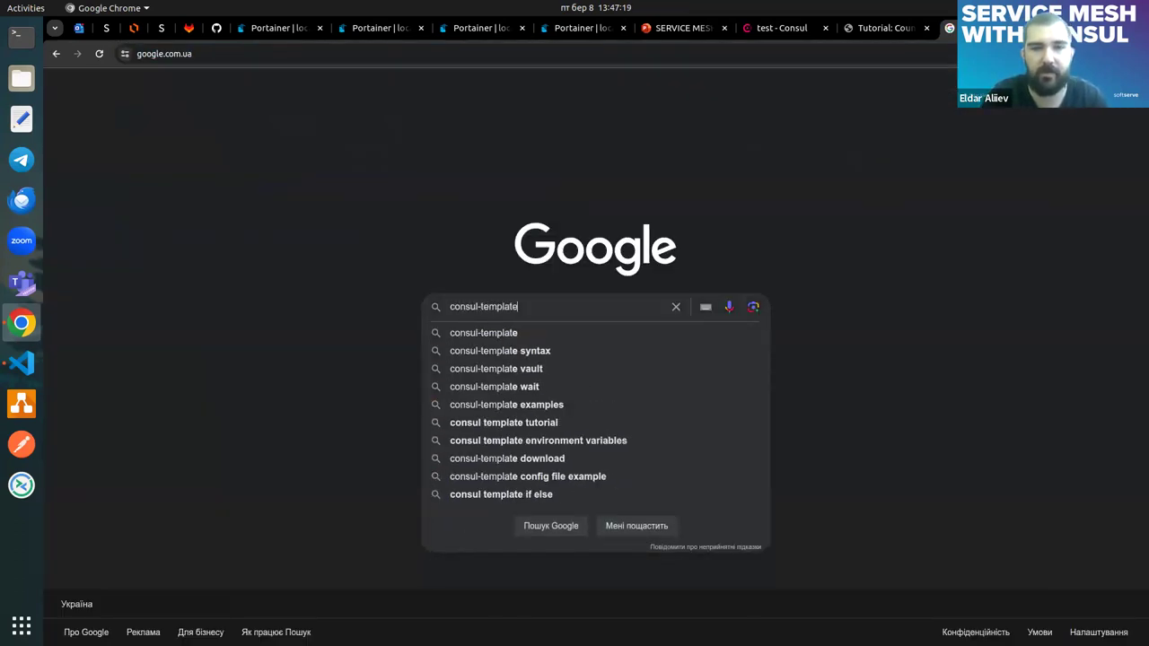
{"action": "key", "text": "Return"}
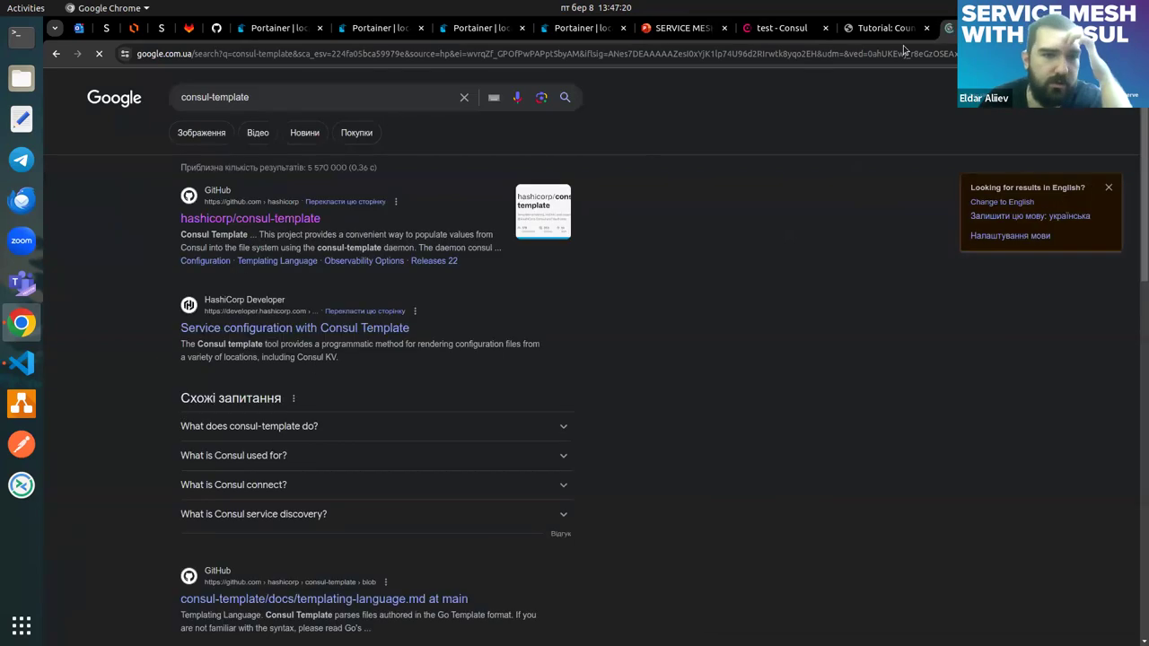
{"action": "left_click", "coordinate": [300, 220]}
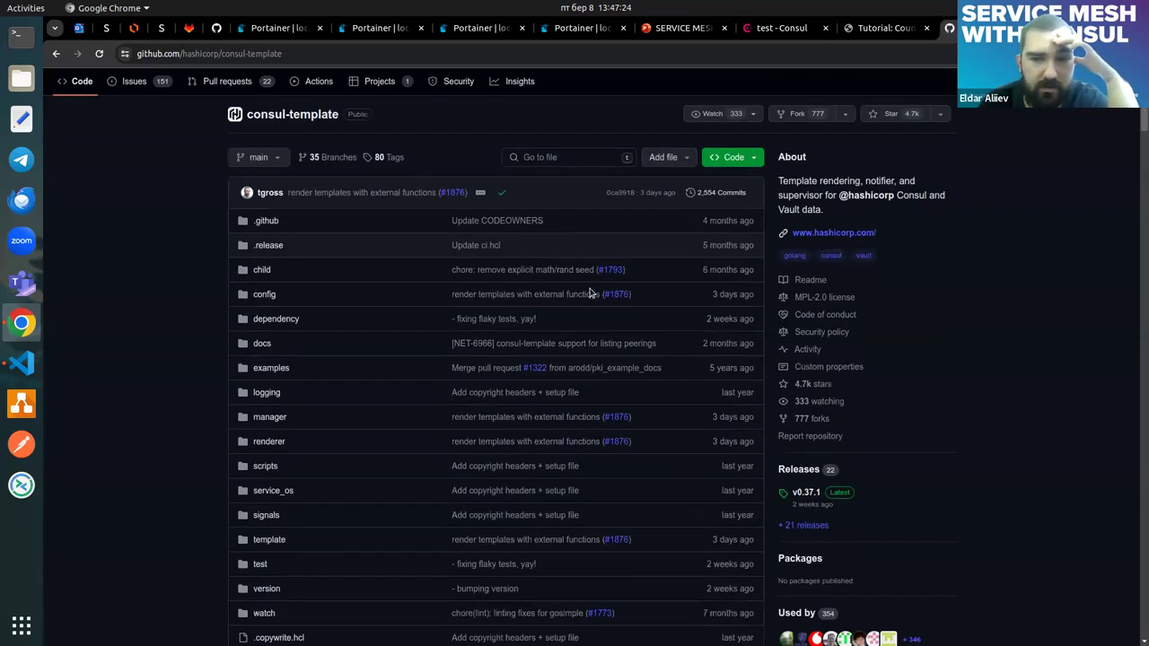
- Examine the consul-template README, including configuration reloading, termination on error, environment variables and multiple commands
{"action": "scroll", "coordinate": [590, 290], "scroll_direction": "down", "scroll_amount": 10}
{"action": "scroll", "coordinate": [590, 292], "scroll_direction": "down", "scroll_amount": 15}
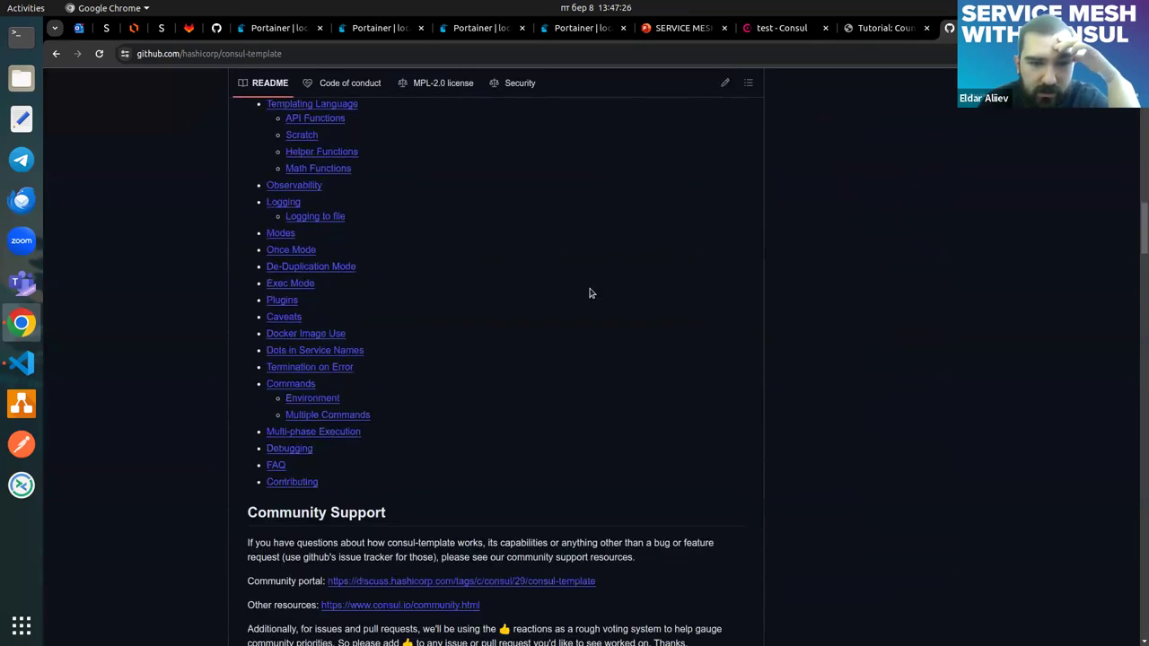
{"action": "scroll", "coordinate": [589, 293], "scroll_direction": "down", "scroll_amount": 4}
{"action": "scroll", "coordinate": [590, 293], "scroll_direction": "up", "scroll_amount": 3}
{"action": "scroll", "coordinate": [590, 292], "scroll_direction": "down", "scroll_amount": 1}
{"action": "scroll", "coordinate": [590, 292], "scroll_direction": "down", "scroll_amount": 8}
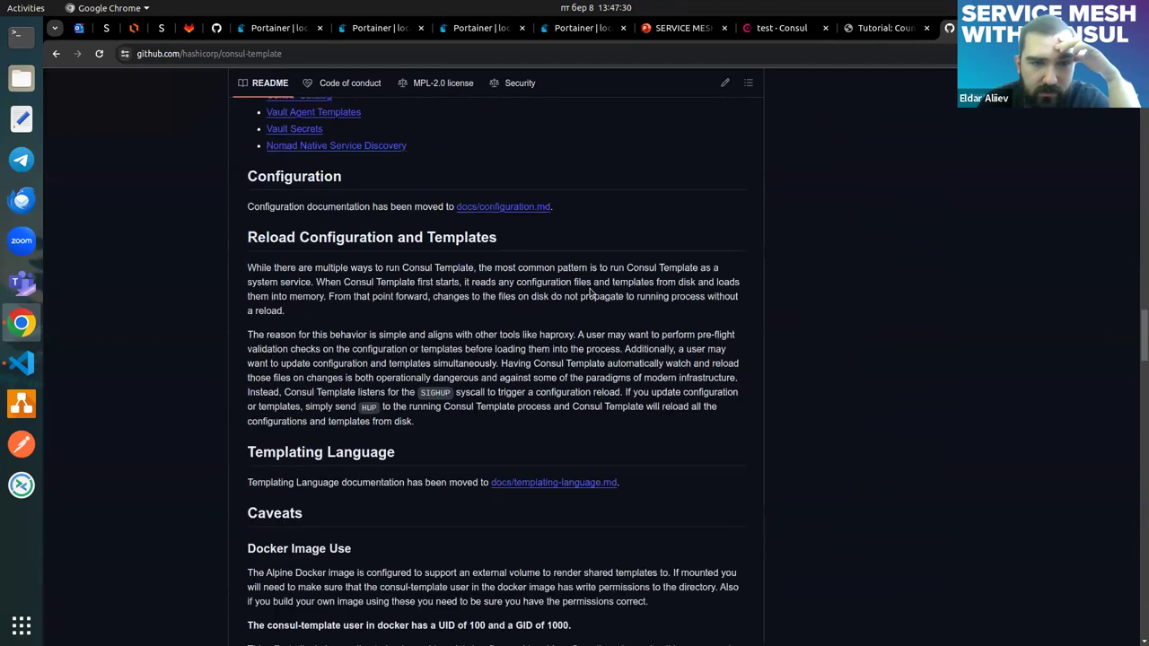
{"action": "scroll", "coordinate": [589, 292], "scroll_direction": "down", "scroll_amount": 1}
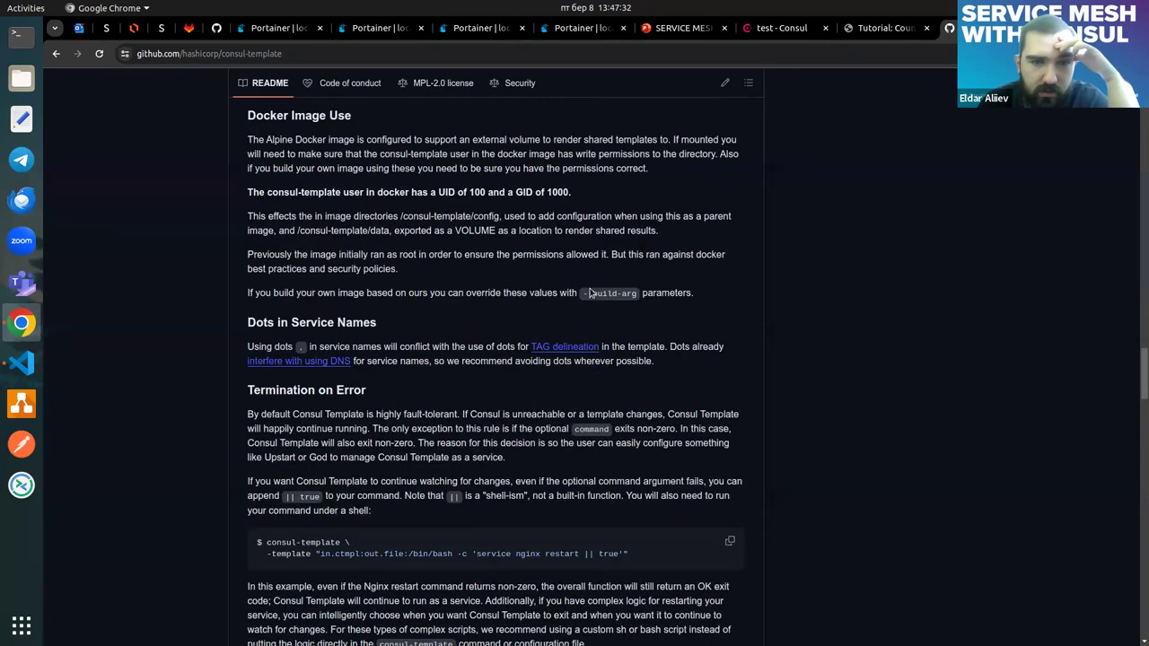
{"action": "scroll", "coordinate": [557, 269], "scroll_direction": "down", "scroll_amount": 5}
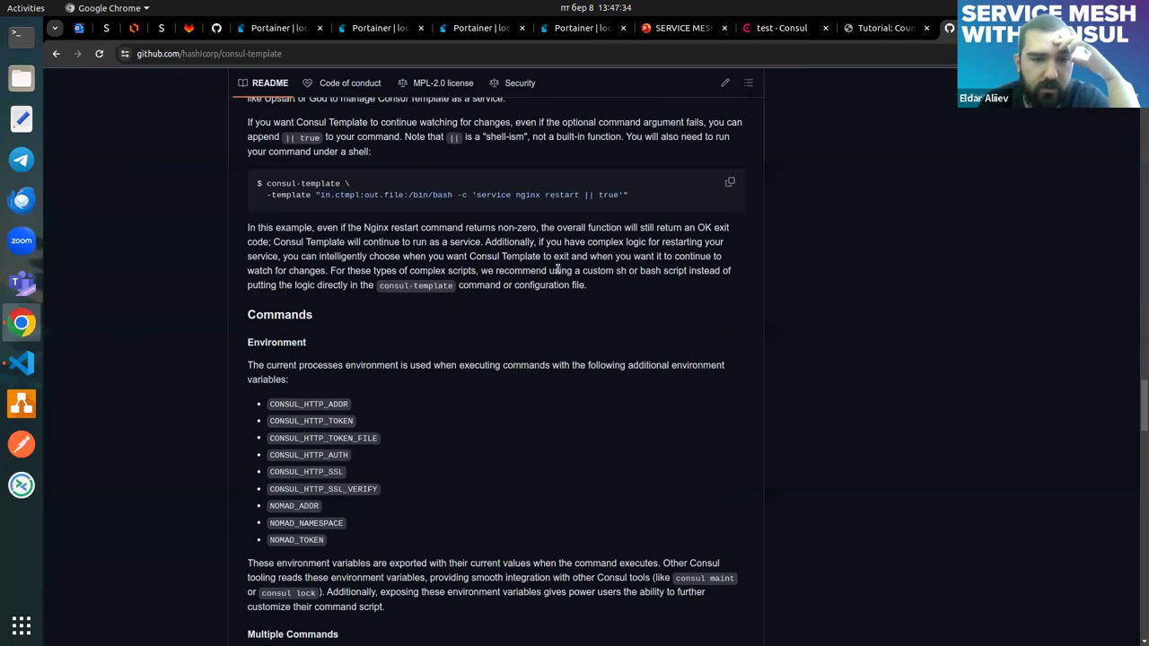
{"action": "scroll", "coordinate": [557, 269], "scroll_direction": "up", "scroll_amount": 3}
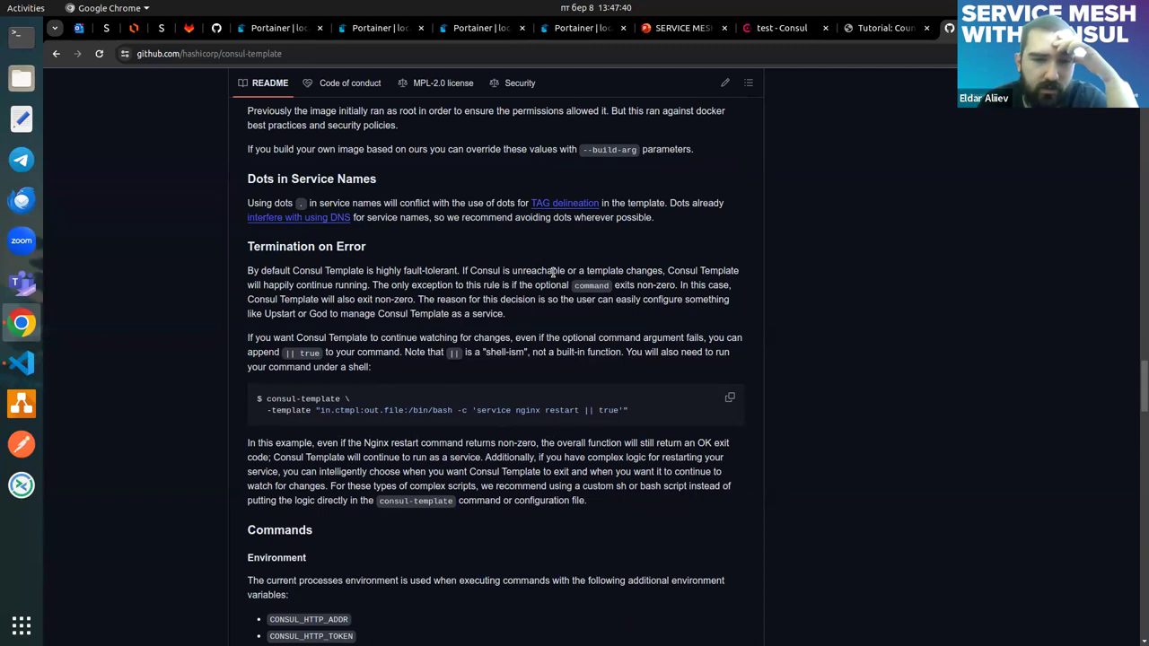
{"action": "scroll", "coordinate": [551, 275], "scroll_direction": "down", "scroll_amount": 2}
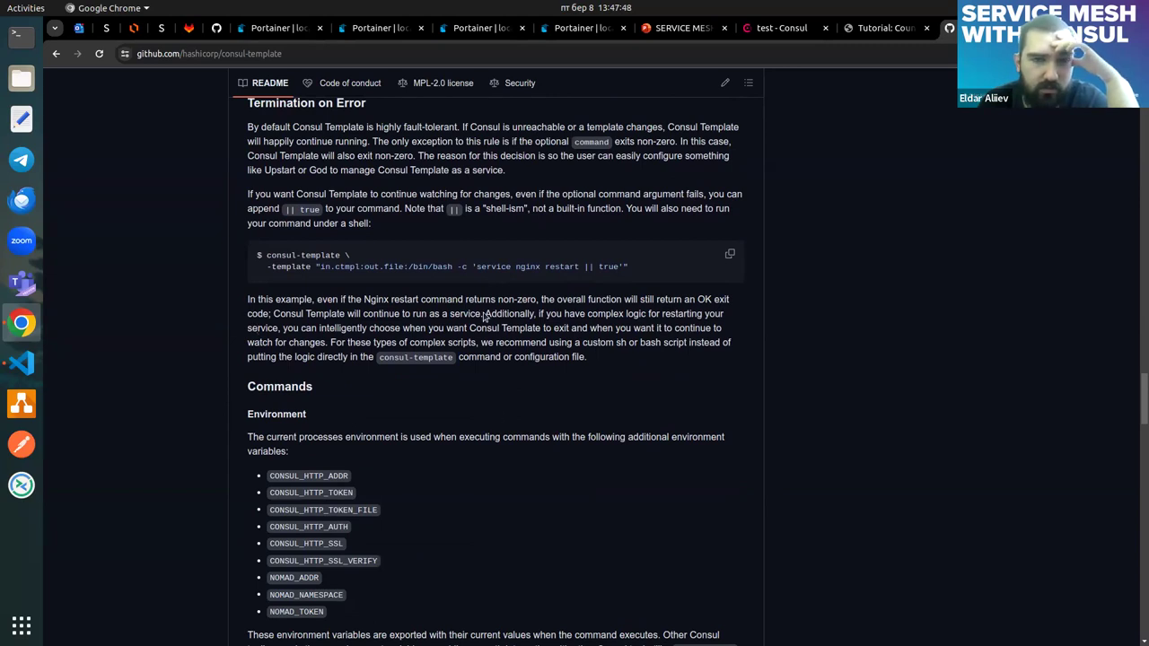
{"action": "scroll", "coordinate": [402, 381], "scroll_direction": "down", "scroll_amount": 1}
{"action": "scroll", "coordinate": [401, 381], "scroll_direction": "down", "scroll_amount": 15}
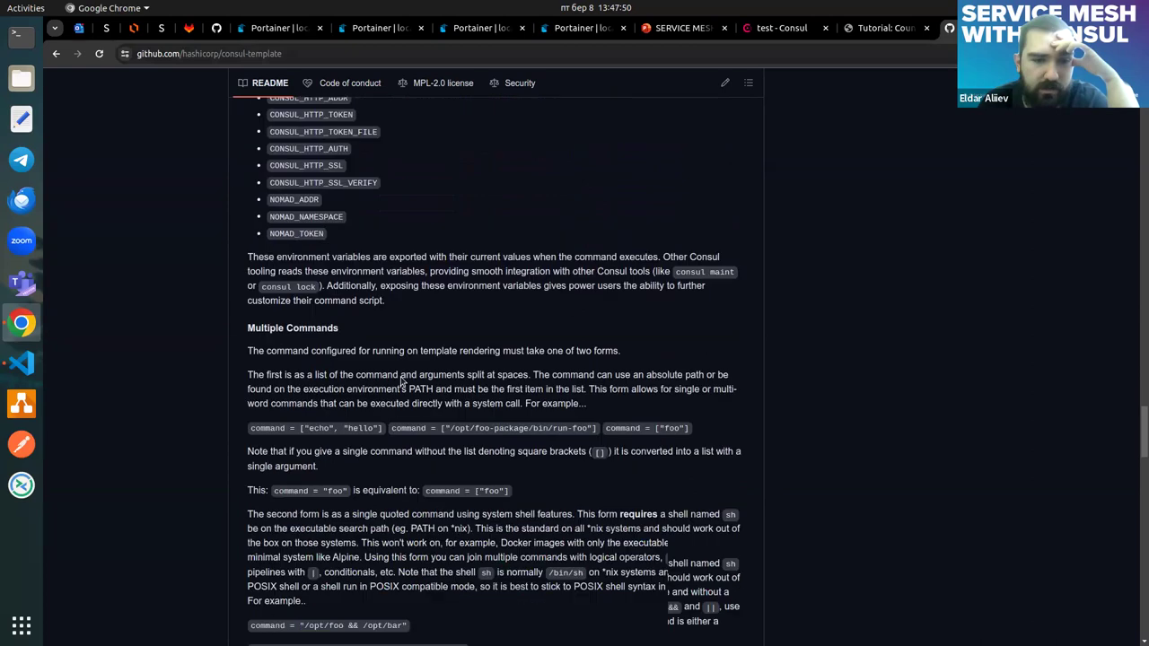